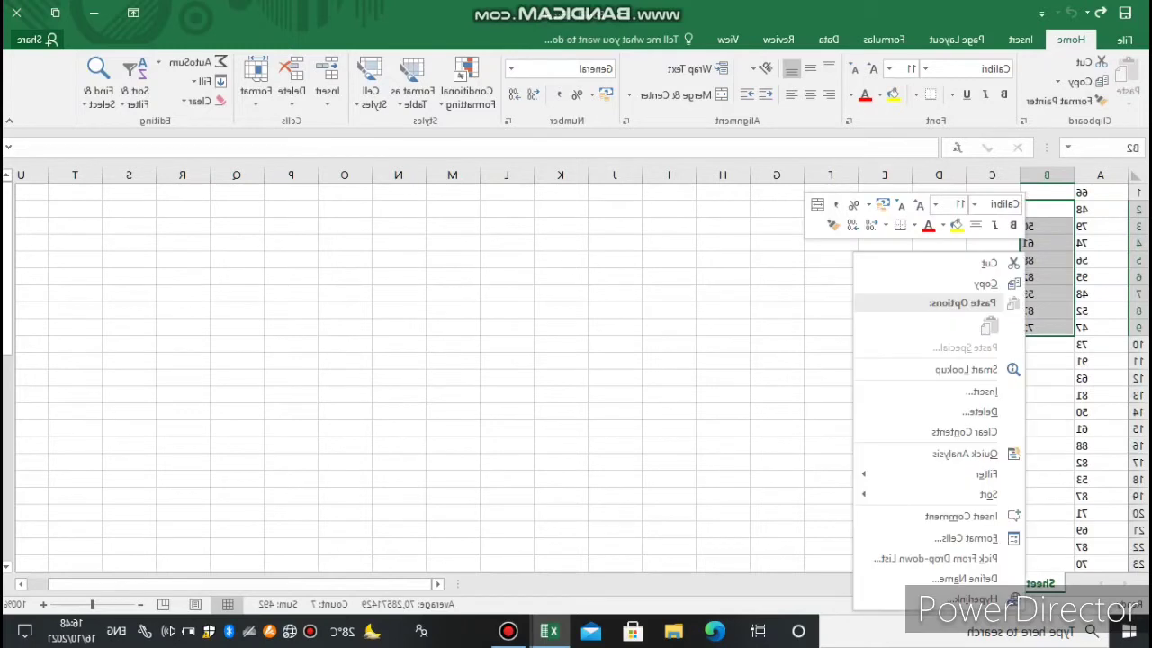
Delete the selected cells B2:B9, shifting the remaining cells left.
left_click(918, 412)
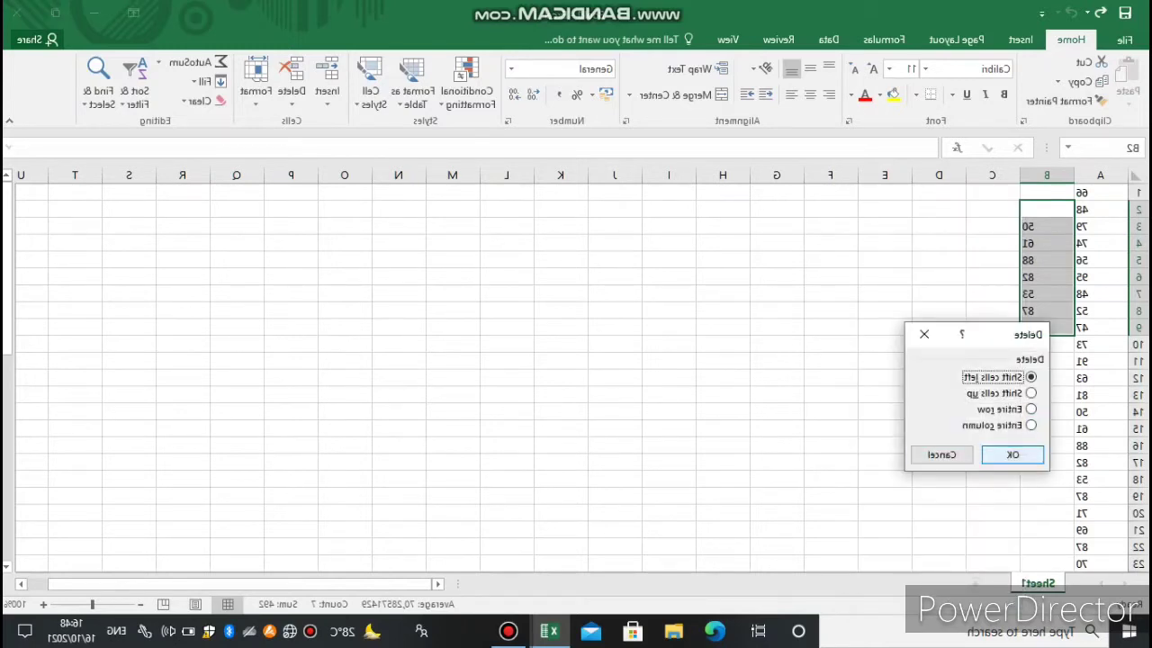
left_click(141, 452)
left_click(212, 395)
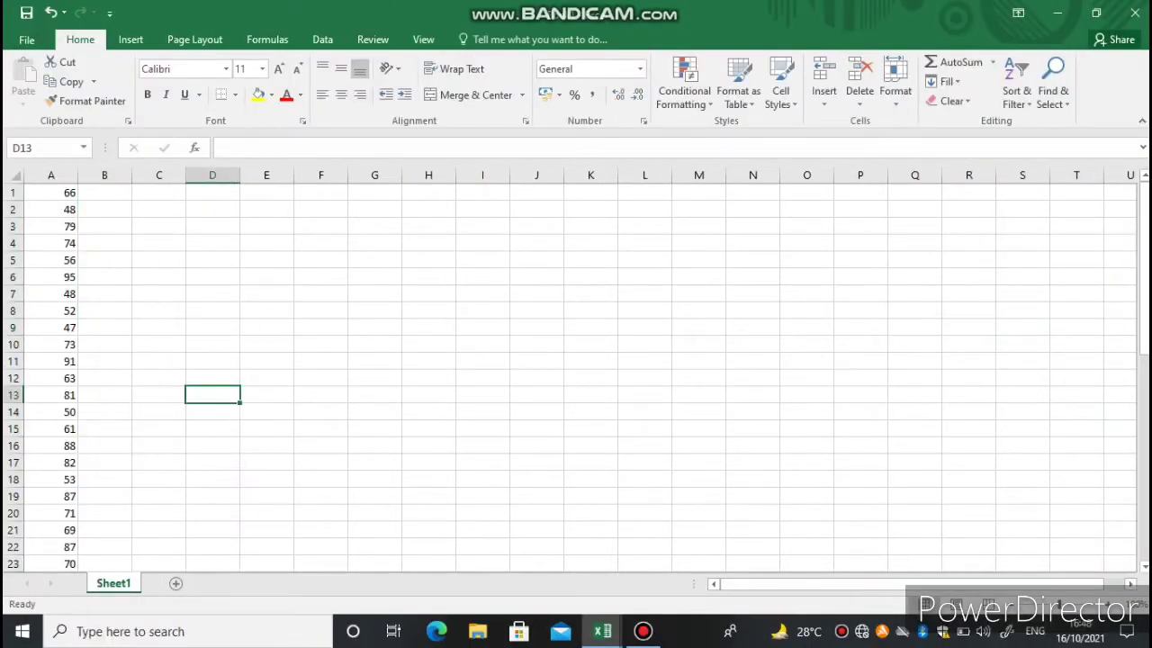
left_click(105, 193)
left_click(158, 193)
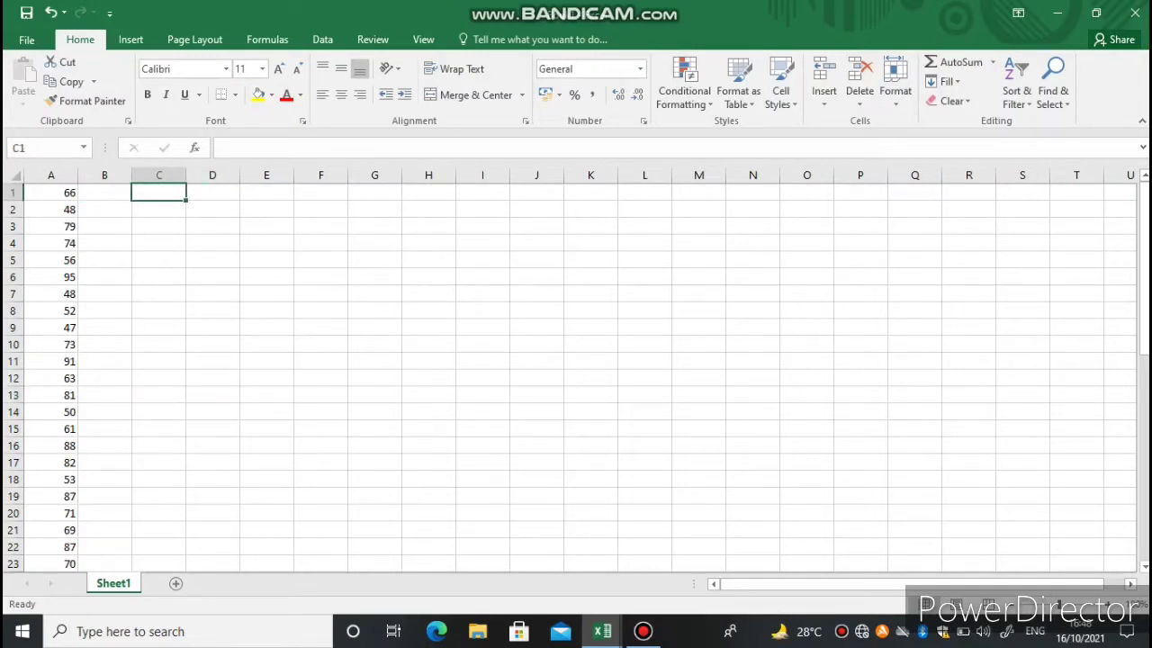
left_click(213, 395)
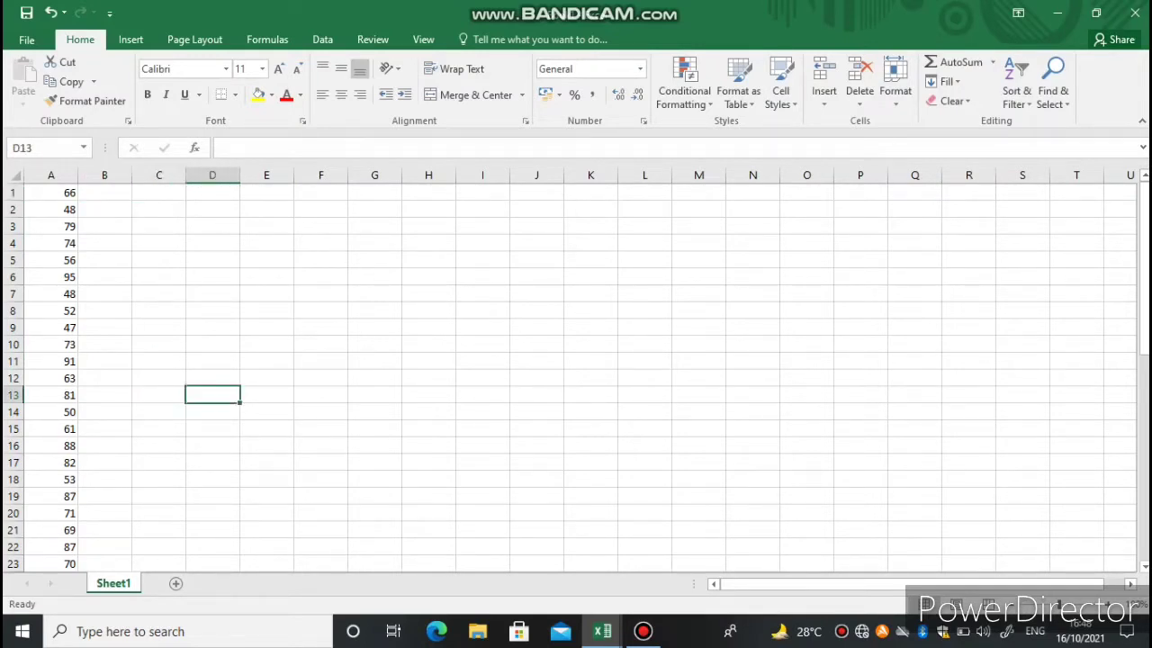
left_click(104, 193)
left_click(158, 193)
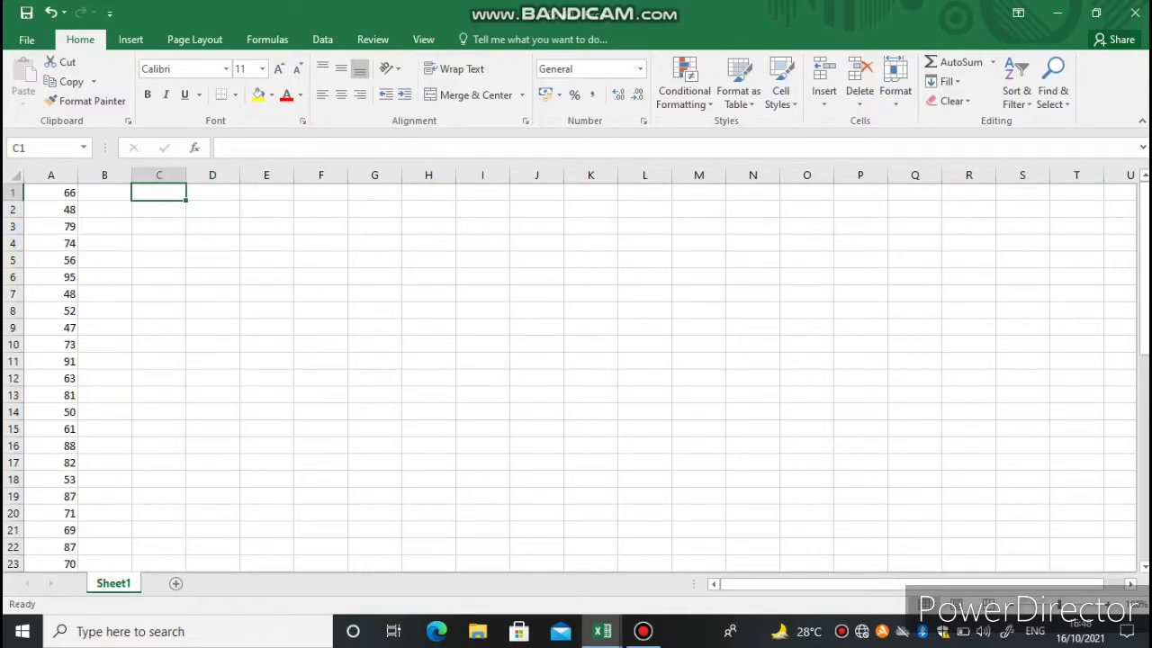
left_click(212, 395)
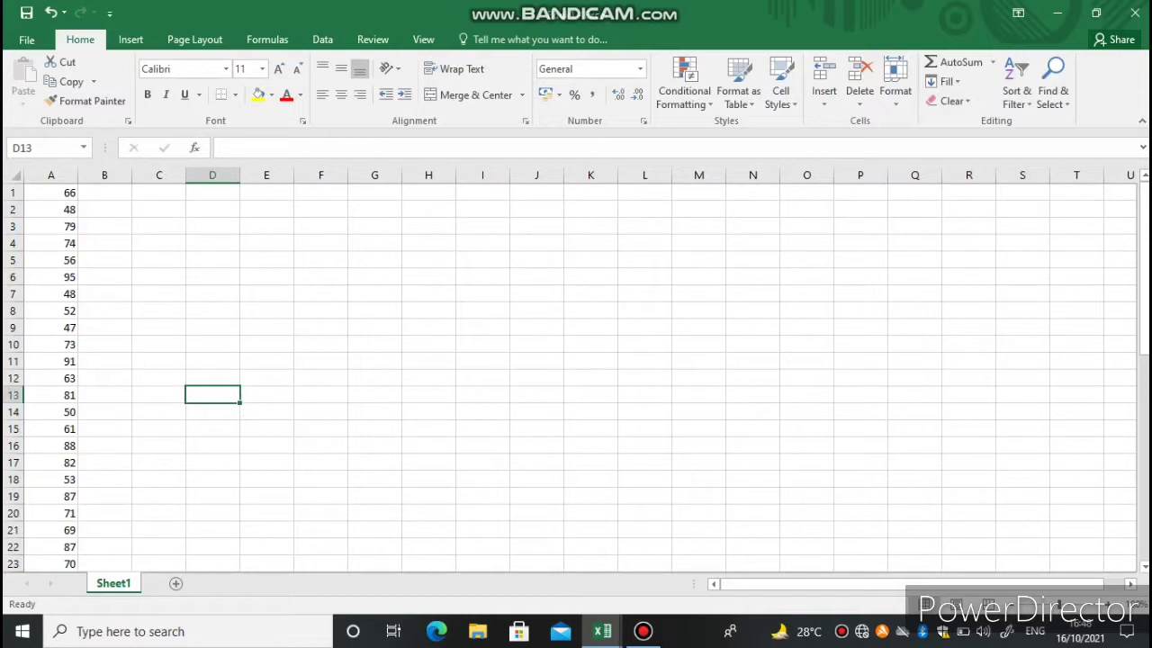
left_click(104, 192)
left_click(159, 192)
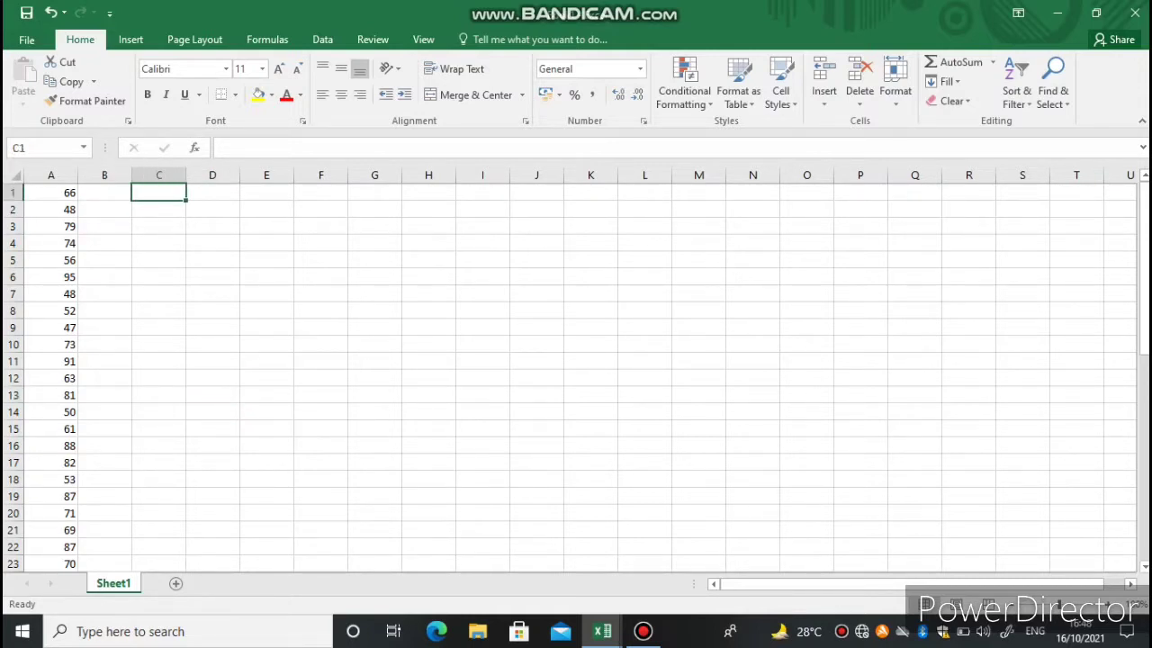
left_click(213, 395)
left_click(105, 193)
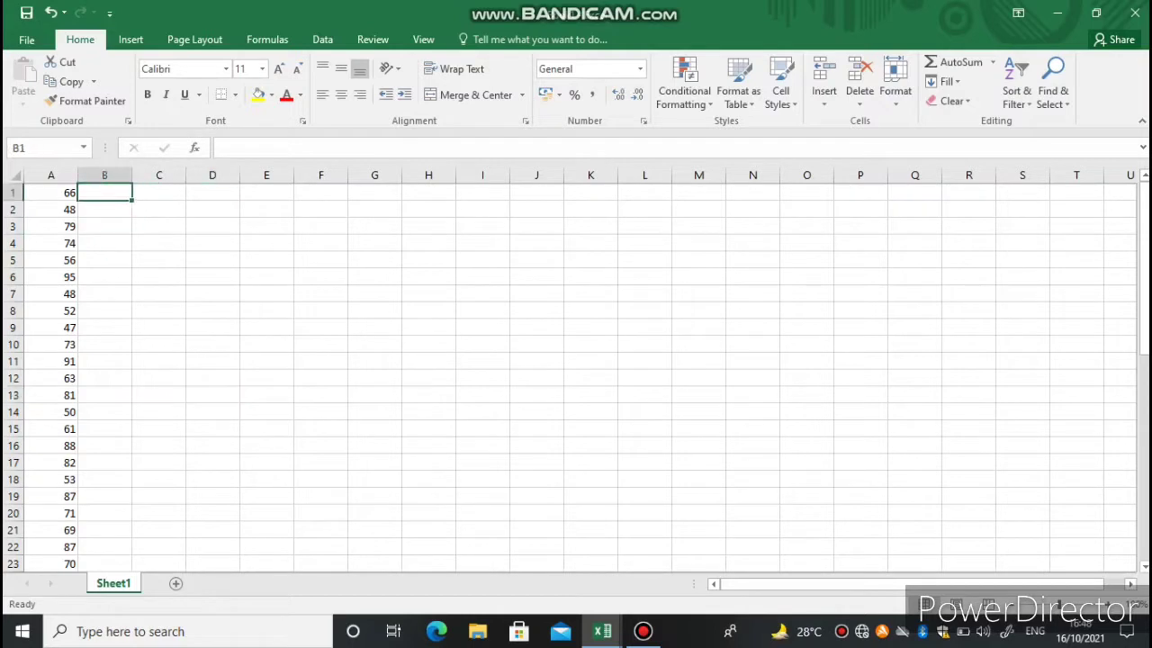
left_click(159, 193)
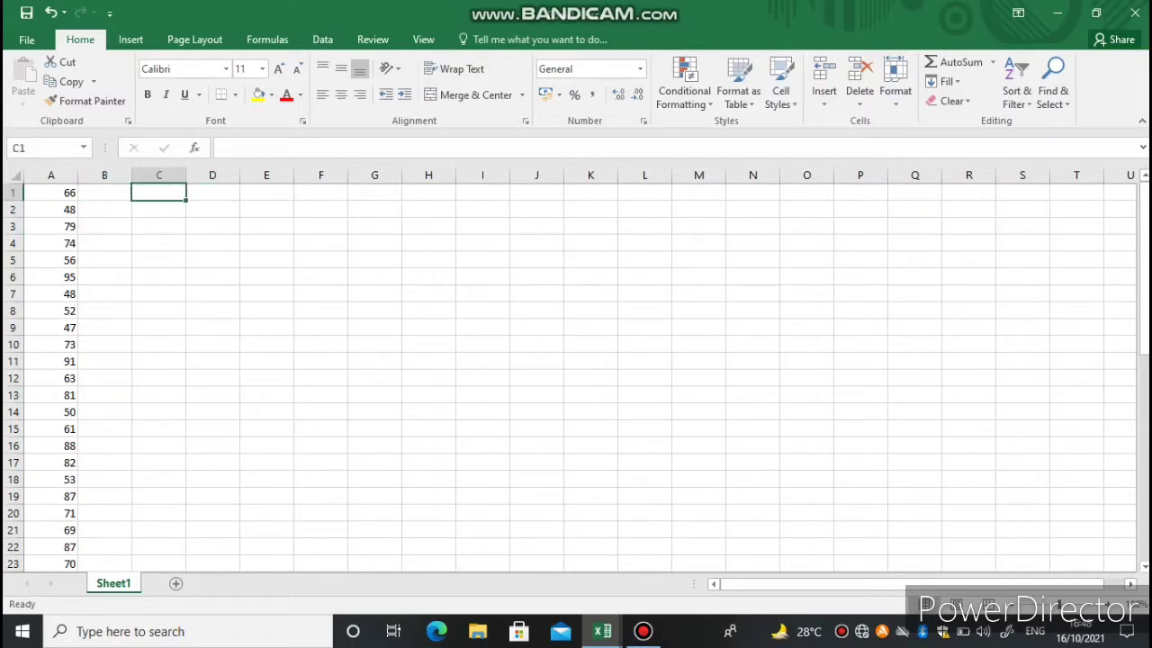
left_click(212, 395)
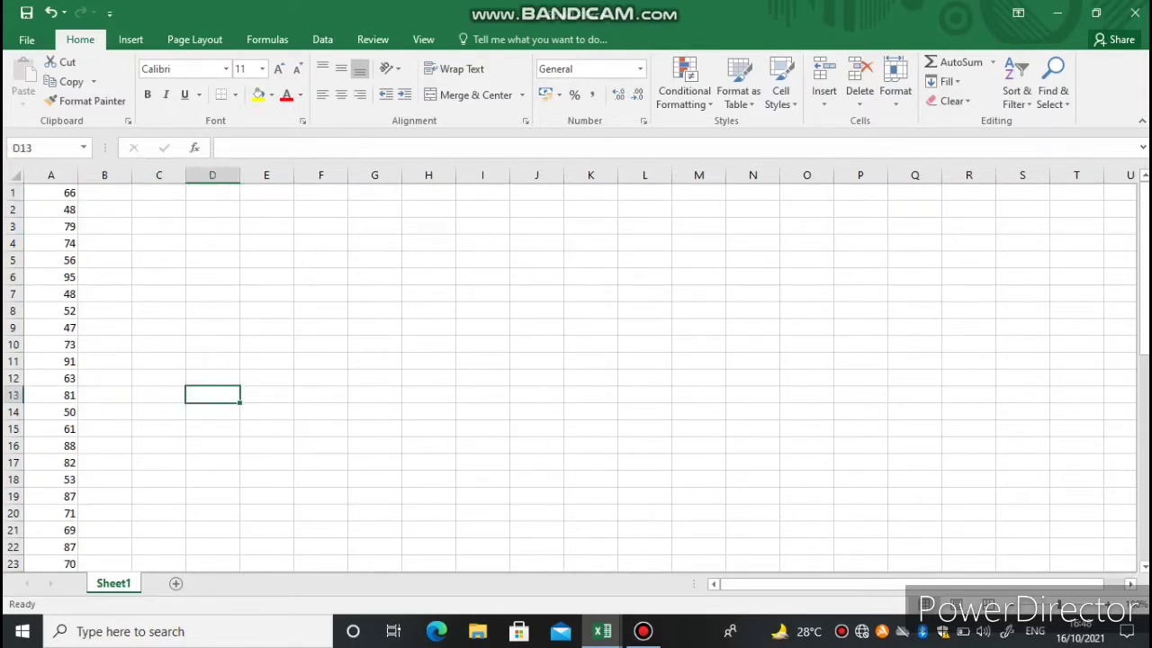
left_click(104, 192)
left_click(158, 192)
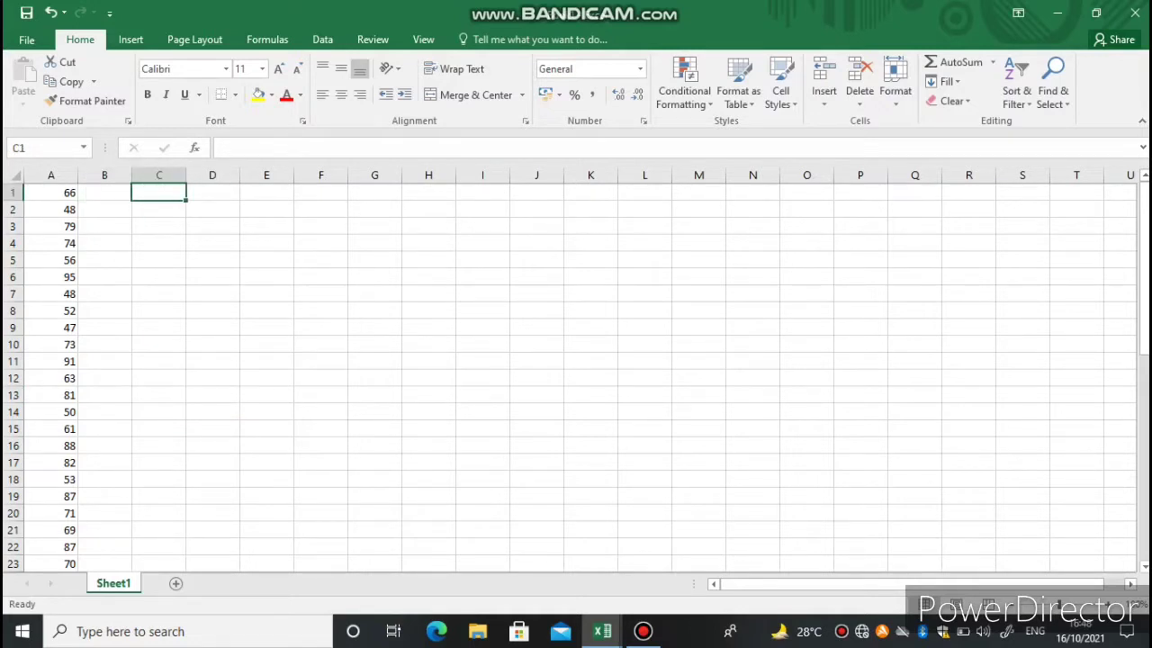
left_click(213, 395)
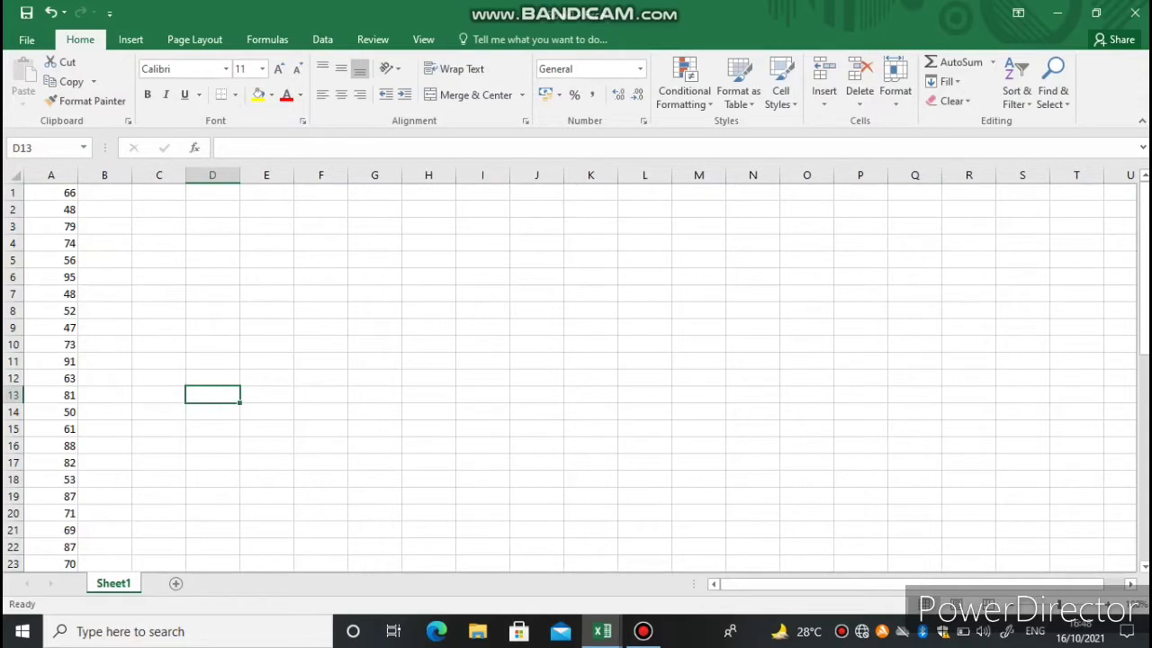
left_click(104, 192)
left_click(158, 192)
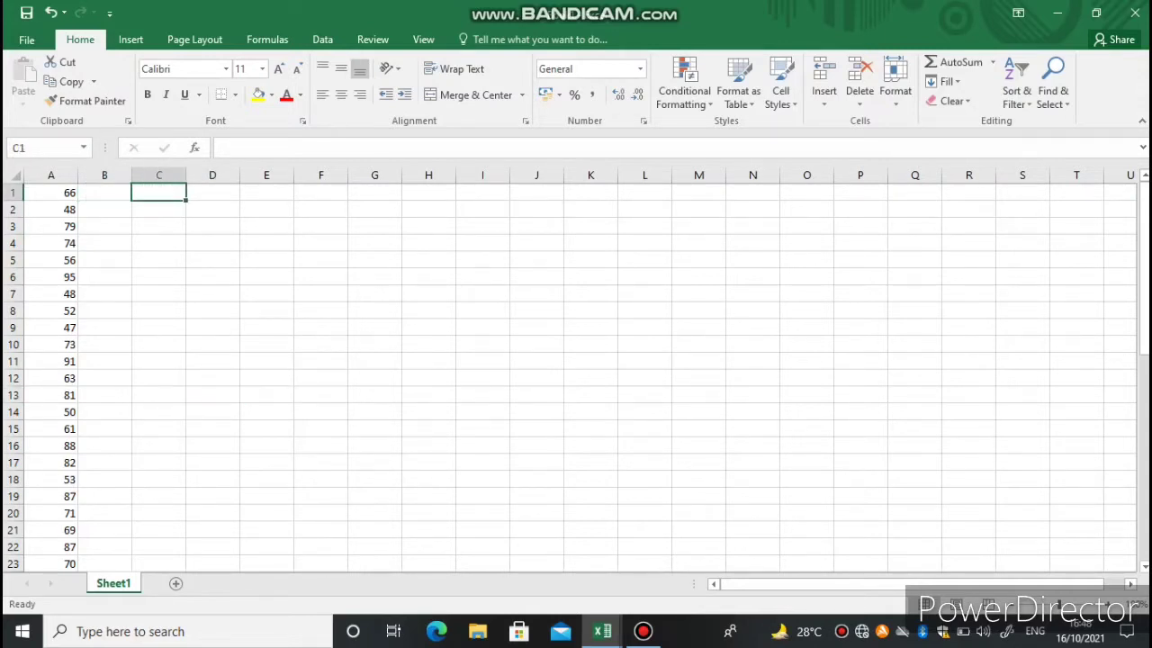
left_click(212, 395)
left_click(105, 193)
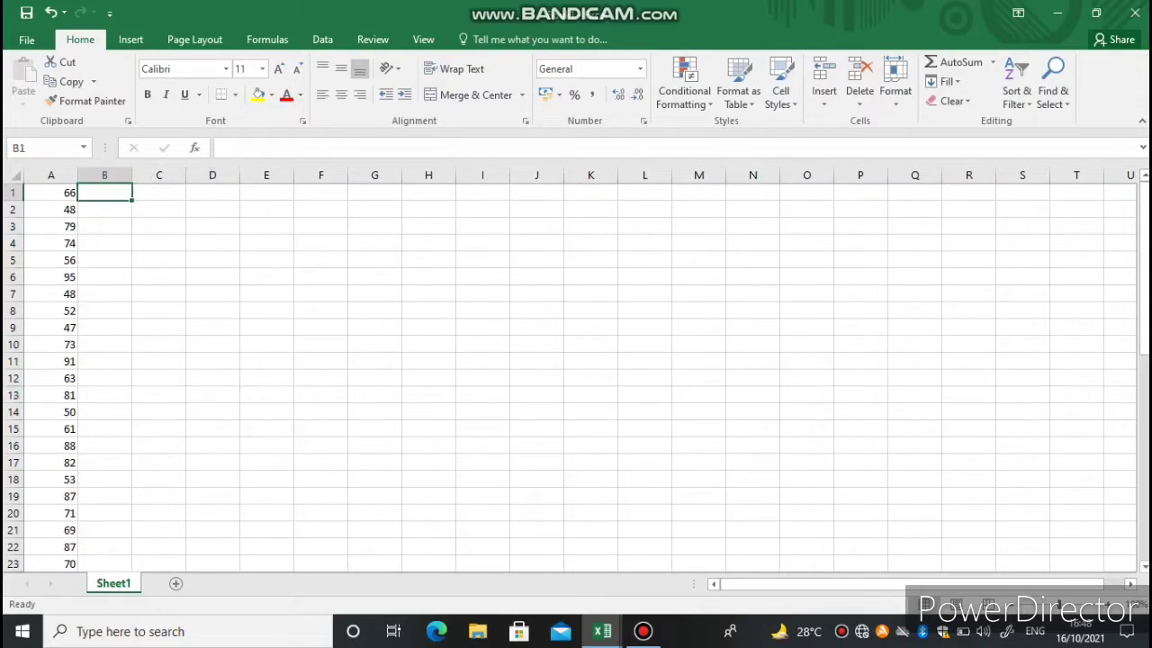
left_click(159, 193)
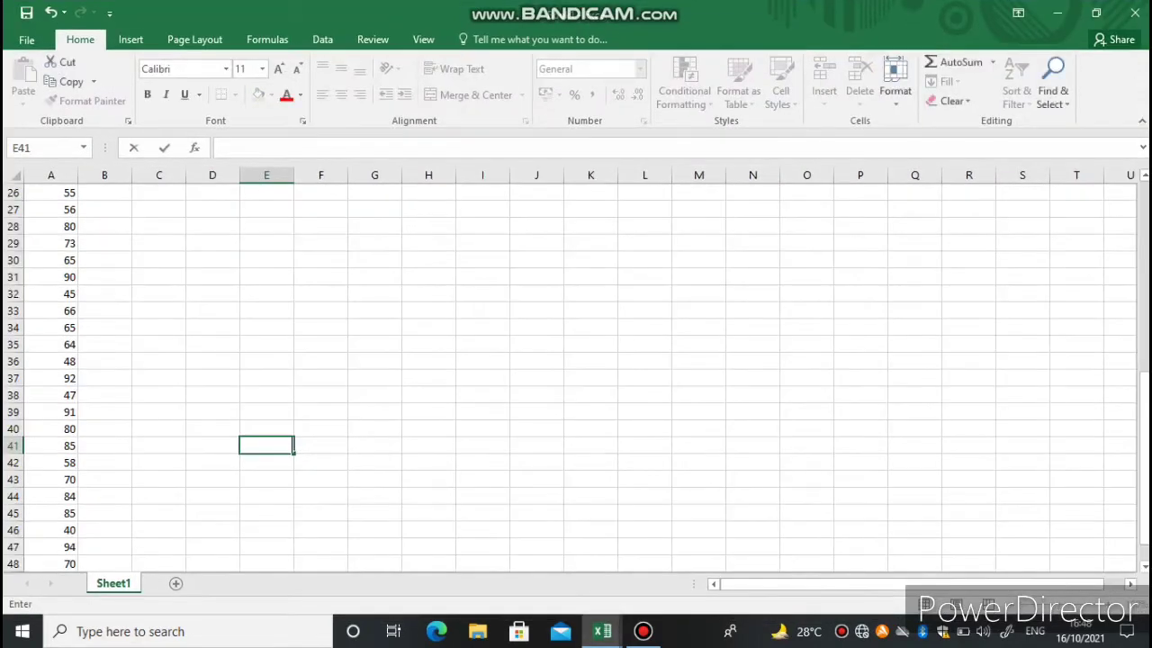
Clear the leftover numbers beside the data by deleting cells B2:B9 with the shift cells left option.
scroll(576, 377, "up", 8)
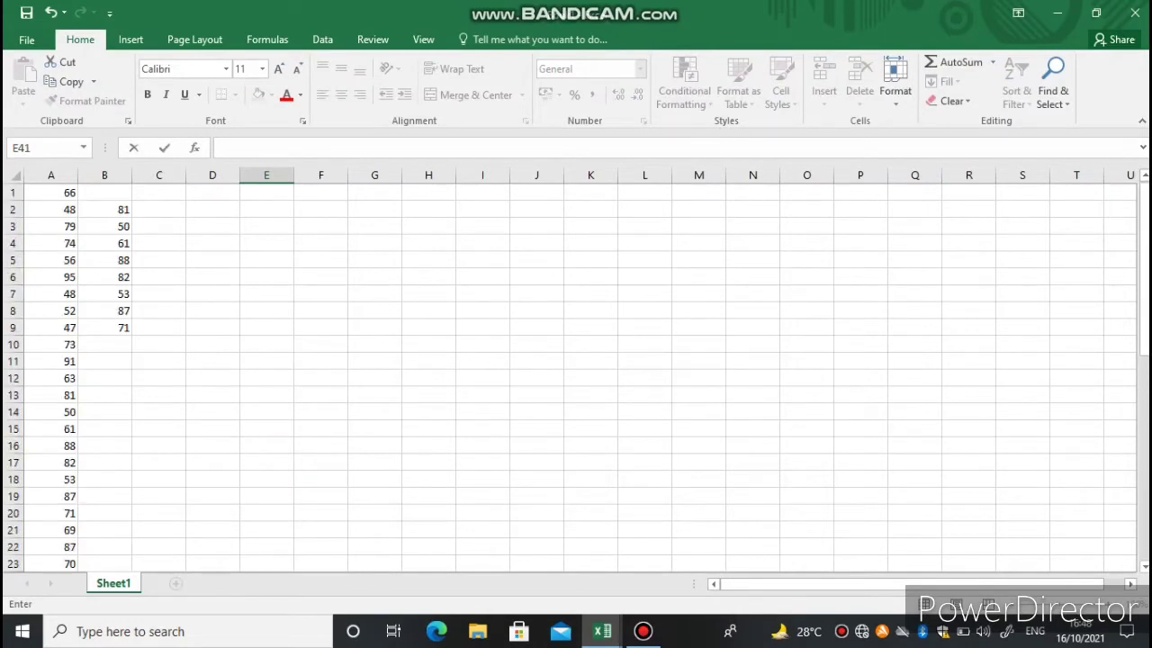
left_click_drag(104, 209, 105, 327)
key("BackSpace")
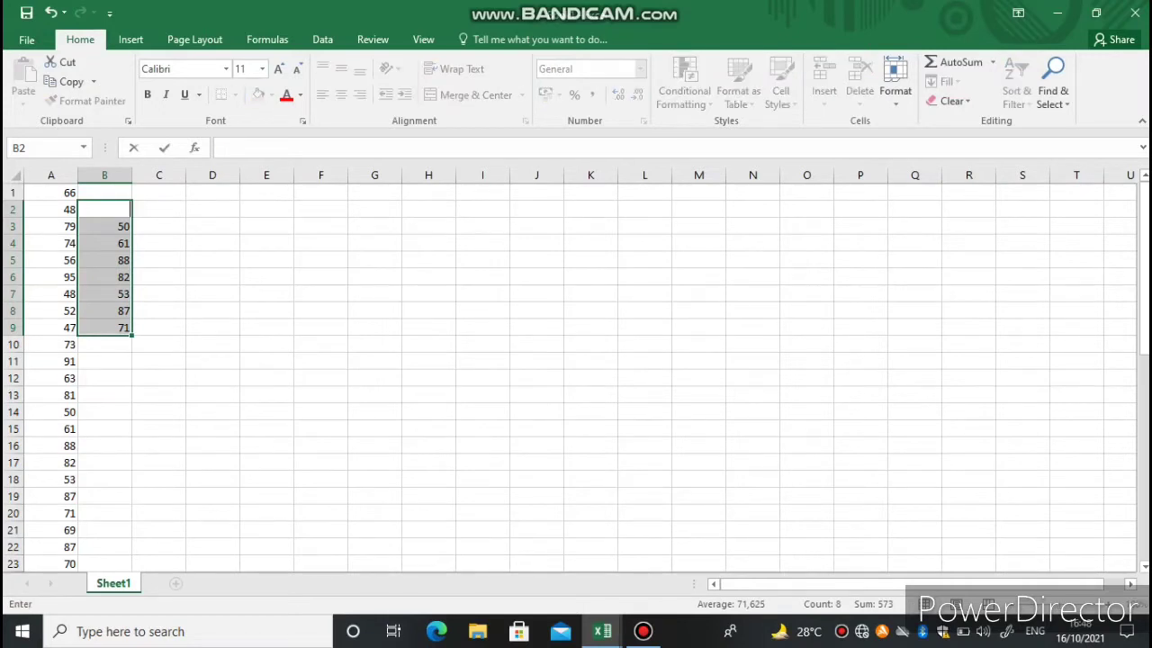
key("Return")
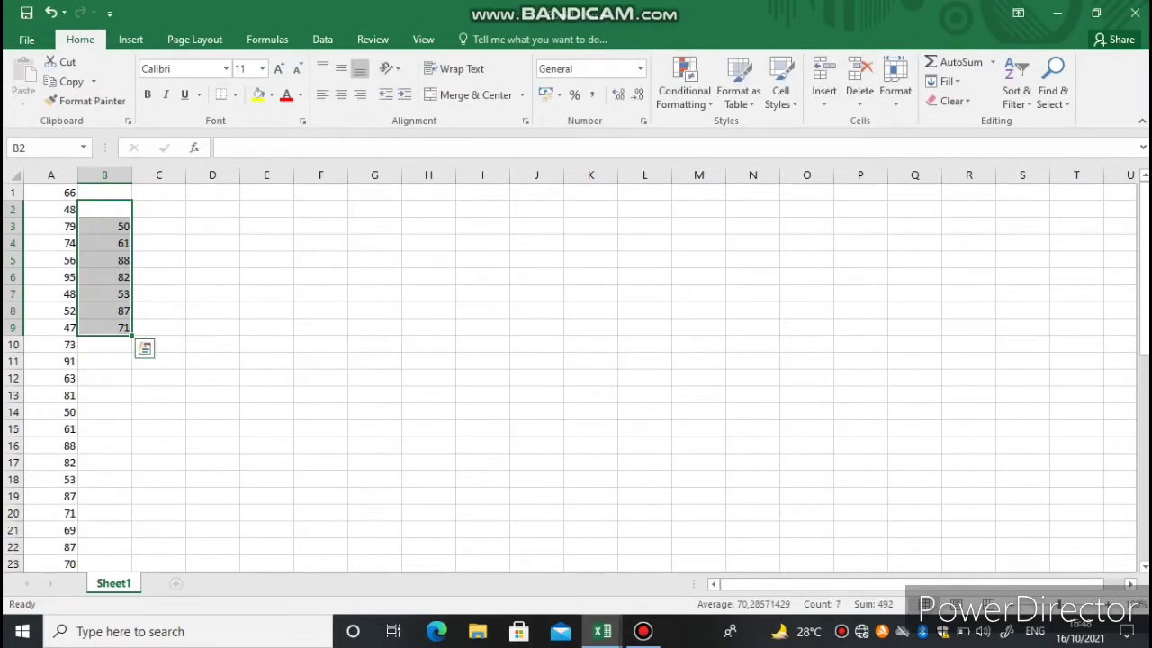
right_click(131, 244)
left_click(171, 411)
key("Return")
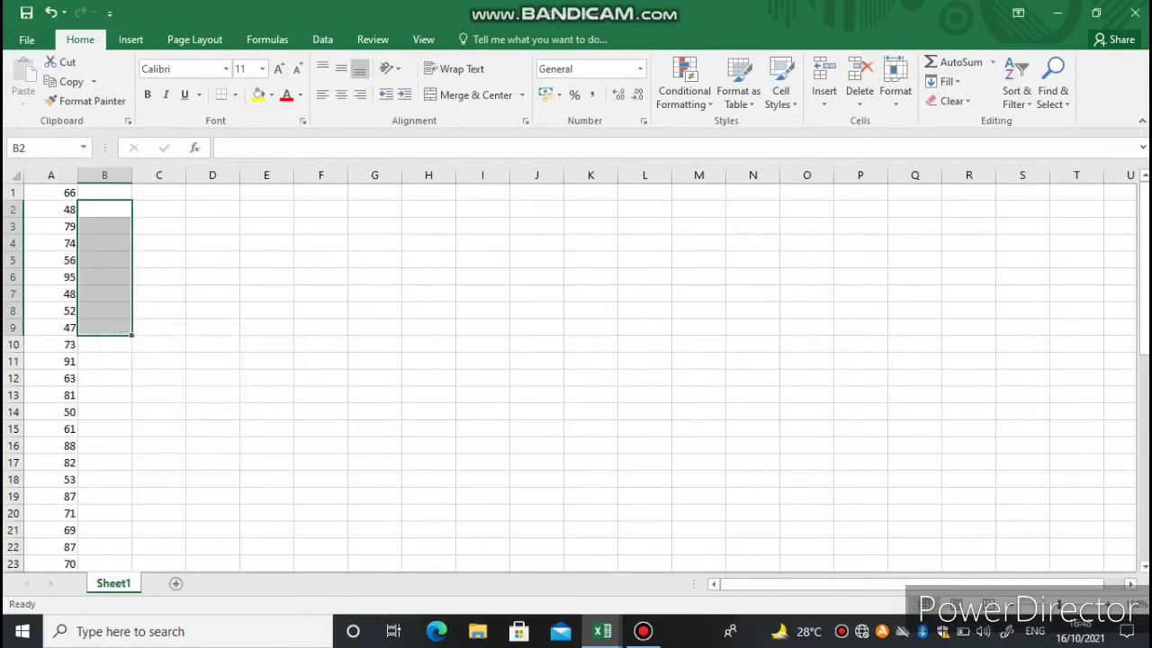
left_click(213, 394)
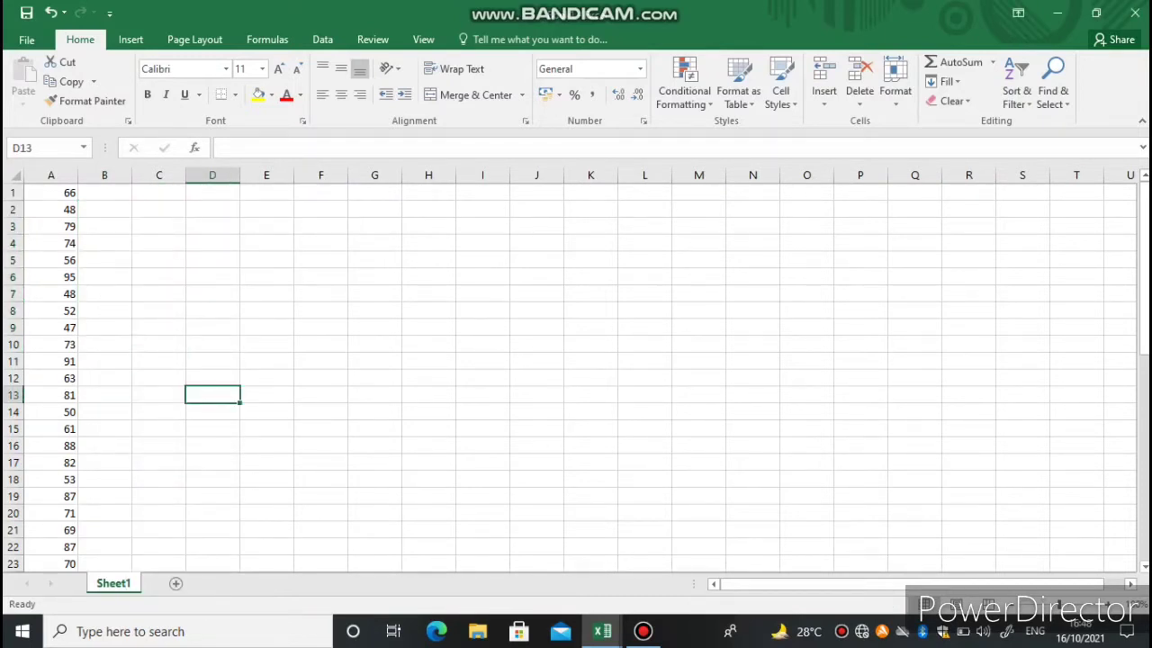
Enter the label "n" in cell C1 for the number of data values.
left_click(105, 193)
left_click(158, 192)
type("n")
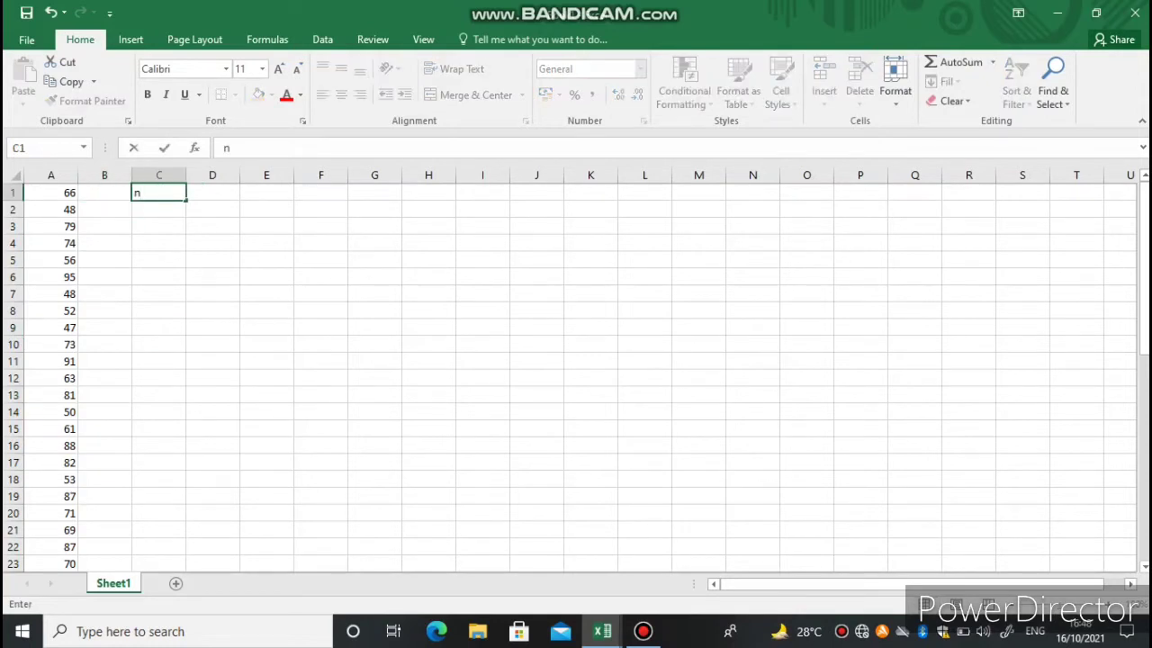
key("Tab")
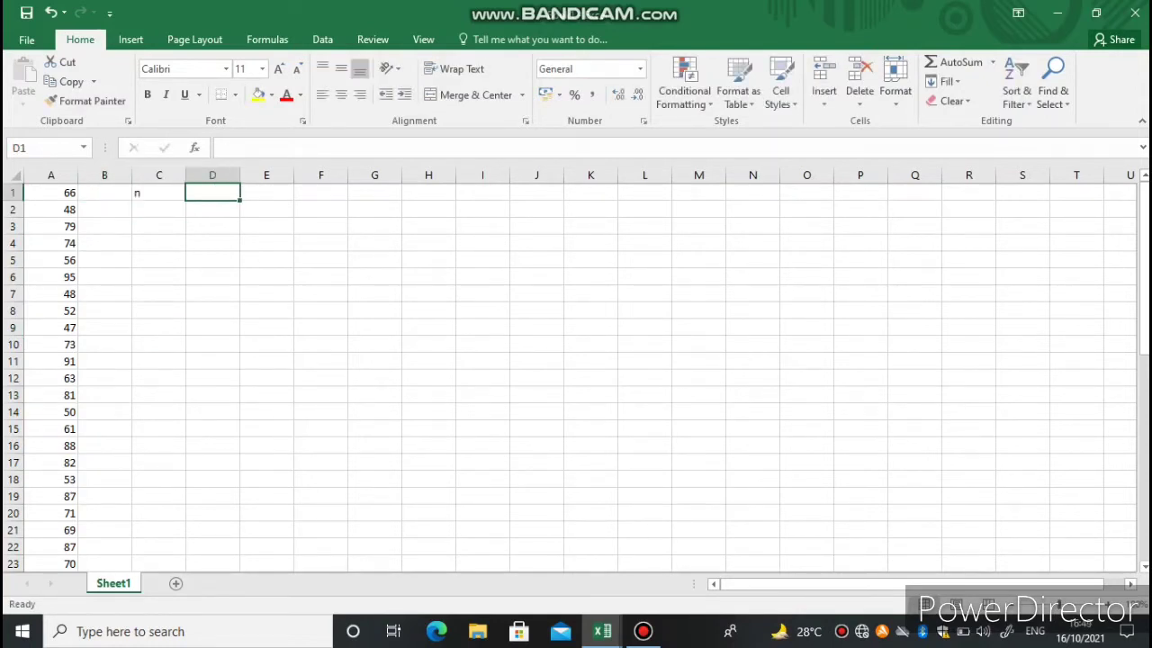
Count the data values in cell D1 with a COUNTA formula over the range A1:A50.
type("=")
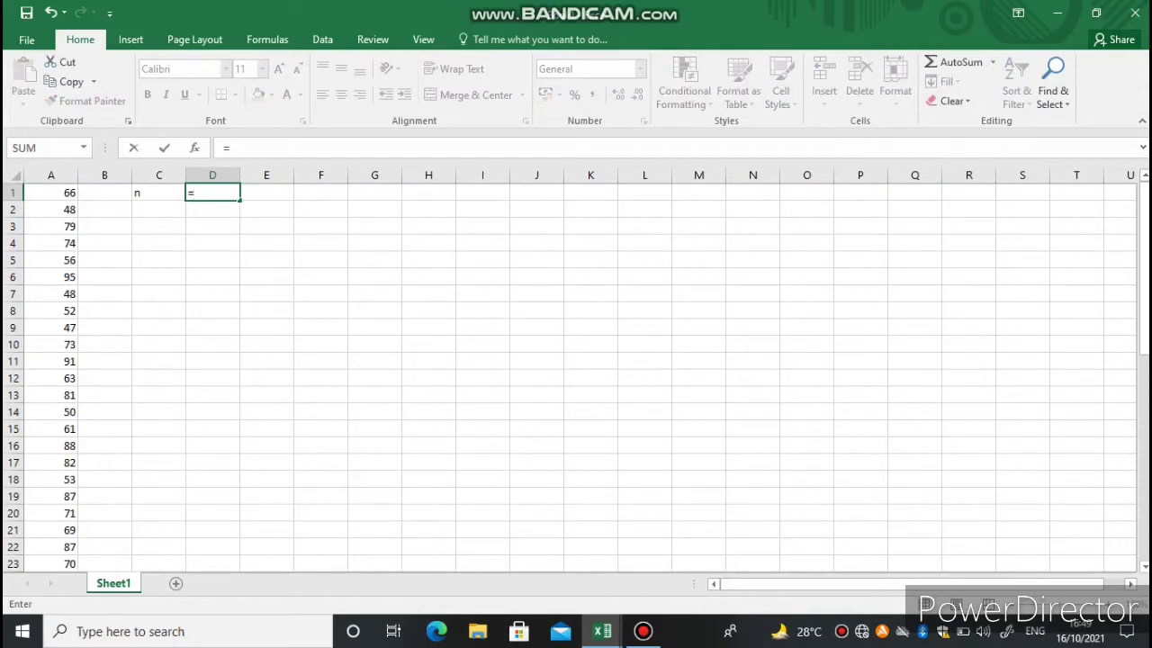
type("co")
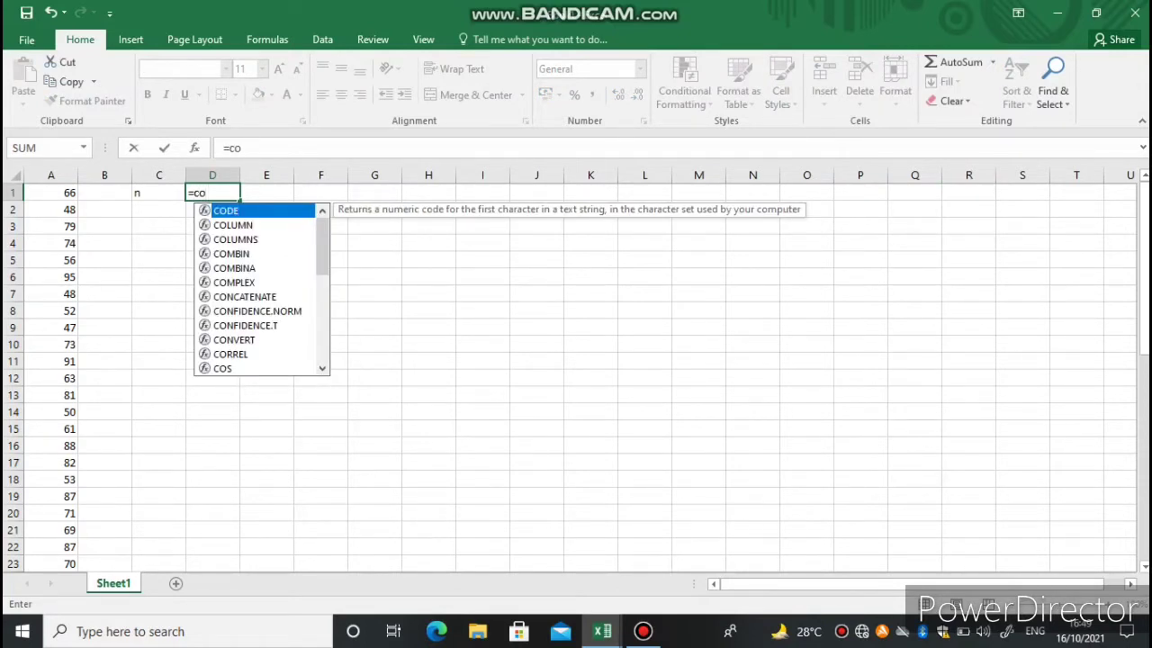
type("un")
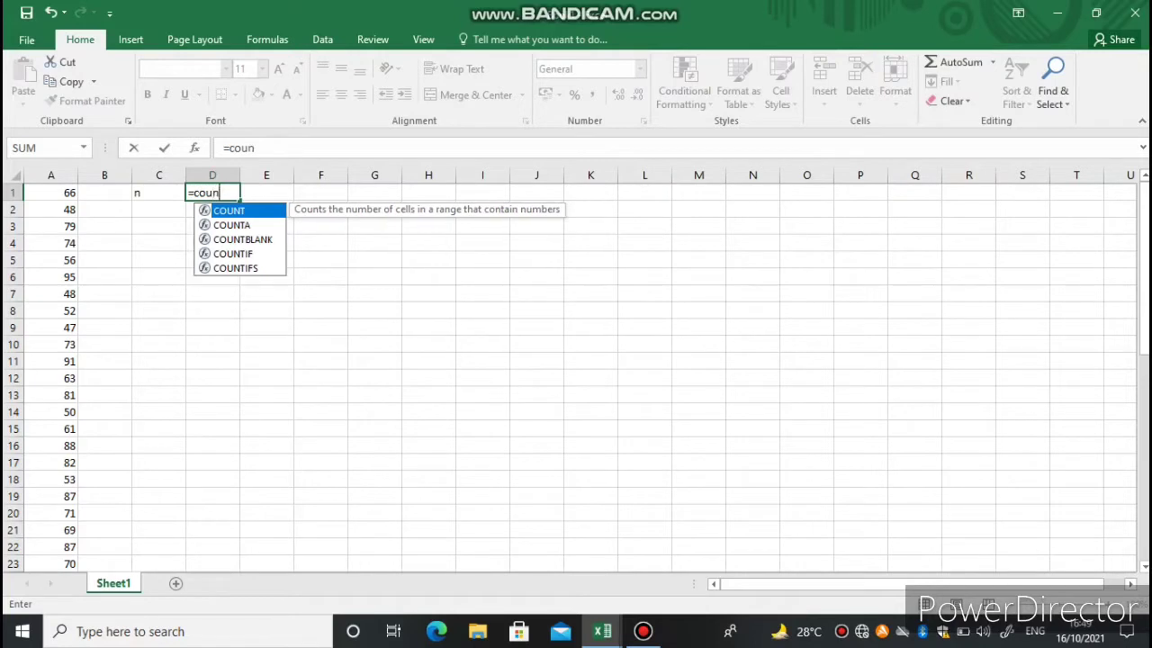
type("ta")
key("Tab")
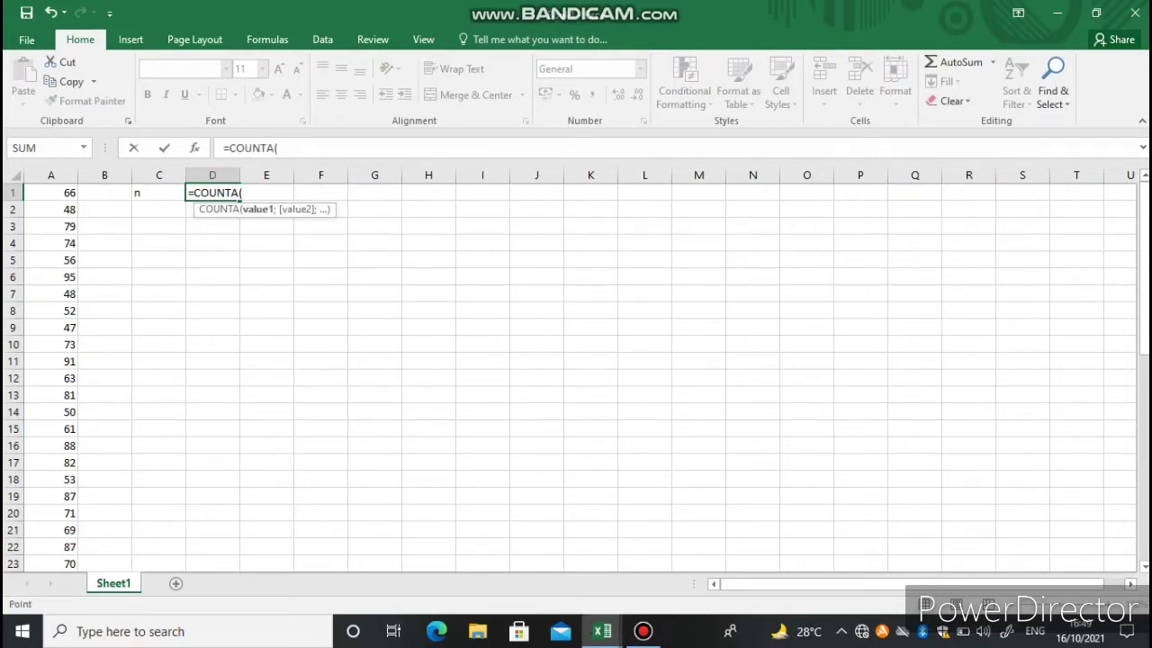
left_click_drag(54, 192, 70, 537)
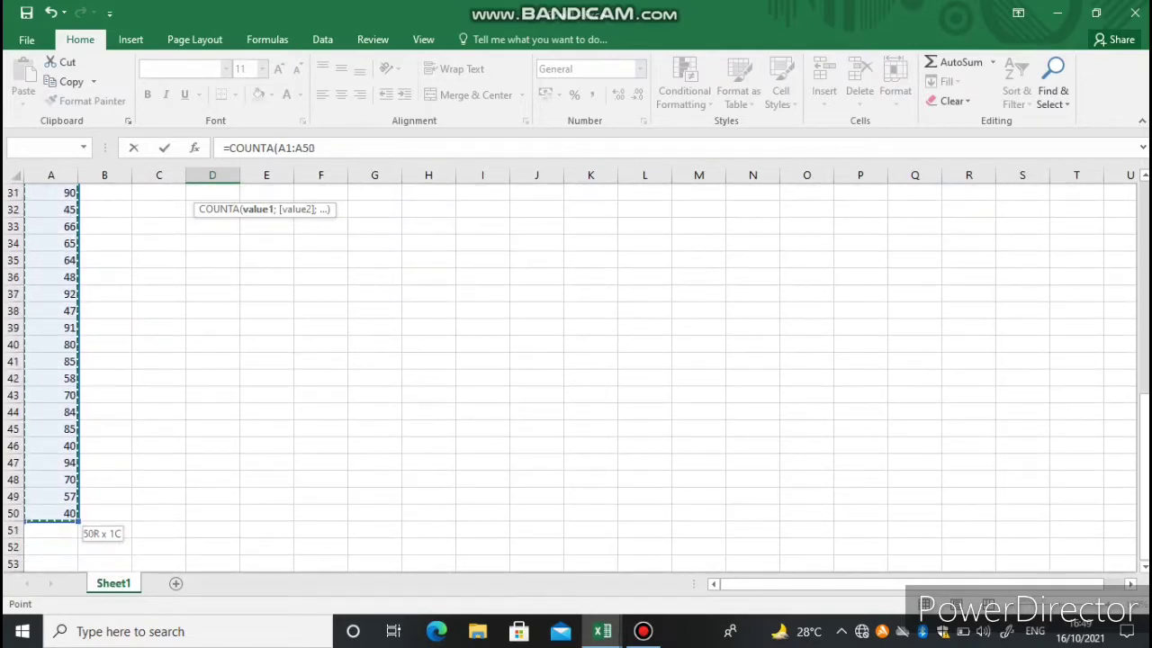
key("Return")
scroll(570, 377, "up", 1)
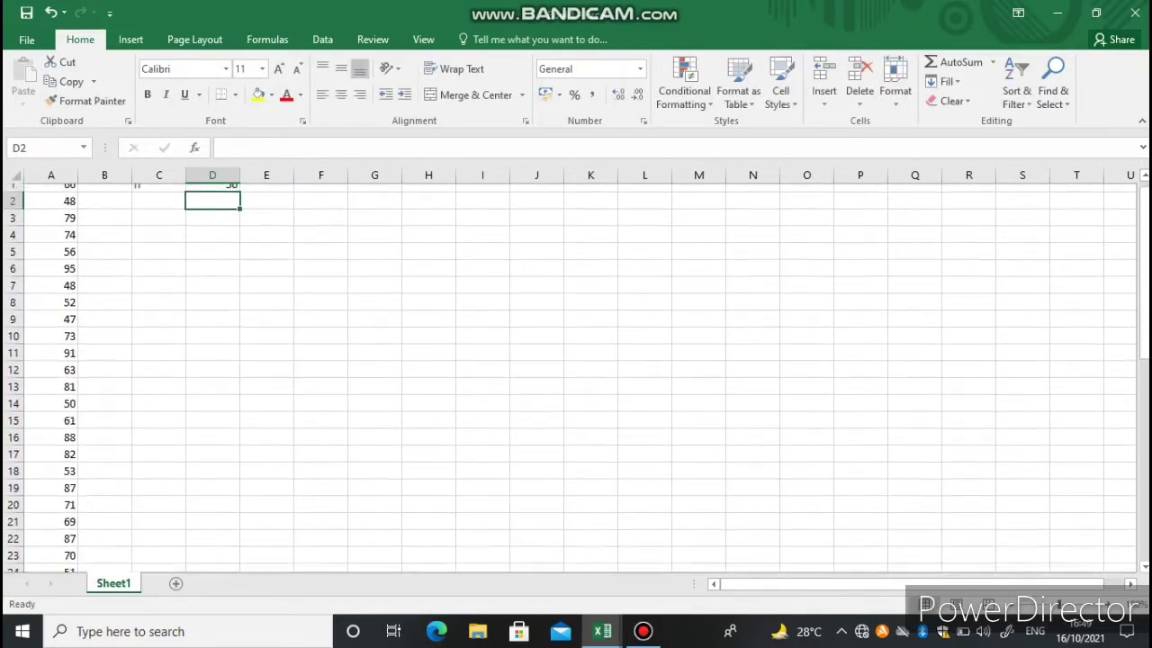
Enter the label "terkecil" in cell C2 for the smallest value.
left_click(158, 209)
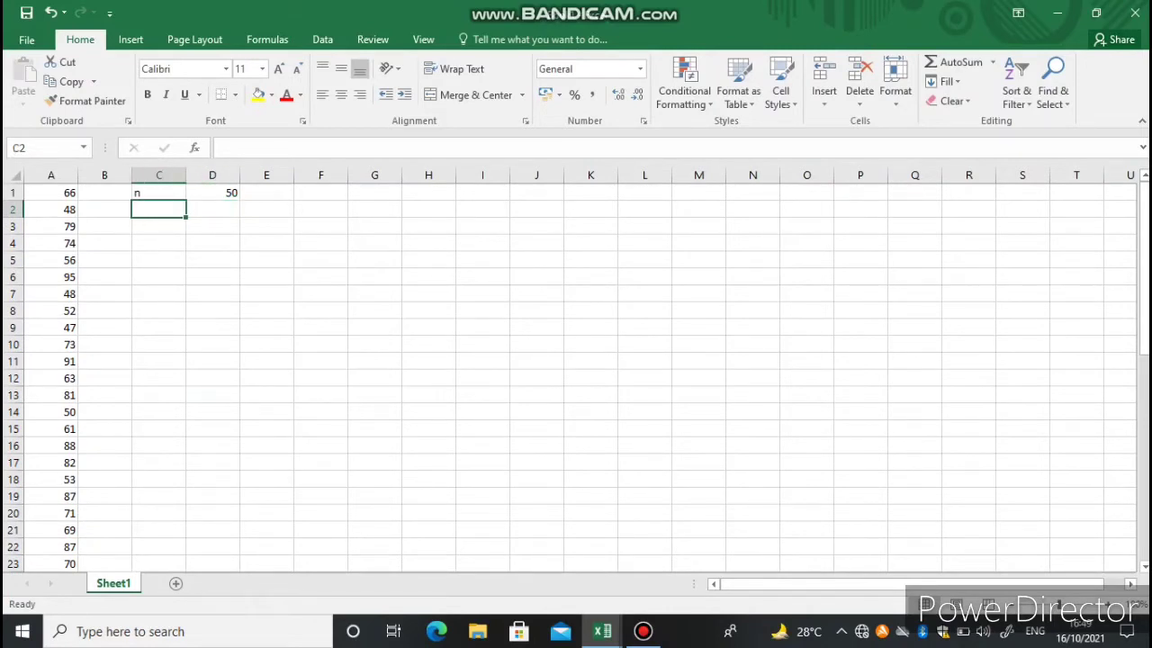
type("terke")
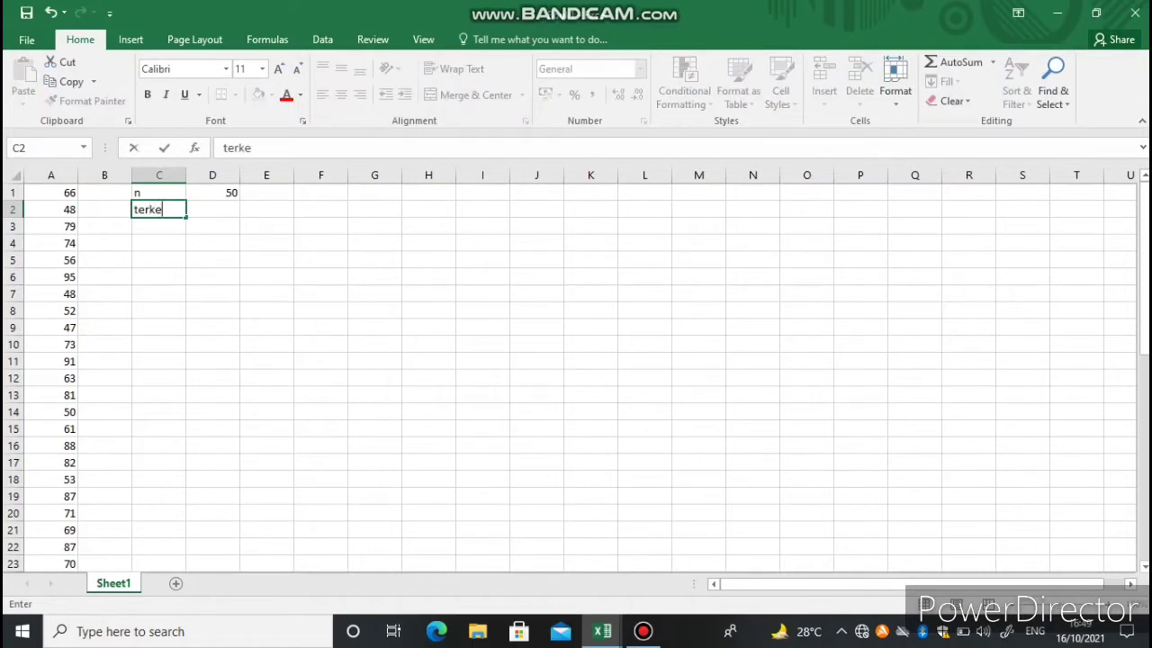
type("cil")
key("Tab")
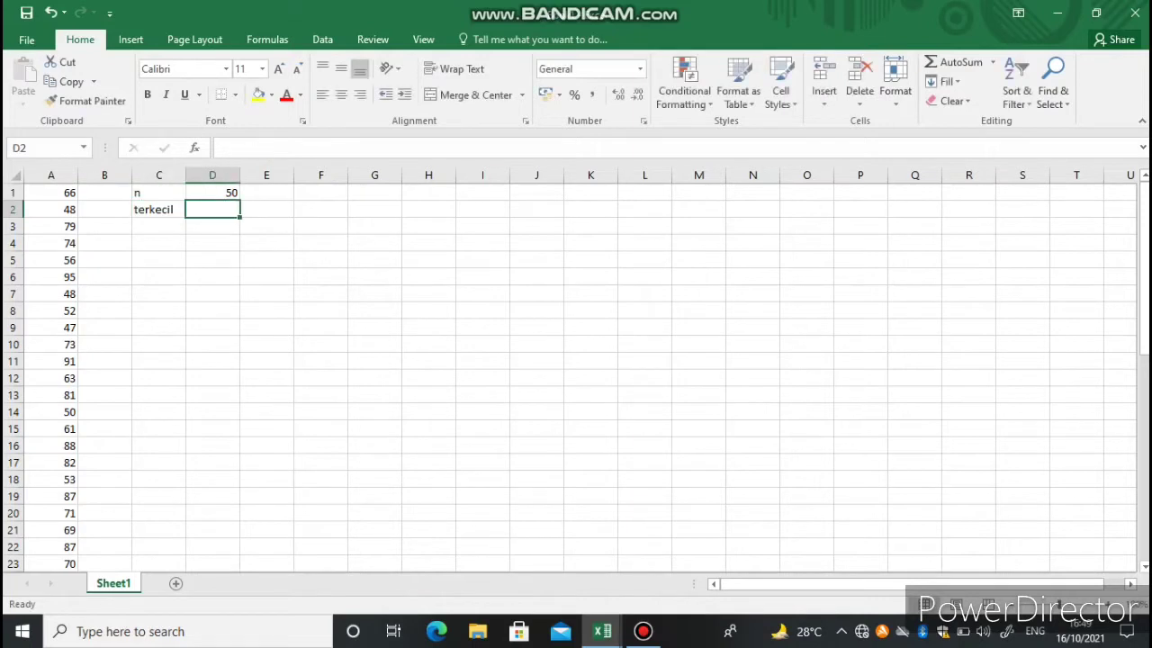
Find the smallest data value in cell D2 with a MIN formula over the range A1:A50.
type("=")
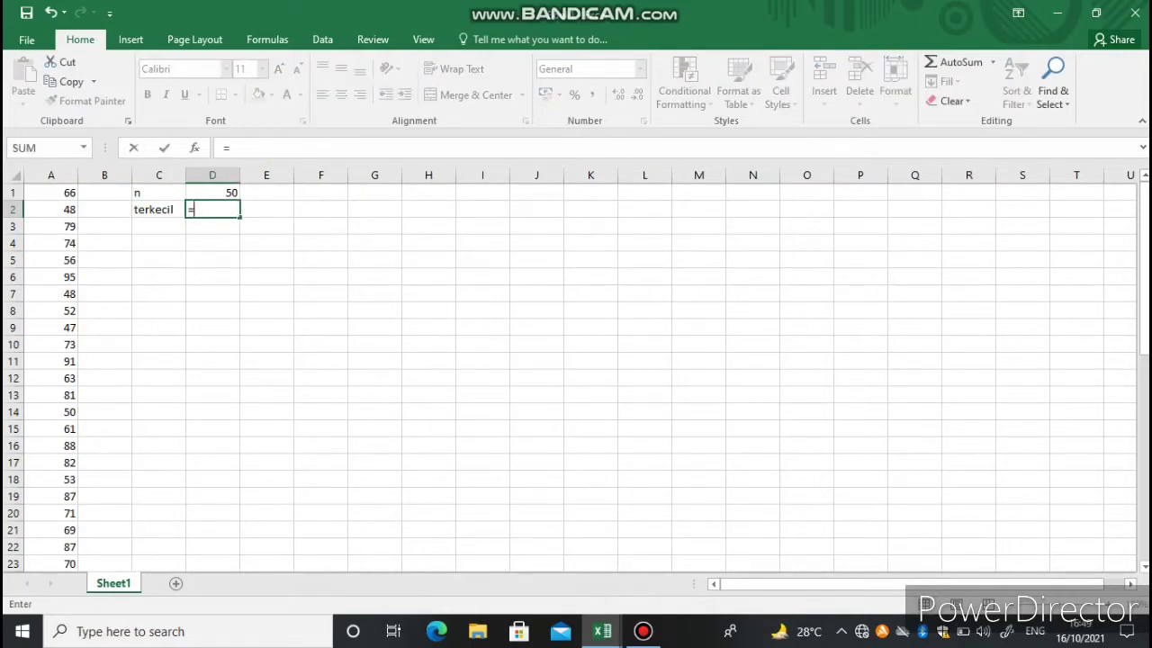
type("Mi")
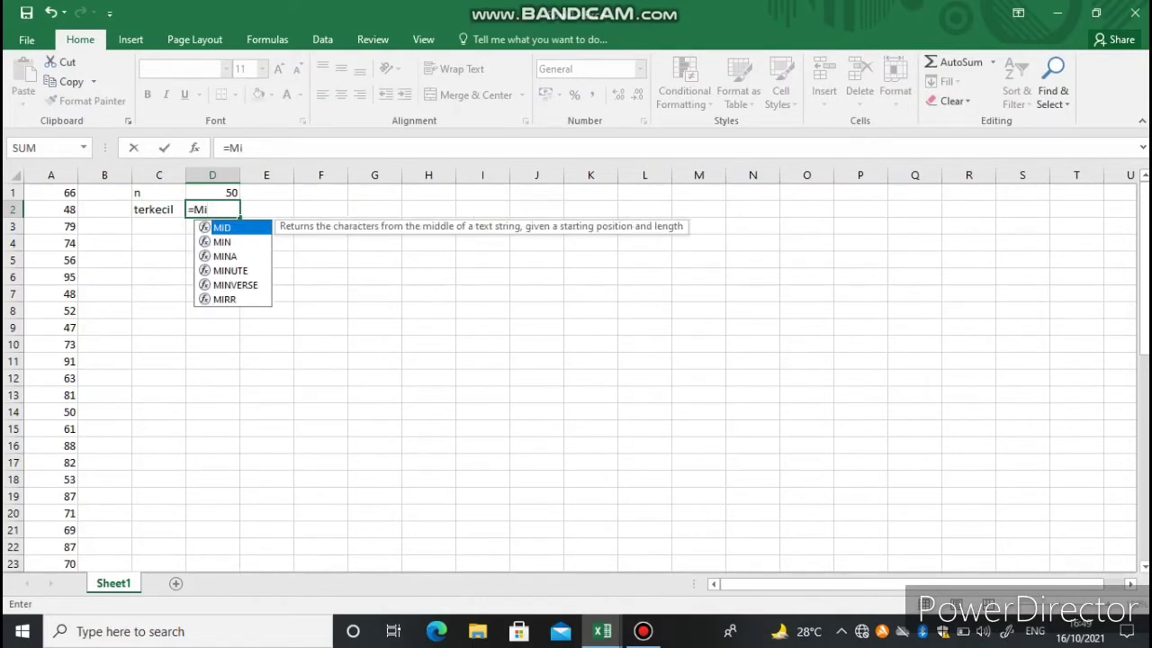
key("Down")
key("Tab")
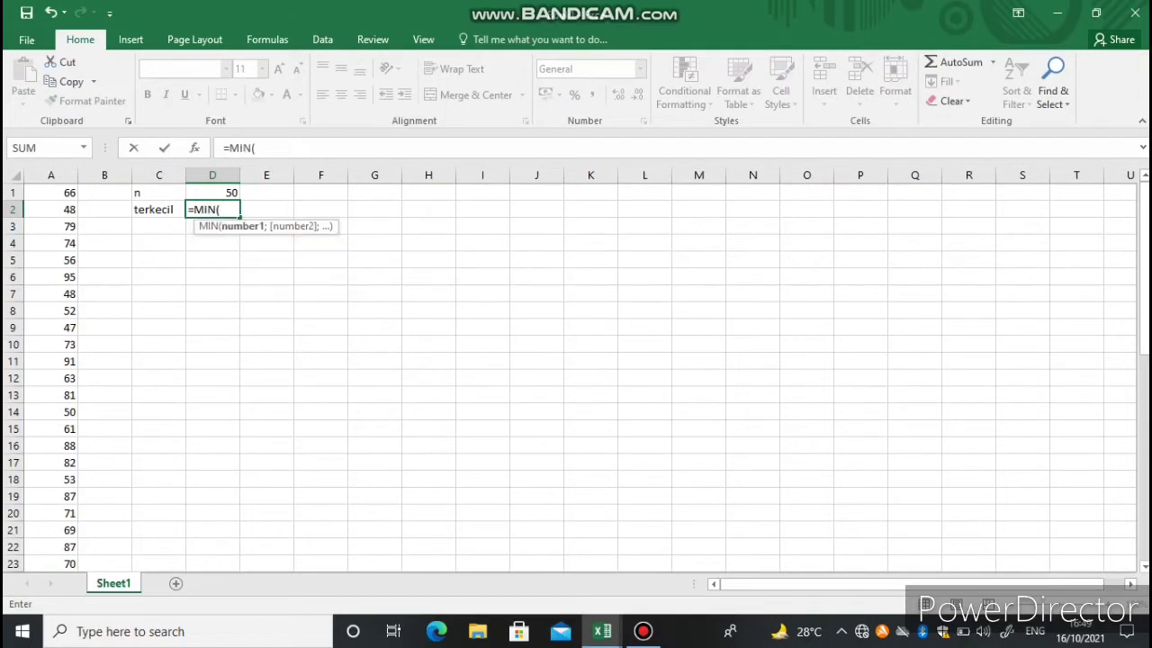
left_click_drag(51, 193, 67, 549)
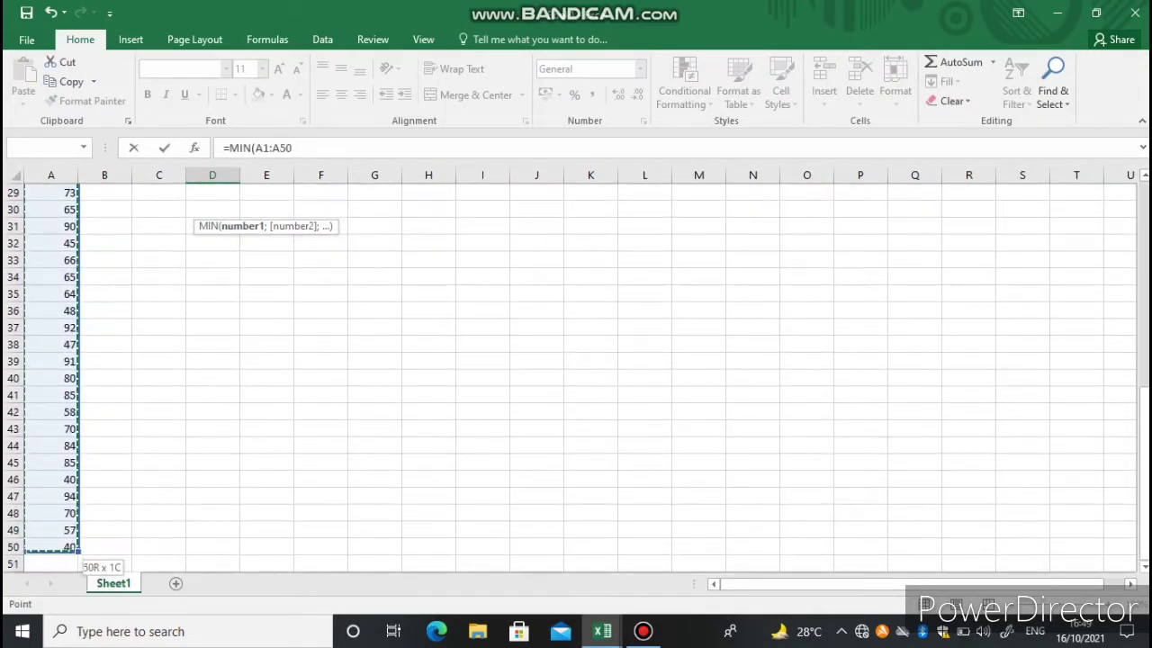
key("Return")
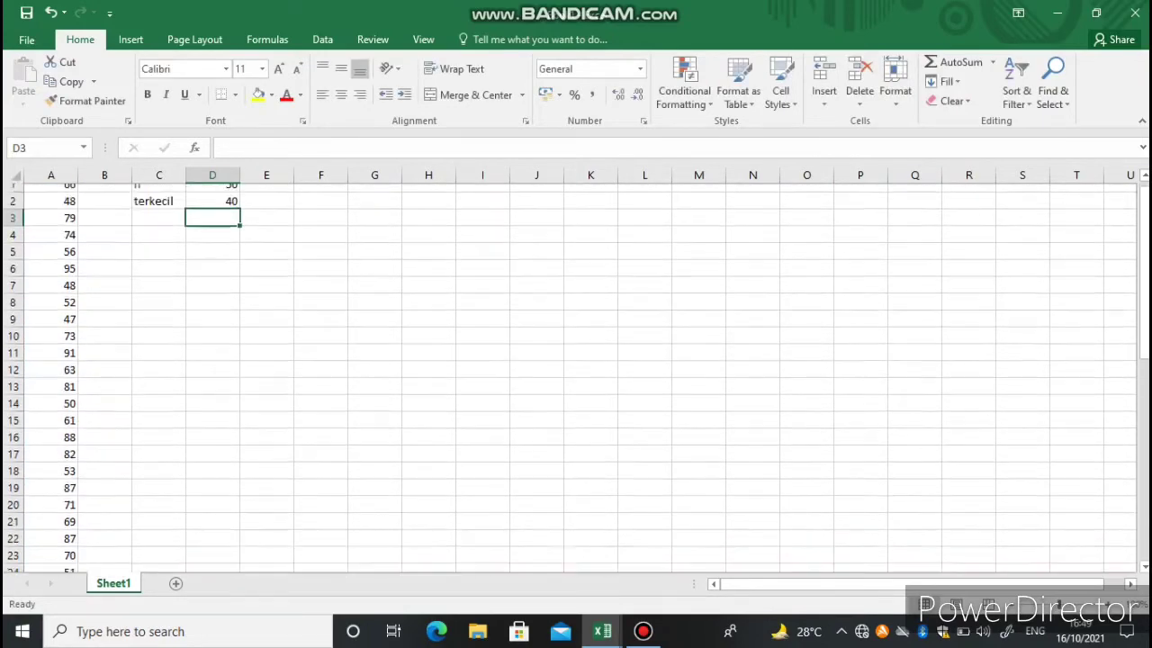
Enter the label "terbesar" in cell C3 for the largest value.
key("Left")
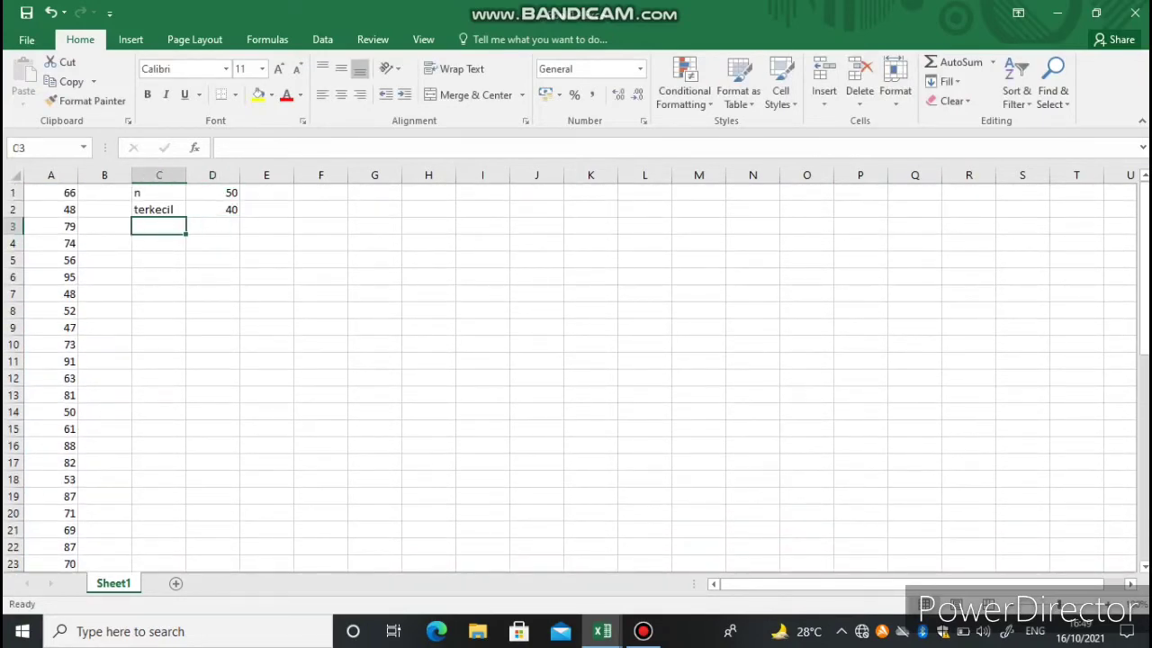
type("terbe")
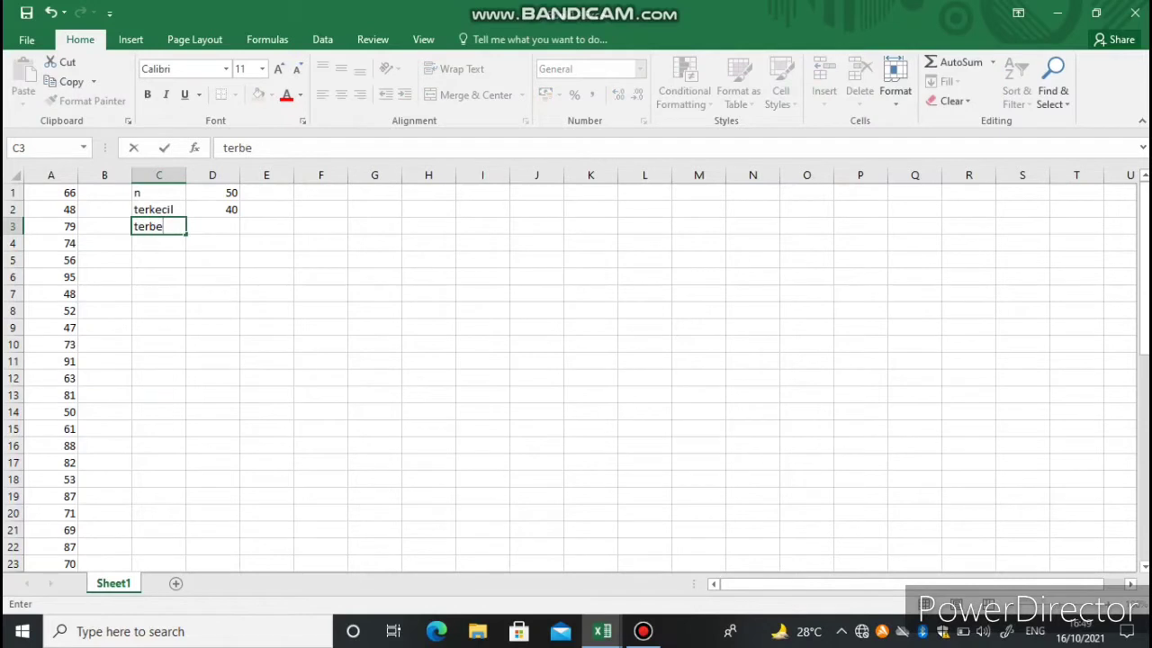
type("sar")
key("Right")
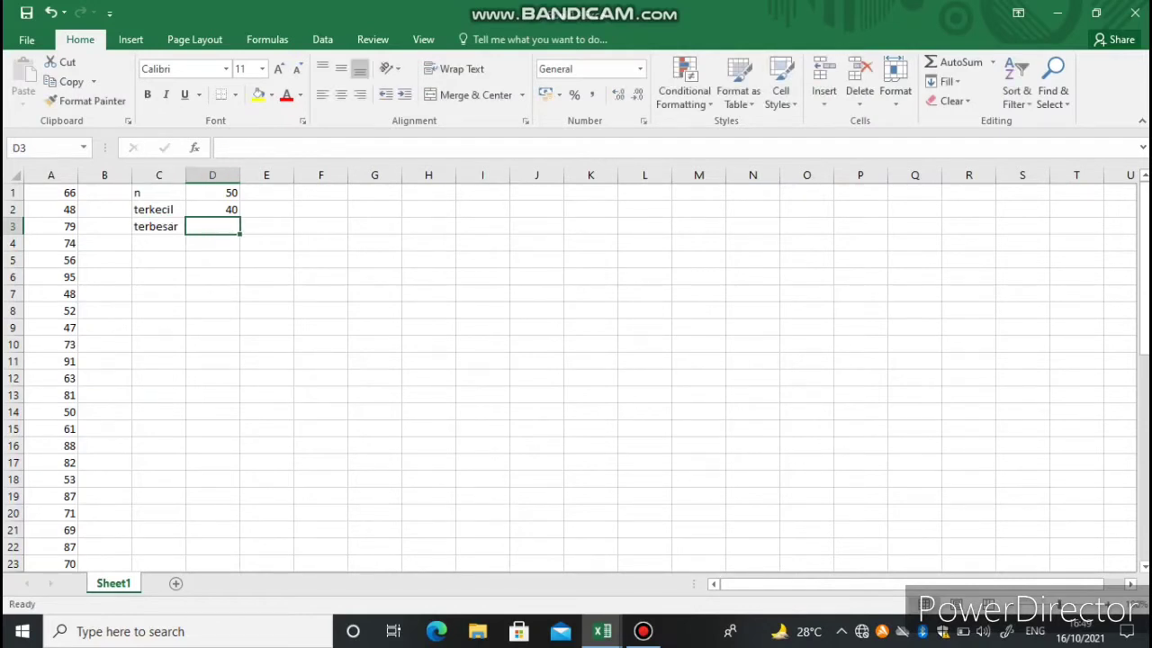
Find the largest data value in cell D3 with a MAX formula over the numbers in column A.
type("=")
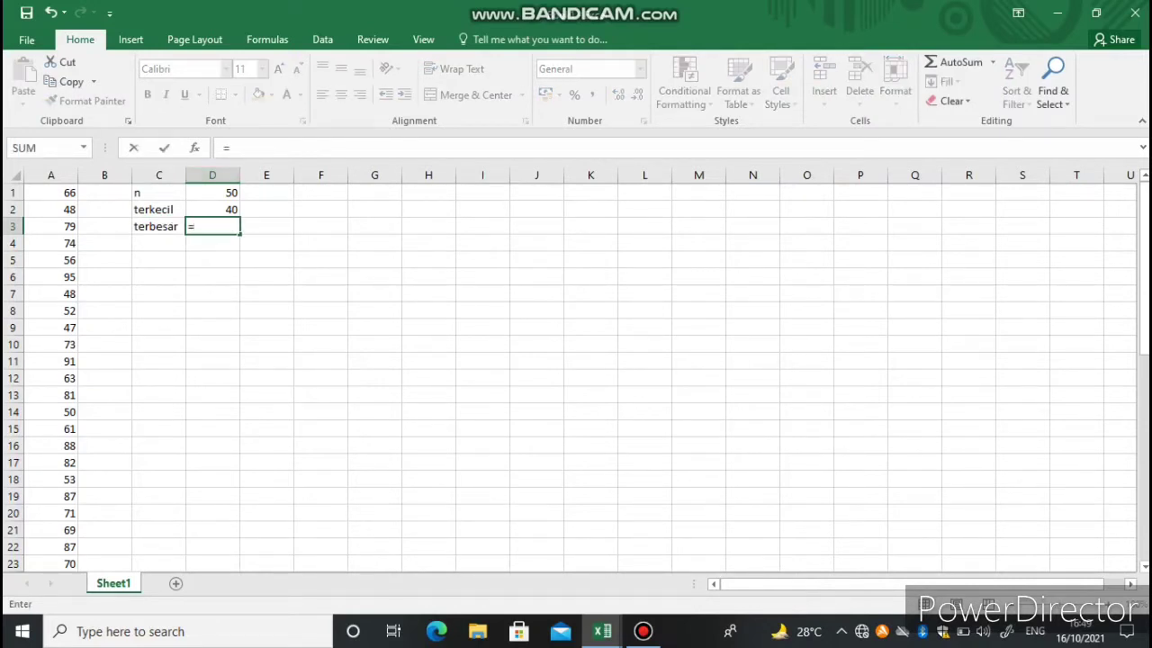
type("max")
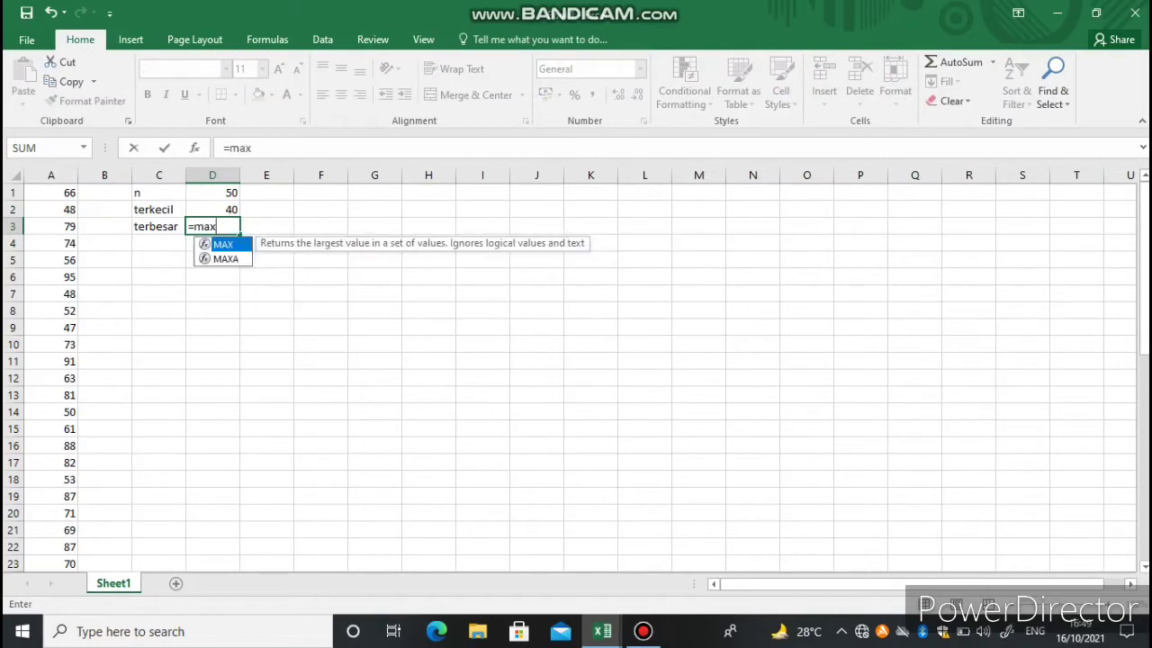
key("Tab")
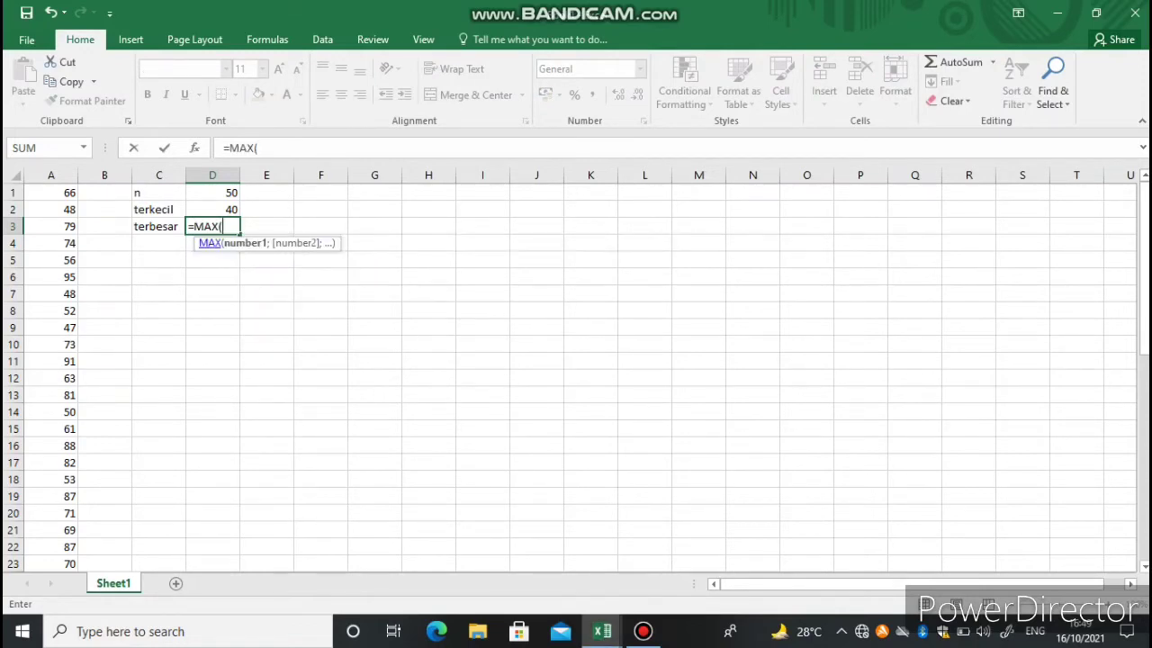
left_click_drag(51, 193, 51, 531)
key("Return")
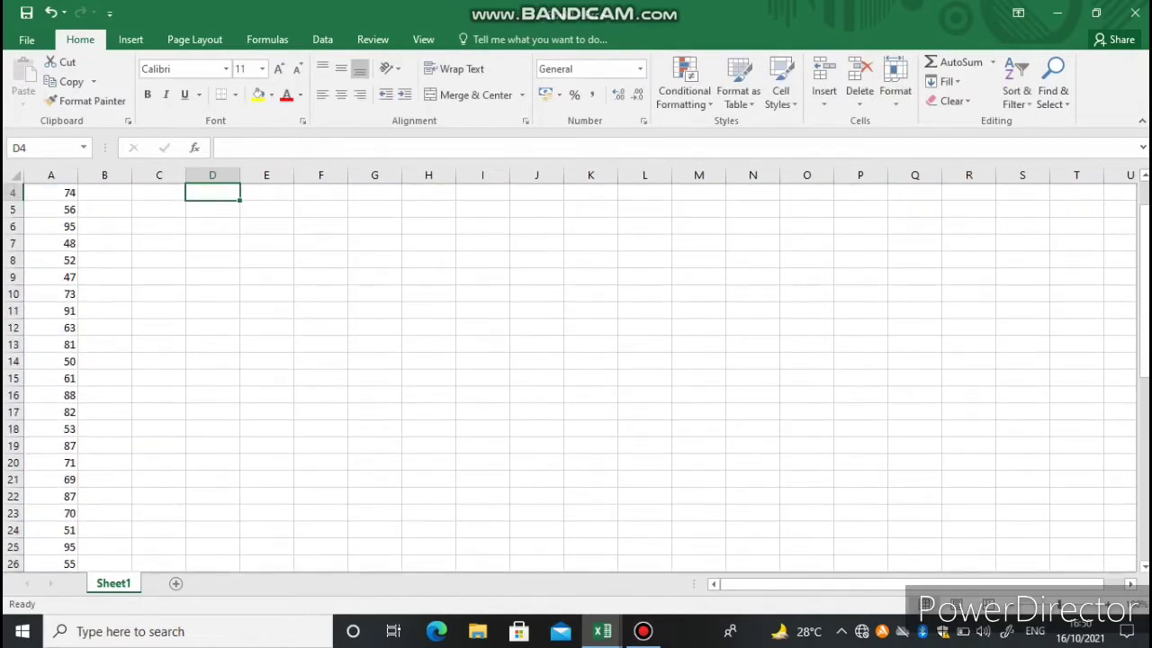
Enter the label "jumlah kelas" in cell C4 for the number of classes.
left_click(158, 242)
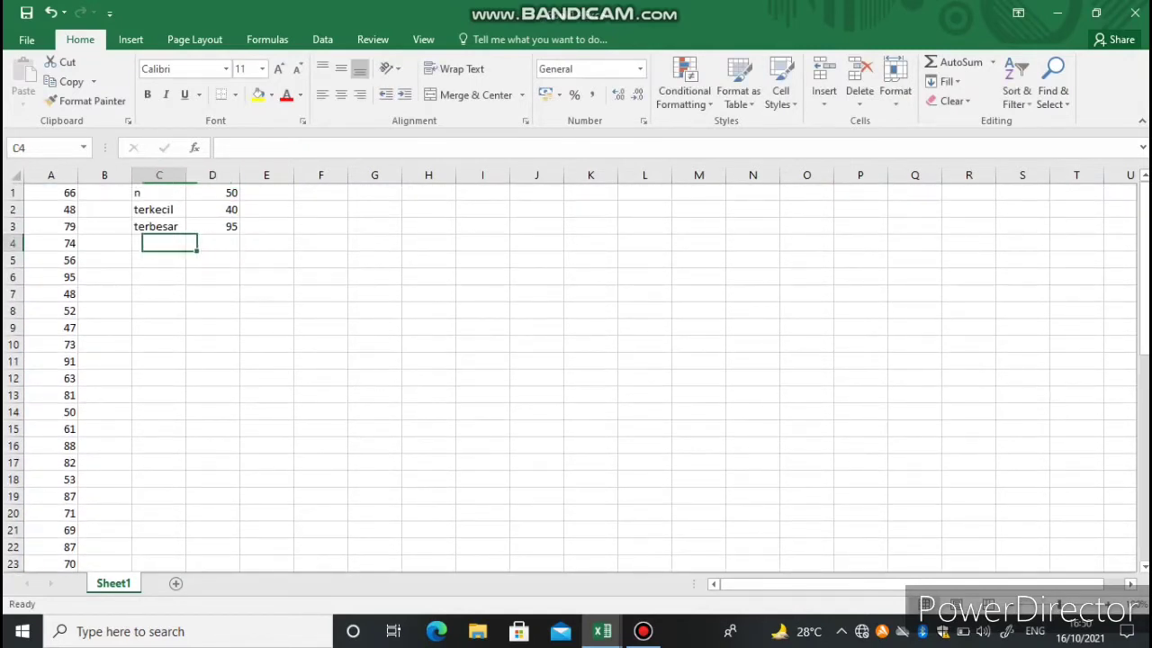
type("juml")
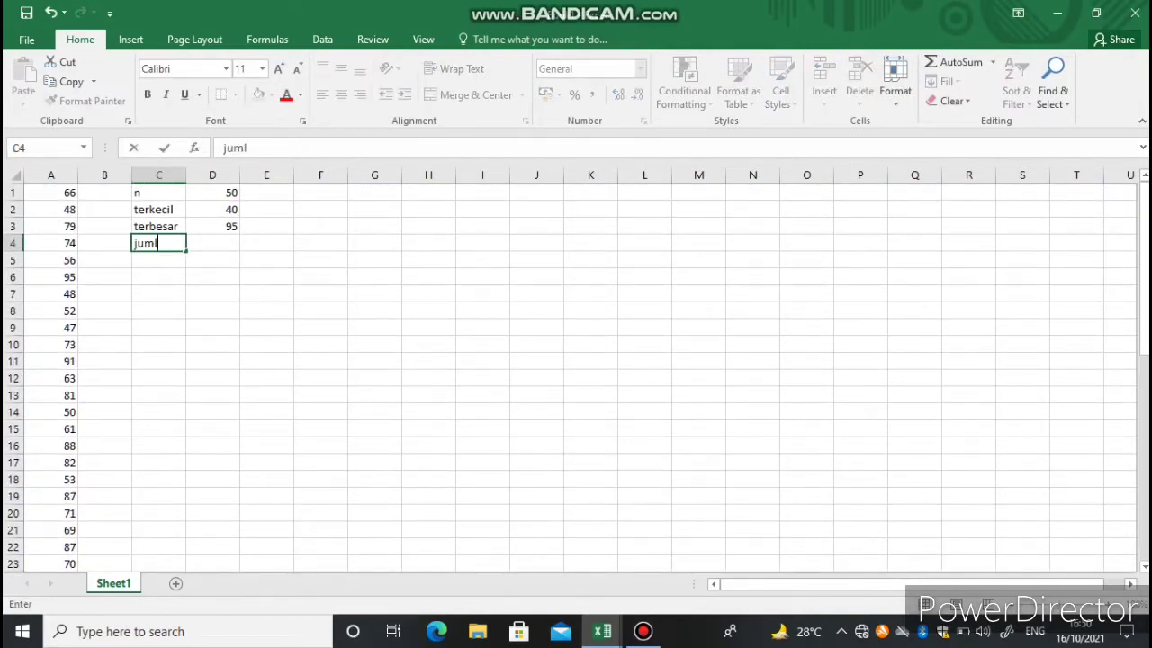
type("ah kelas")
left_click(214, 243)
left_click(321, 260)
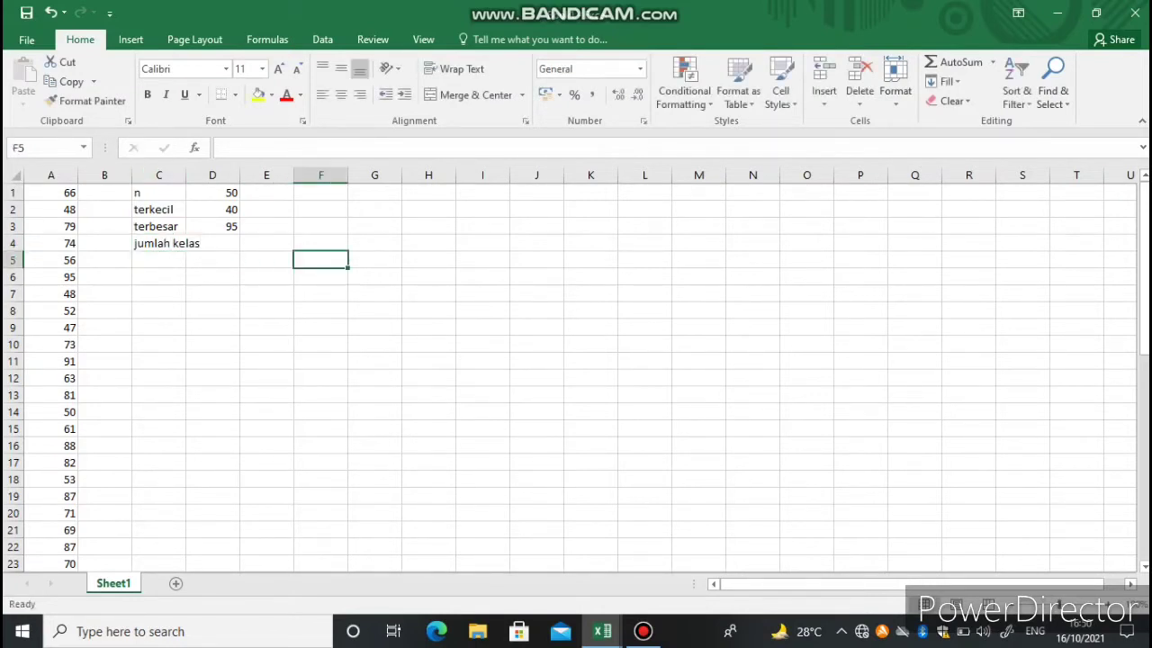
Widen column C to fit its longest label and replace the label in cell C4 with "range".
left_click_drag(187, 176, 210, 176)
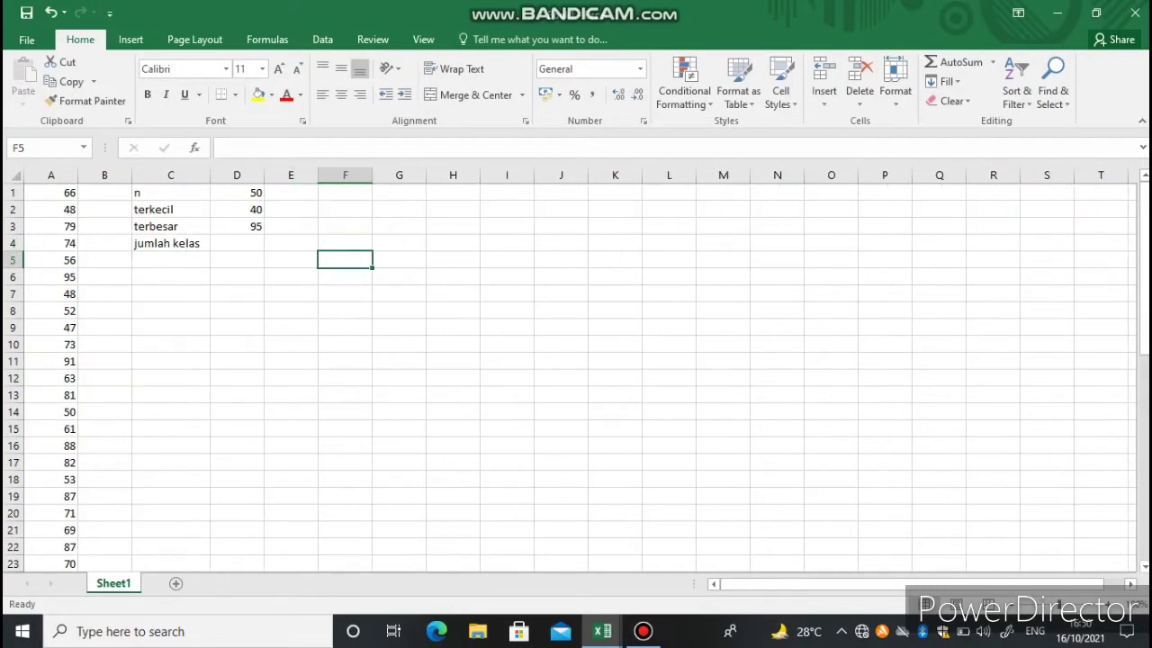
left_click(236, 243)
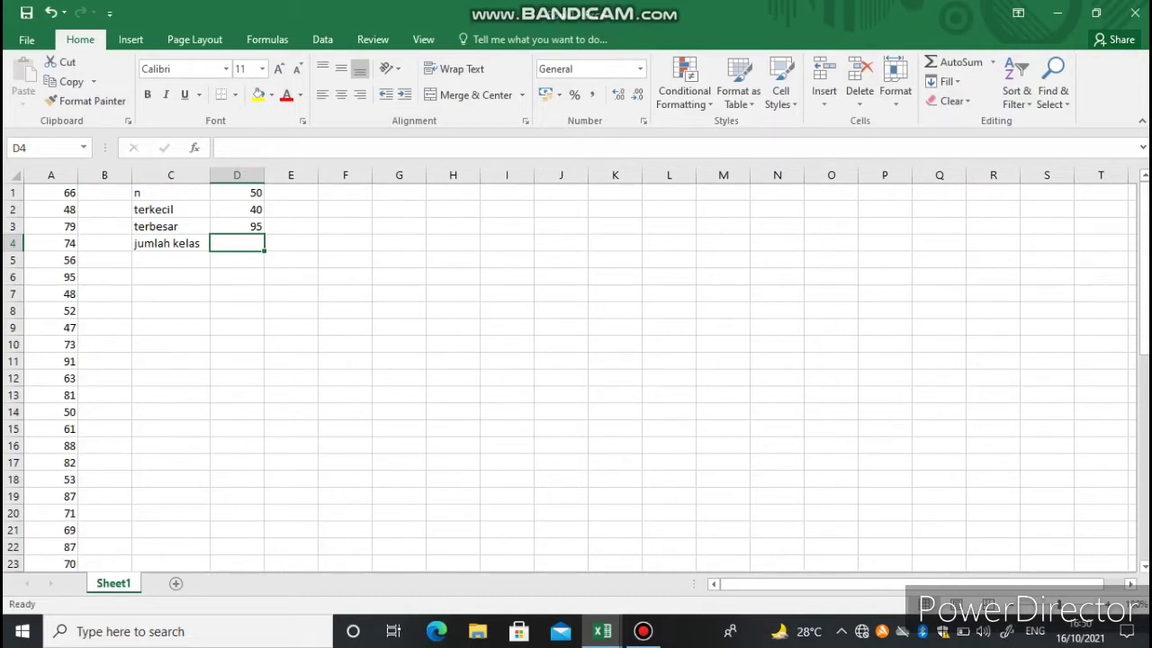
left_click(170, 243)
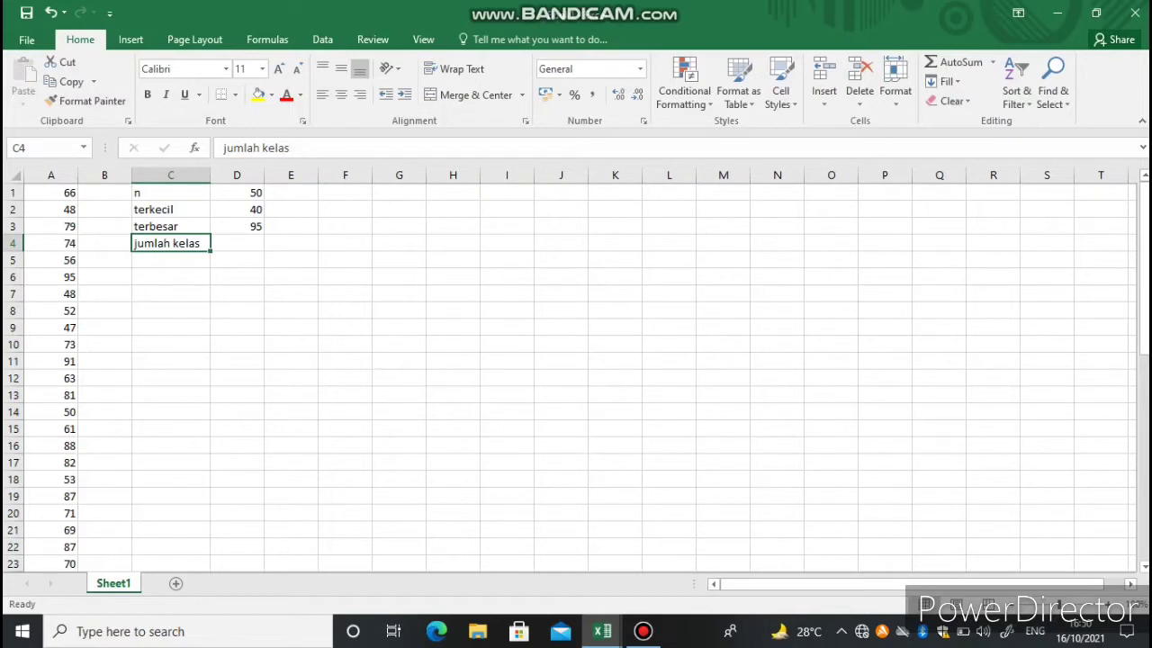
key("Delete")
type("rang")
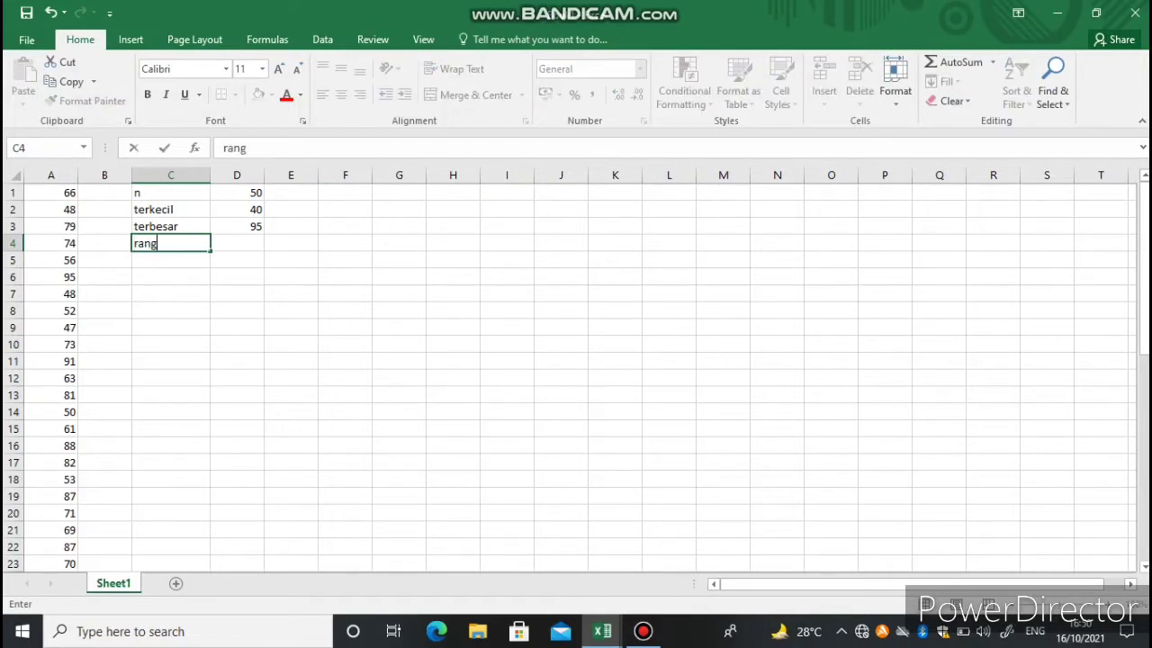
type("e")
left_click(237, 243)
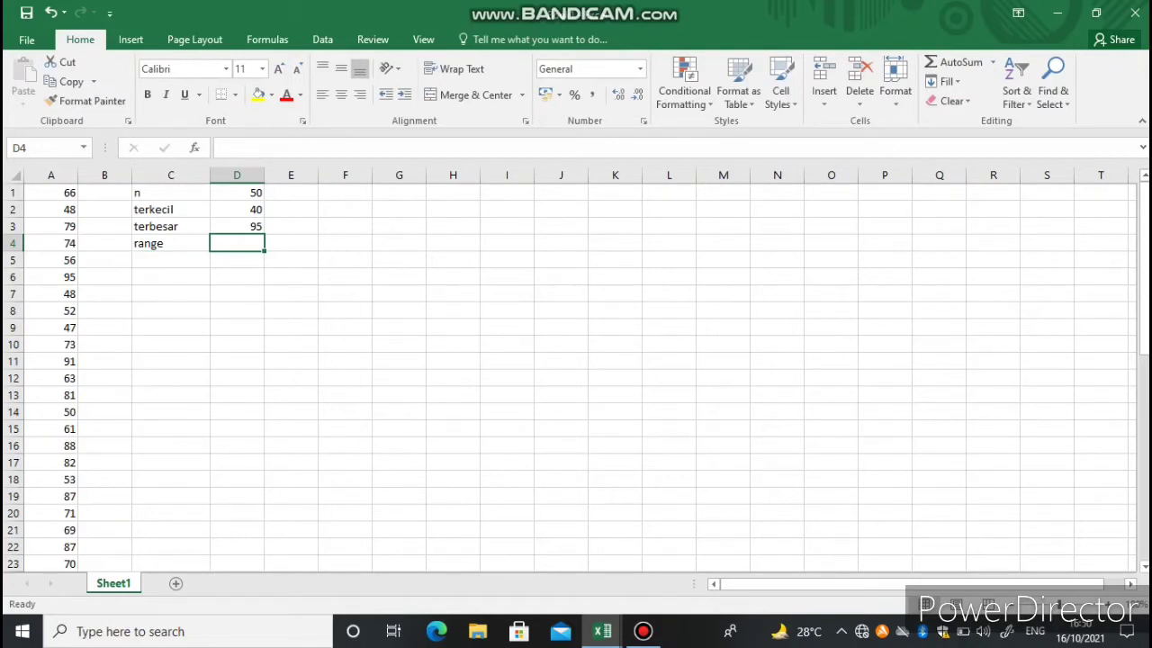
Calculate the range in cell D4 by subtracting the smallest value from the largest with the formula =D3-D2.
type("=")
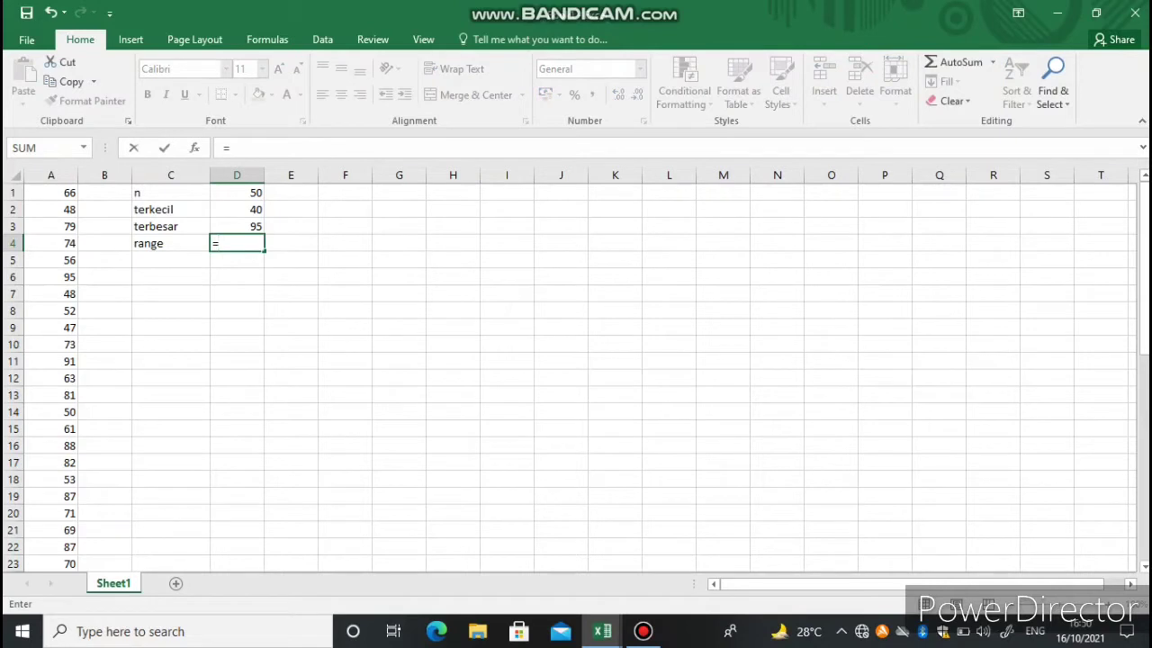
key("Up")
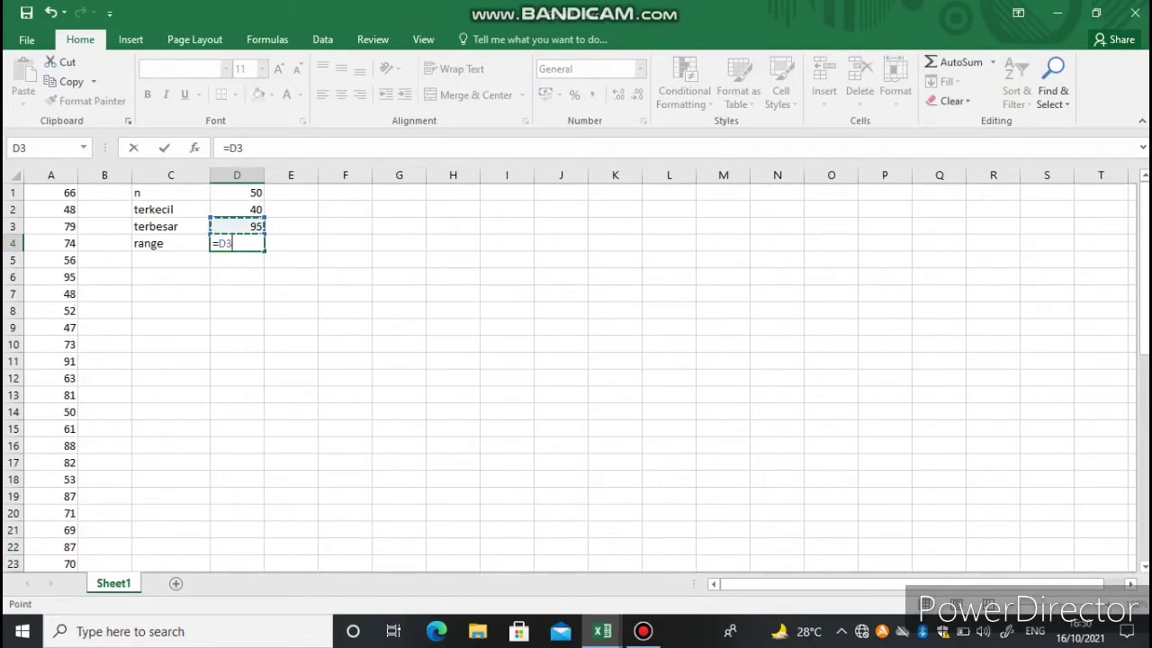
type("-")
key("Up")
key("Up")
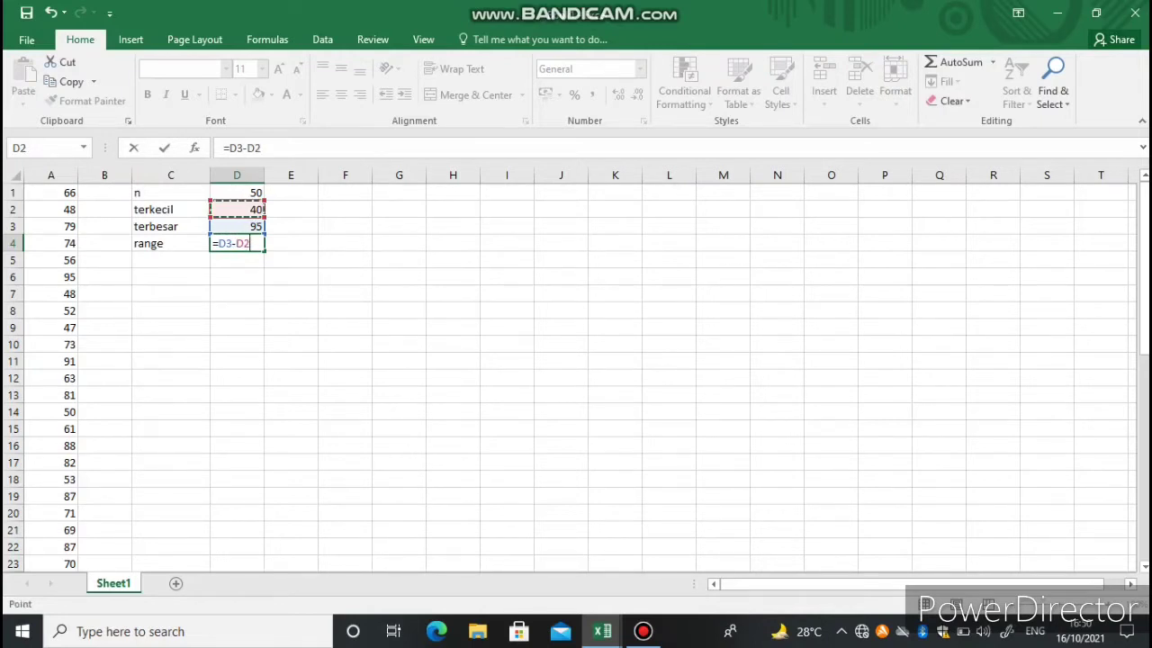
key("Return")
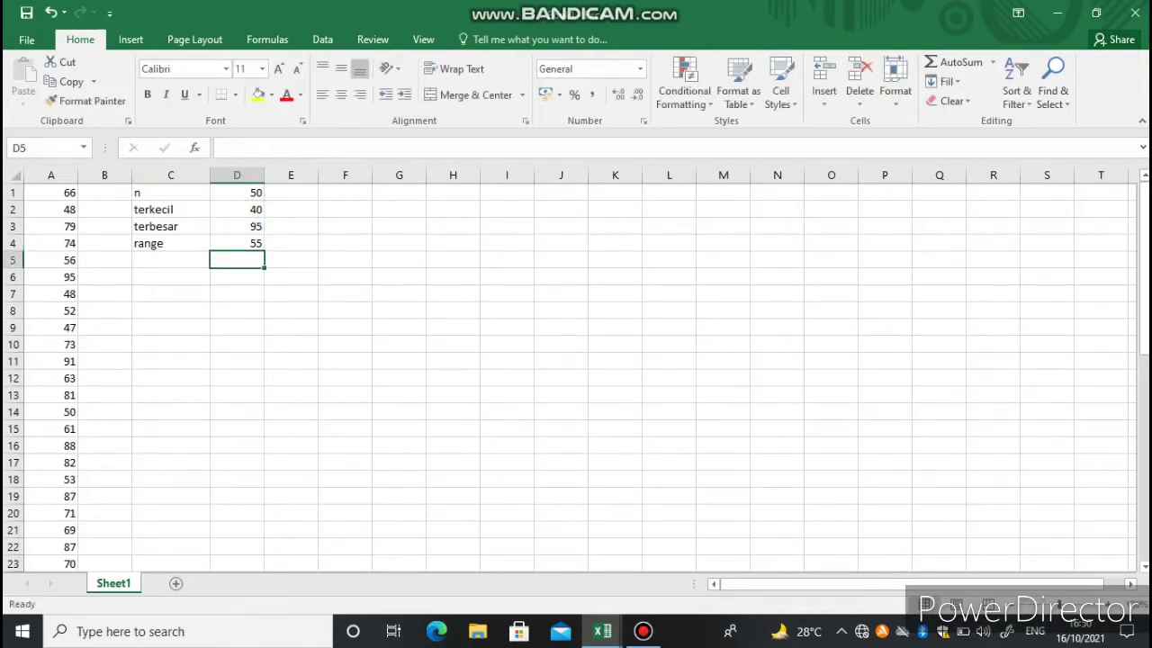
Enter the label "jumlah kelas" in cell C5 for the number of classes.
key("Left")
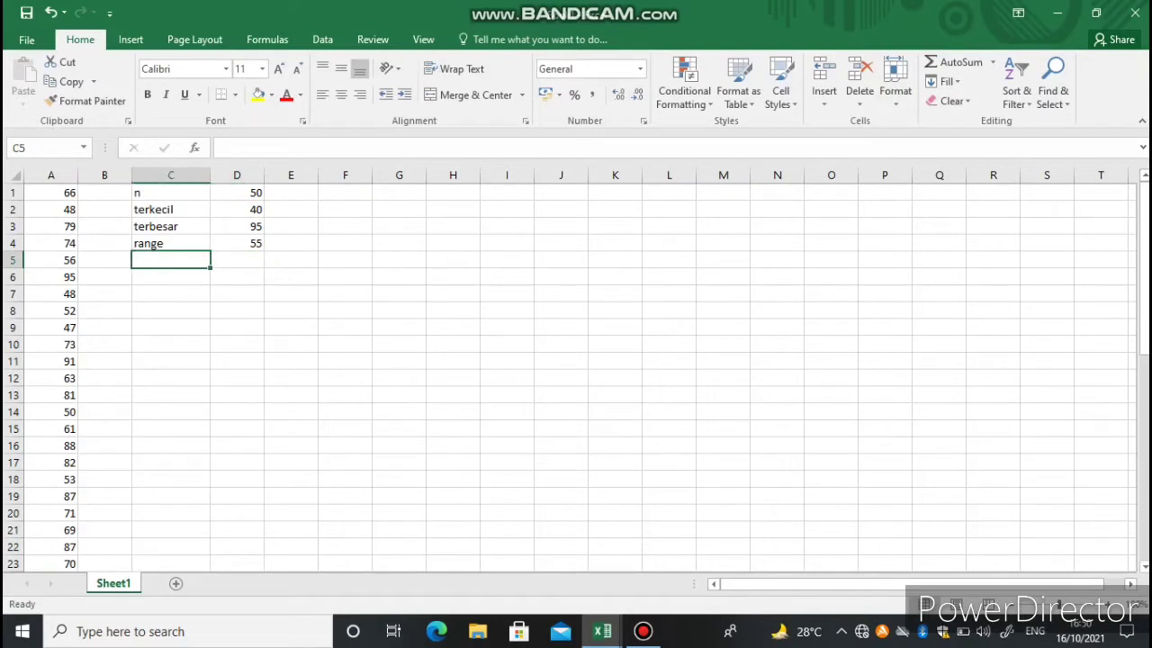
type("jumlah")
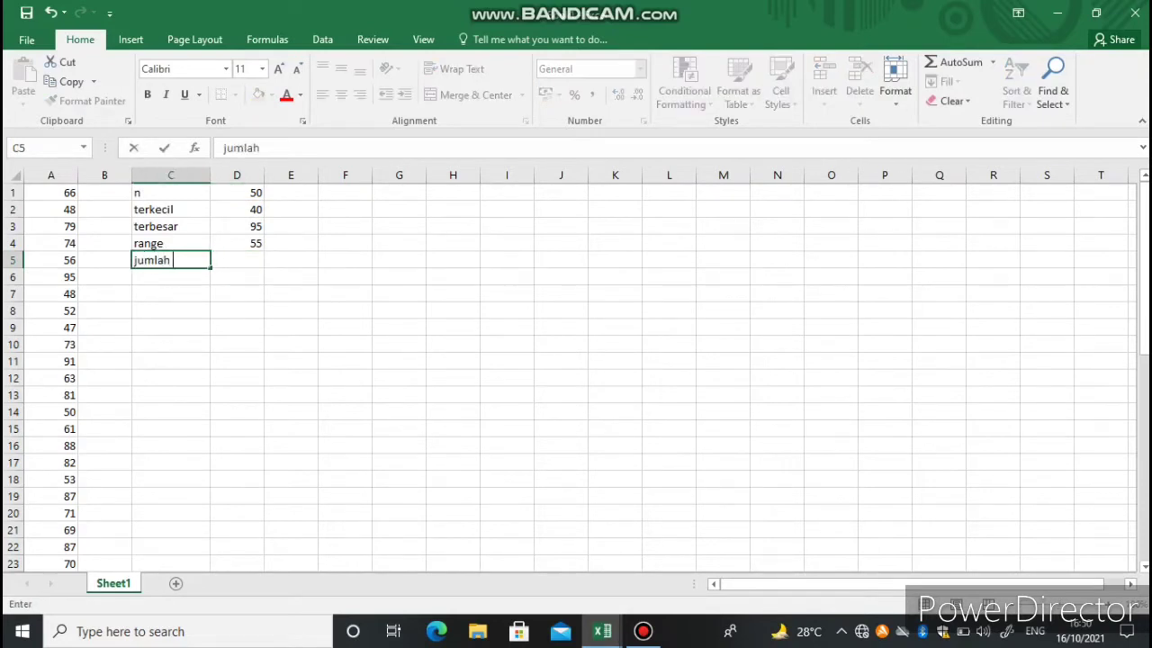
type(" kelas")
key("Right")
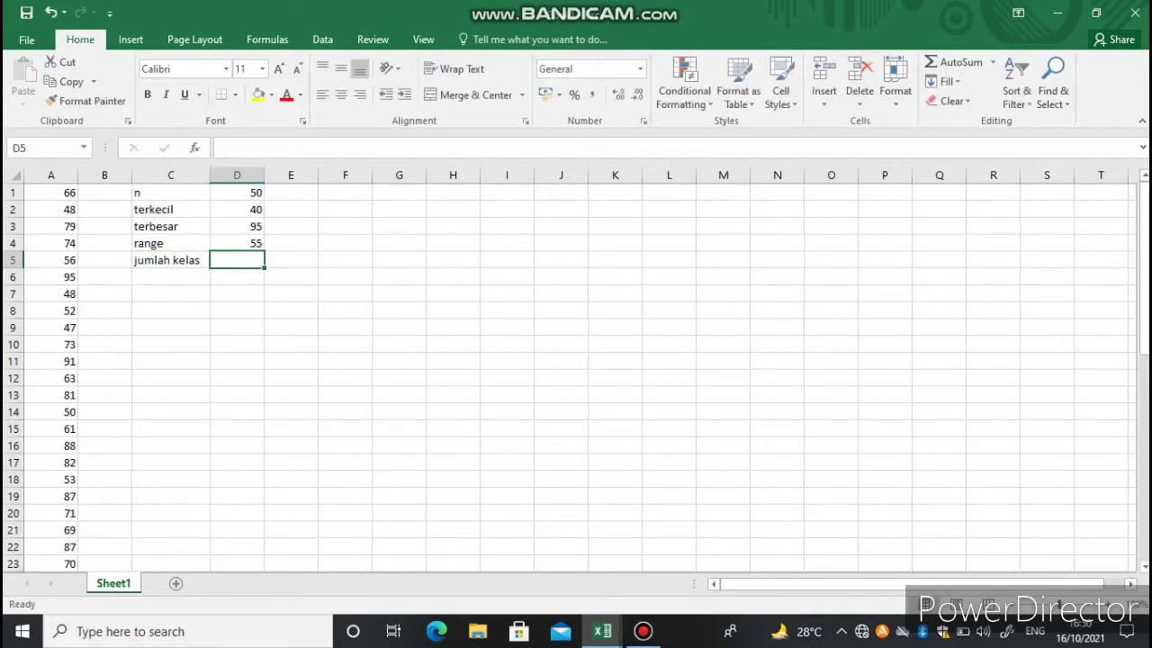
Calculate the number of classes in cell D5 with the formula =1+(3,322* LOG(D1)).
type("=")
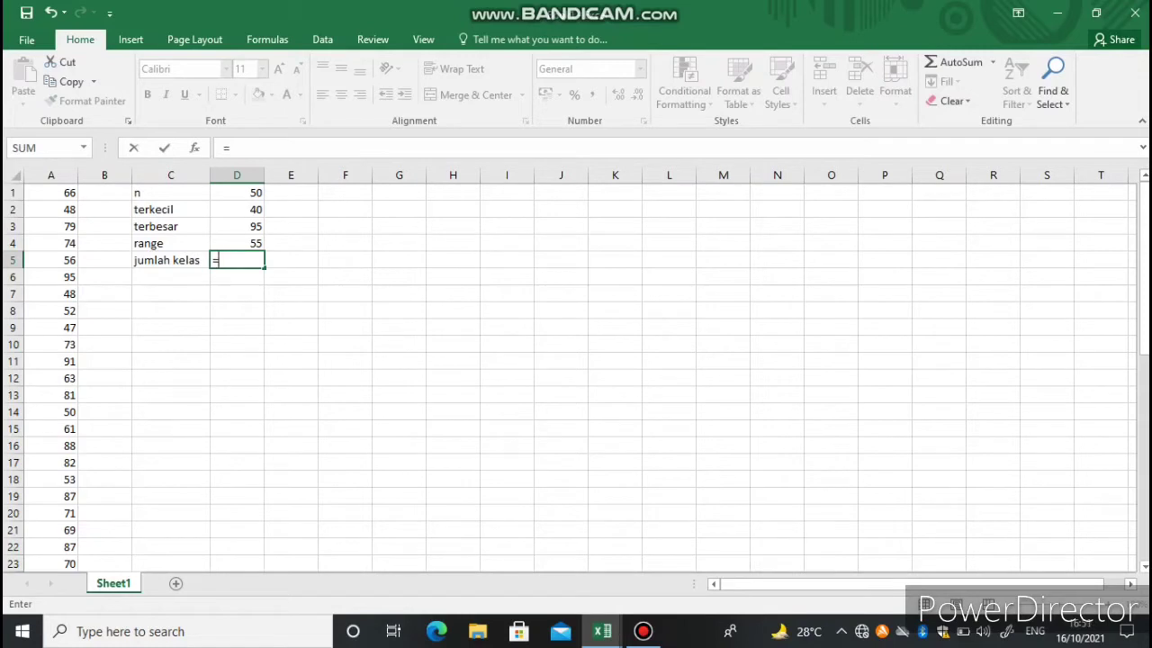
type("1+(3,322*")
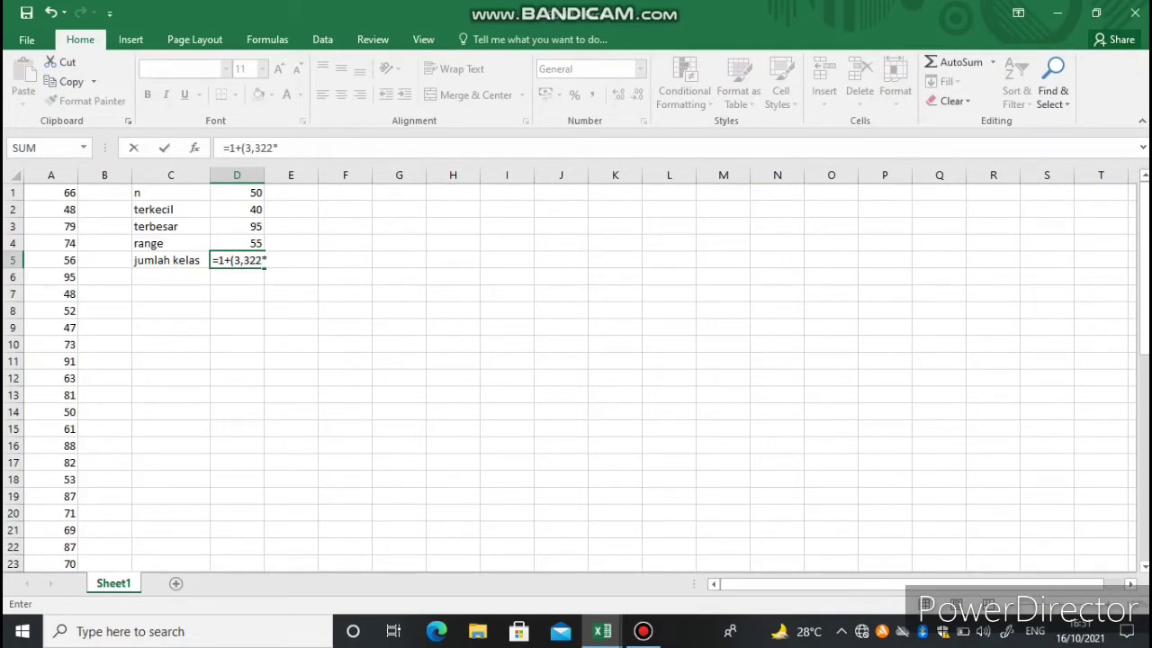
type(" Log")
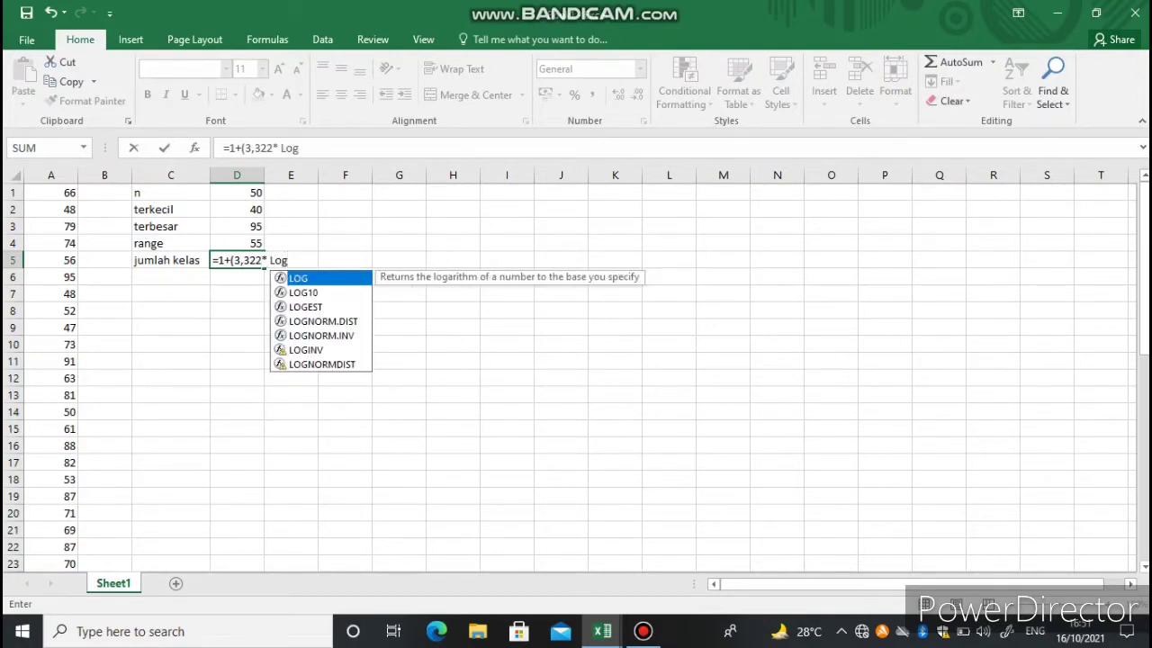
key("Tab")
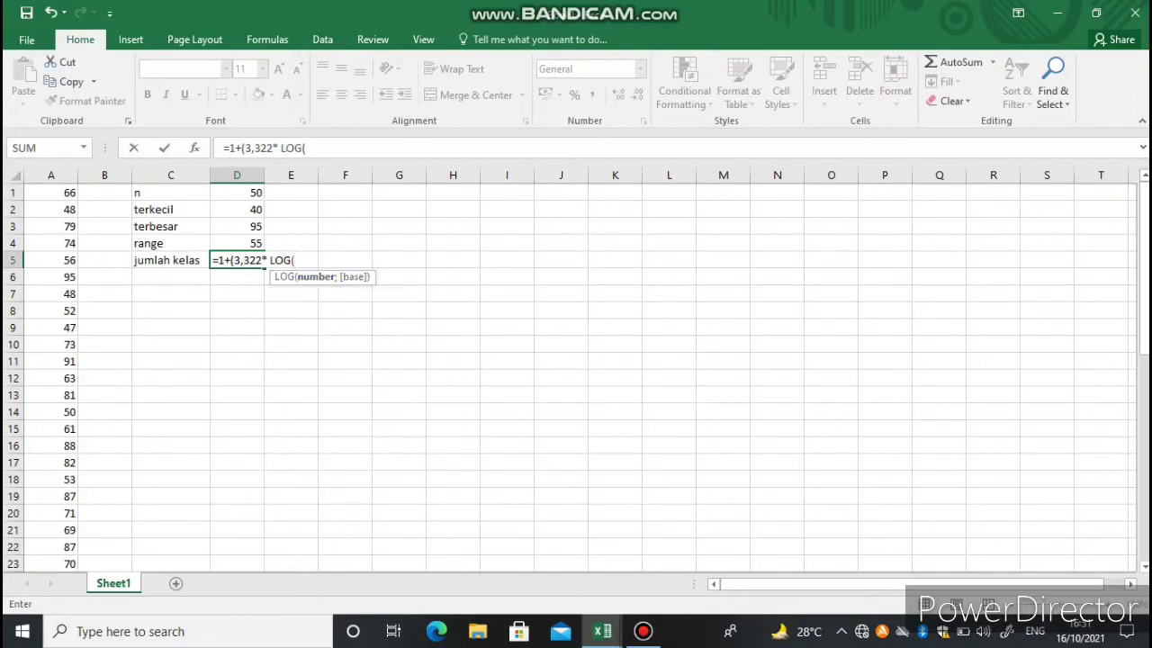
left_click(237, 193)
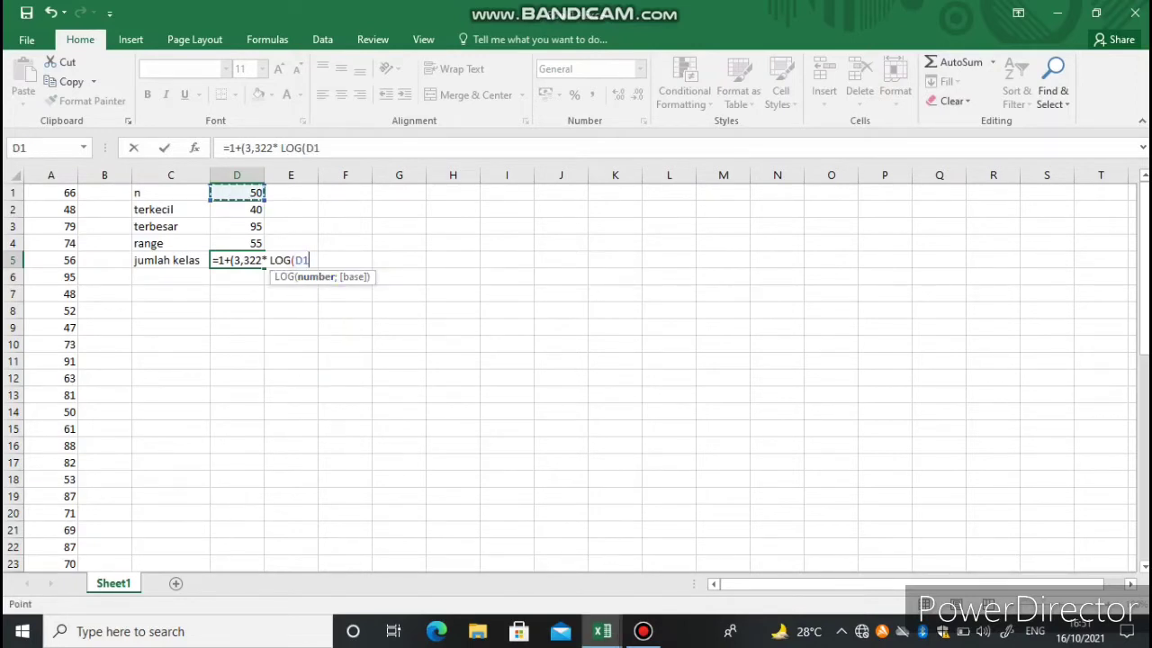
type("))")
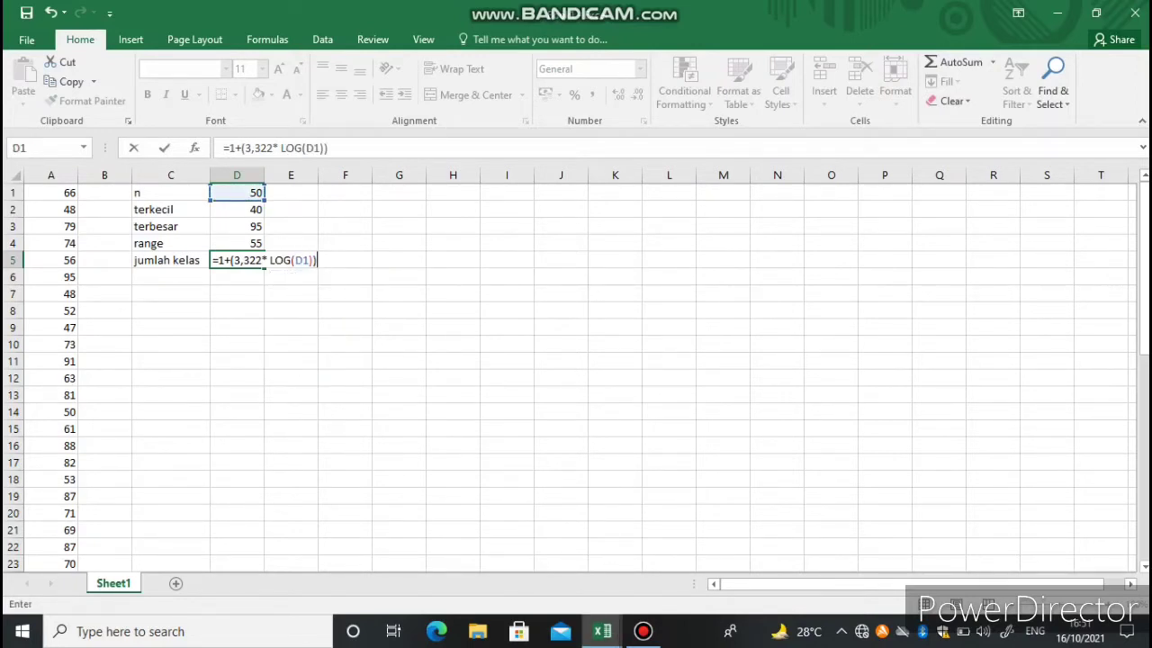
key("Return")
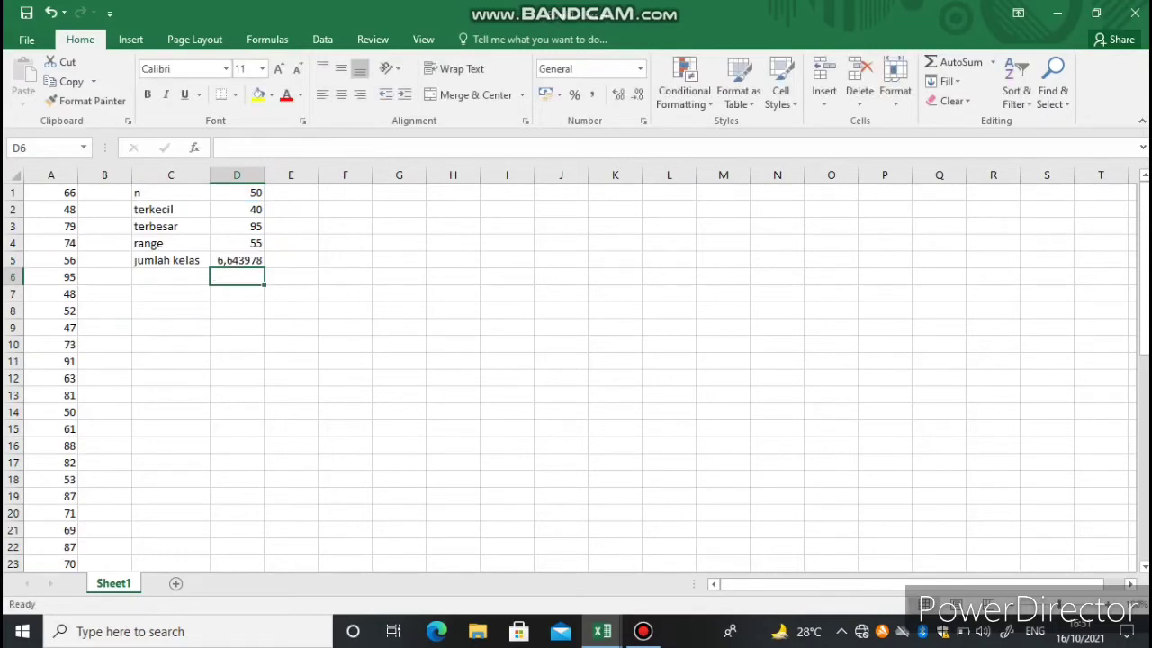
left_click(170, 277)
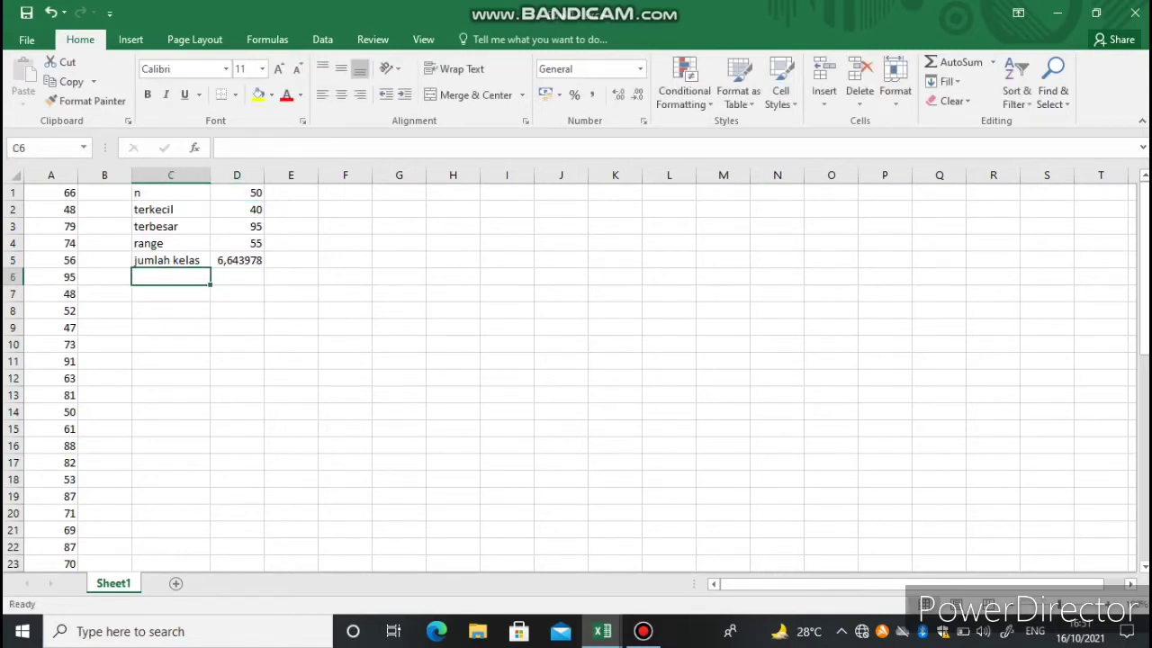
Label cell C6 "panjang kelas" and calculate the class length in cell D6 with the formula =D4/D5.
type("panjan")
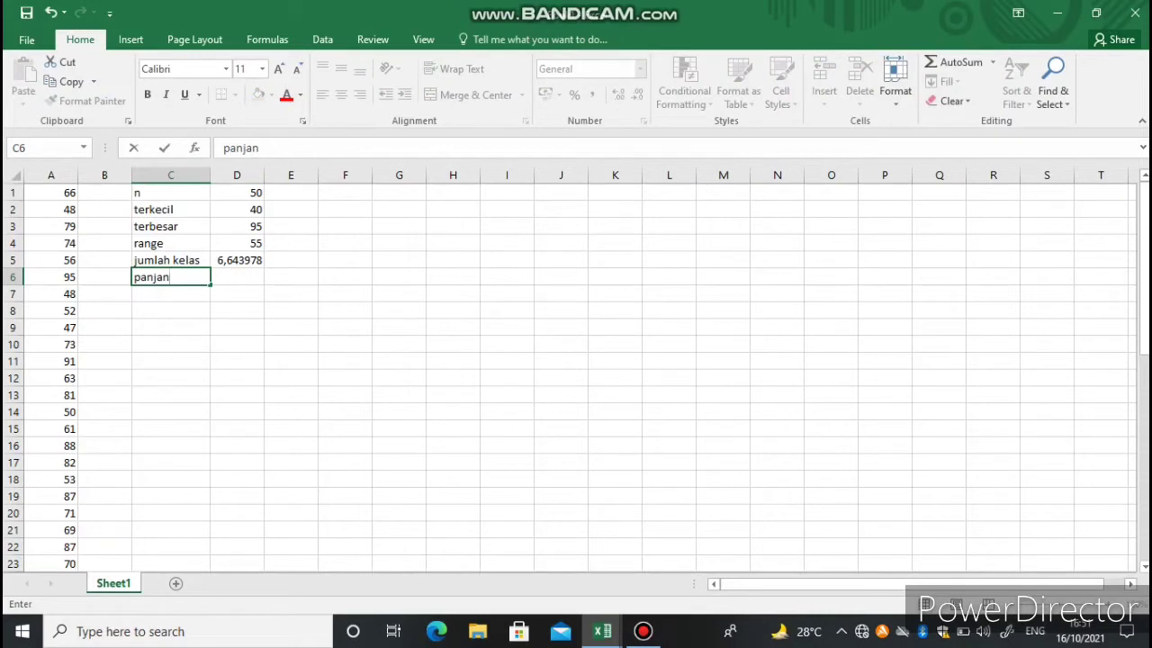
type("g kelas")
left_click(236, 277)
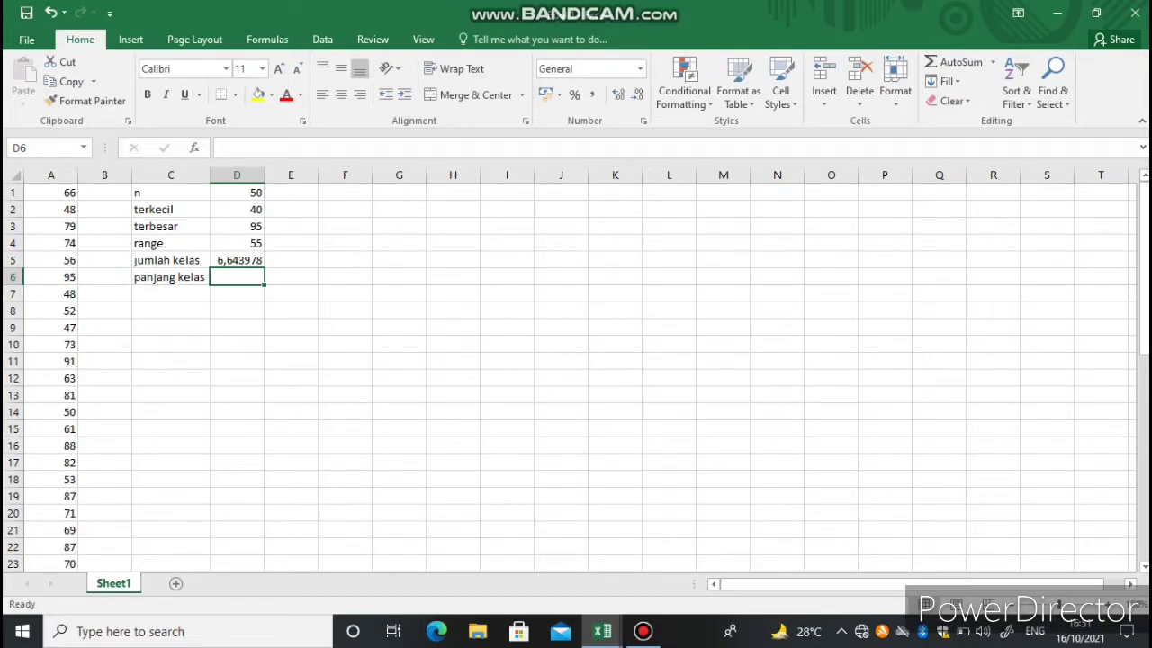
type("=")
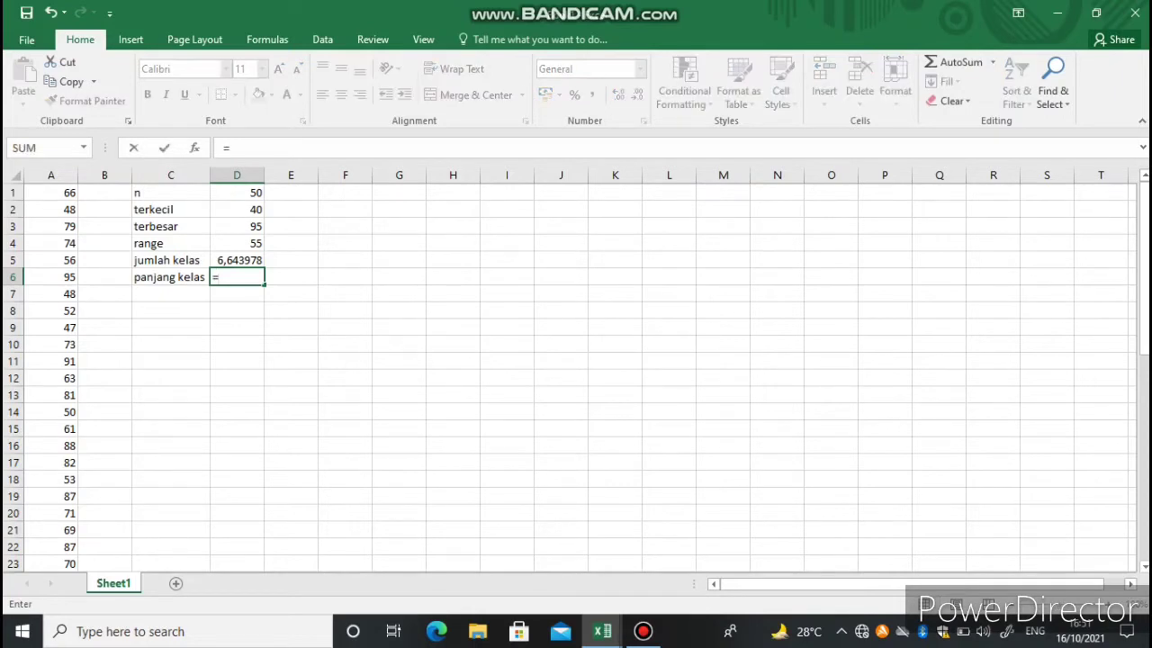
left_click(237, 243)
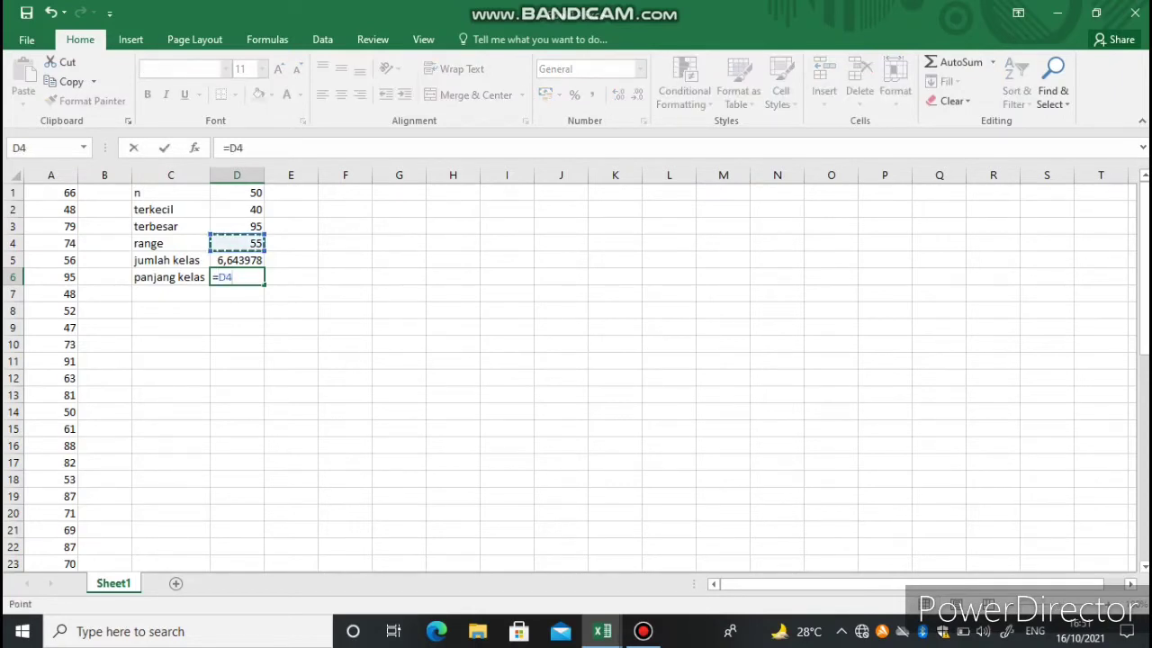
type("/")
left_click(237, 260)
key("Return")
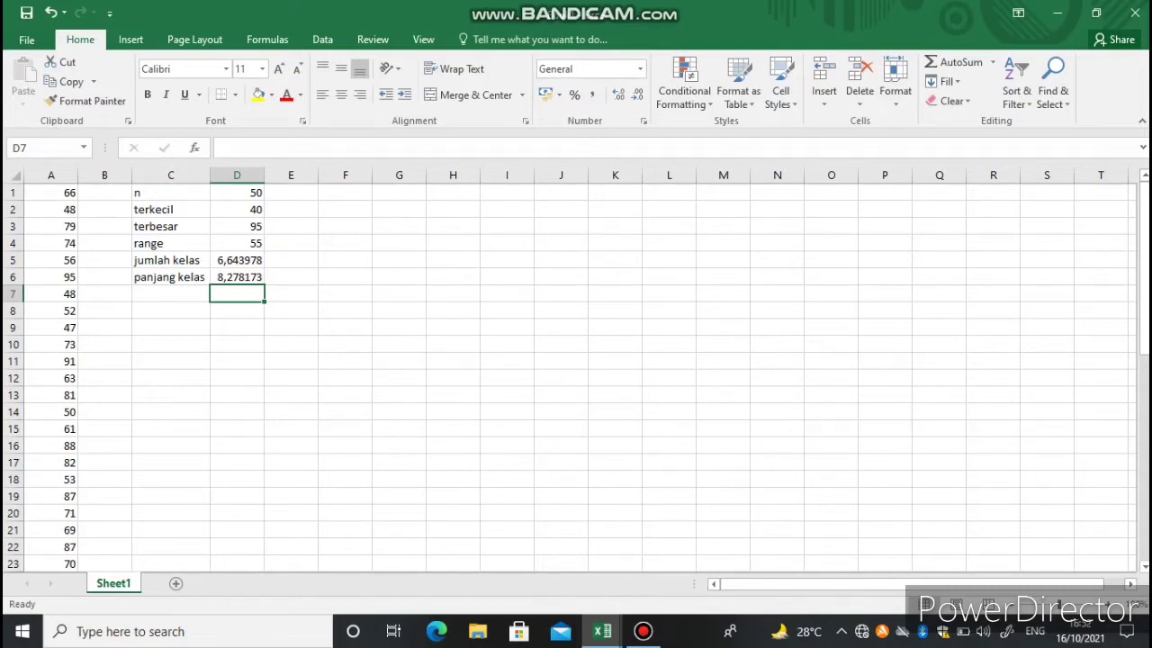
Enter the rounded number of classes, 7, in cell E5 and the rounded class length, 8, in cell E6.
left_click(290, 260)
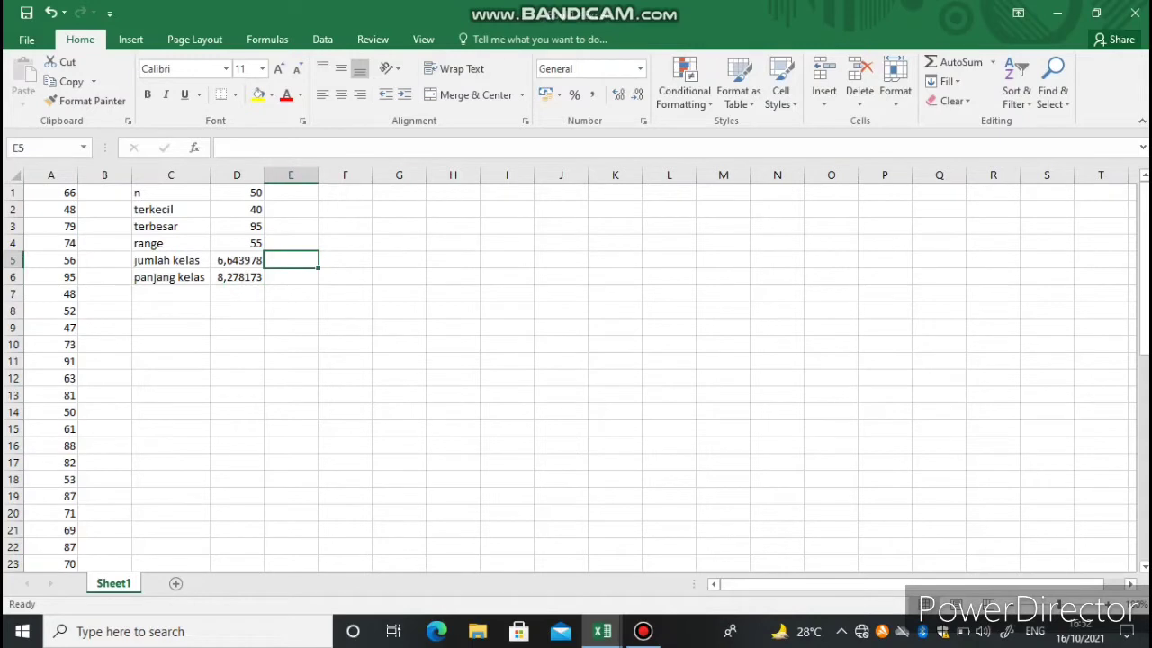
type("7")
key("Return")
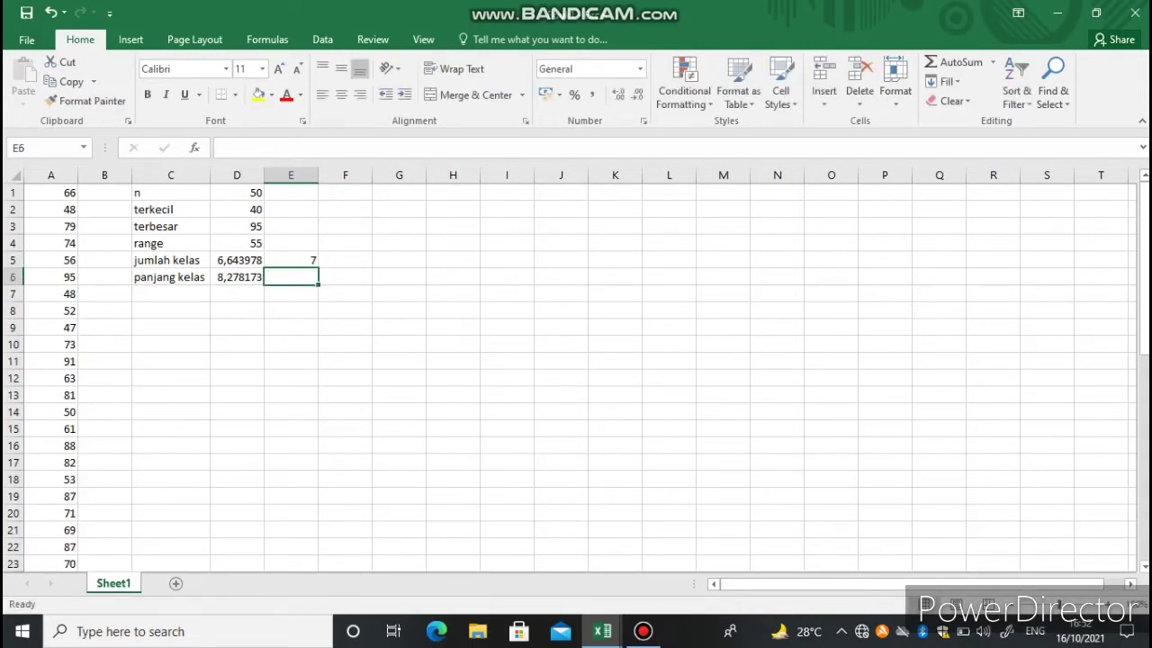
type("8")
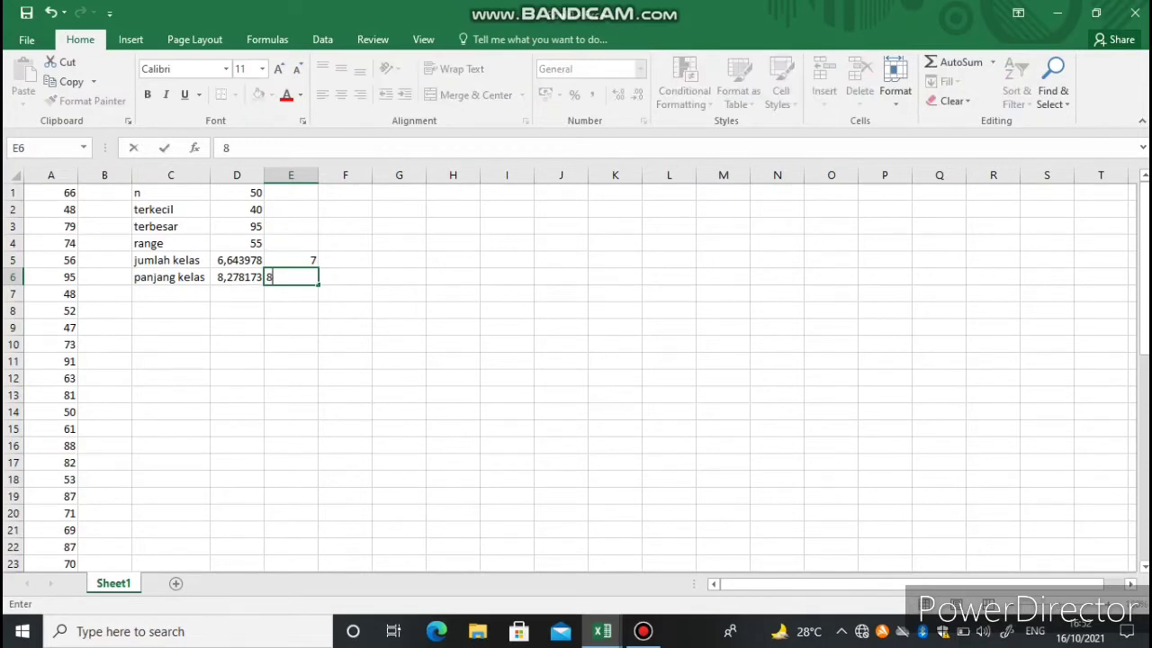
left_click(399, 295)
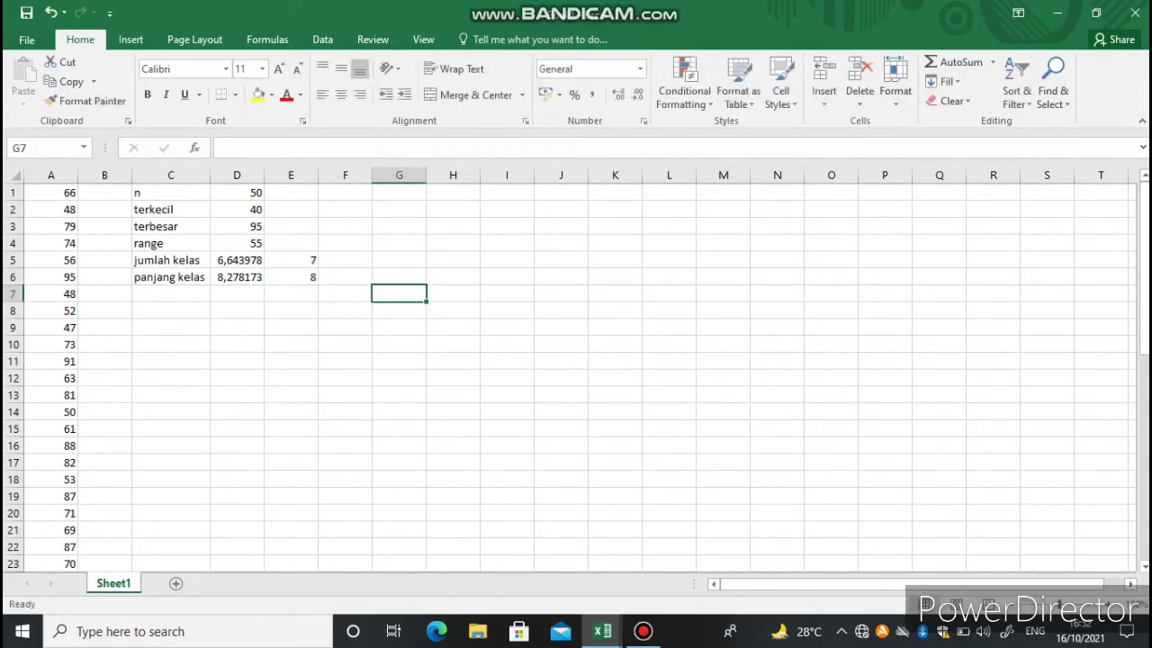
Enter the heading "interval" in cell G1 for the class limits.
left_click(399, 193)
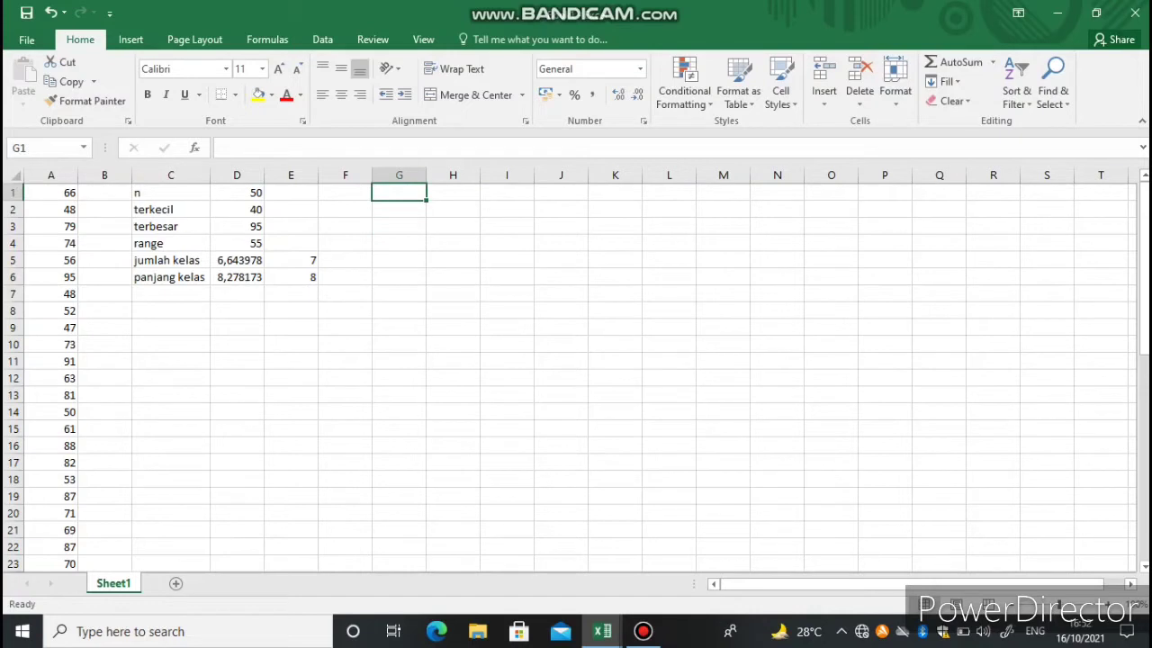
type("interc")
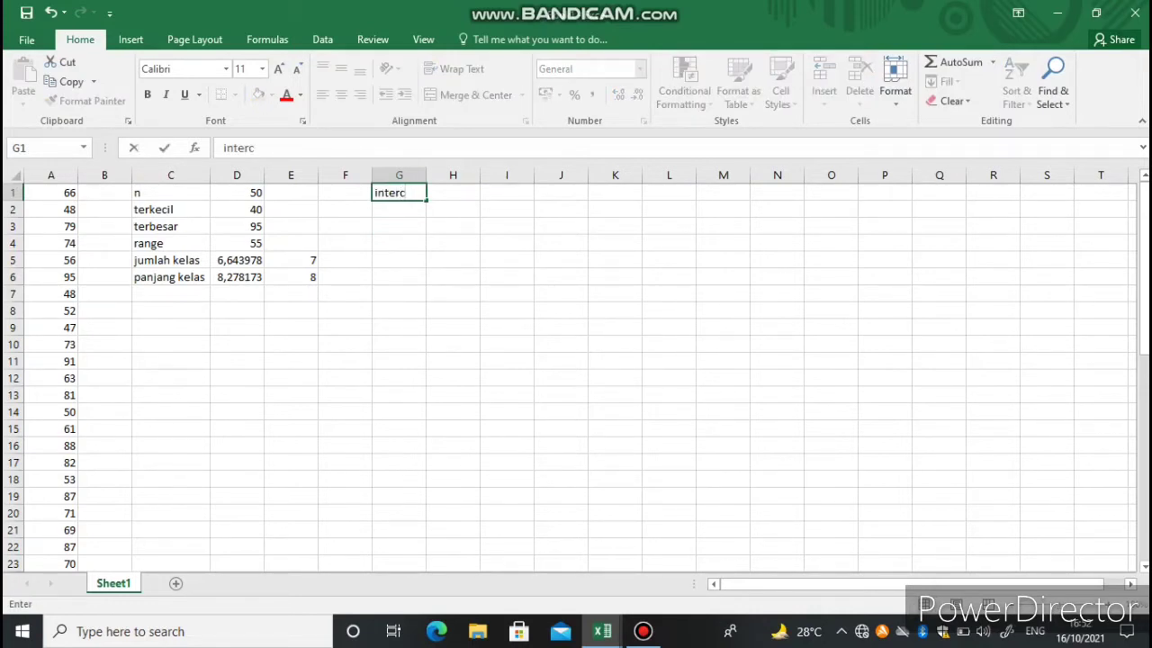
key("BackSpace")
type("val")
key("Return")
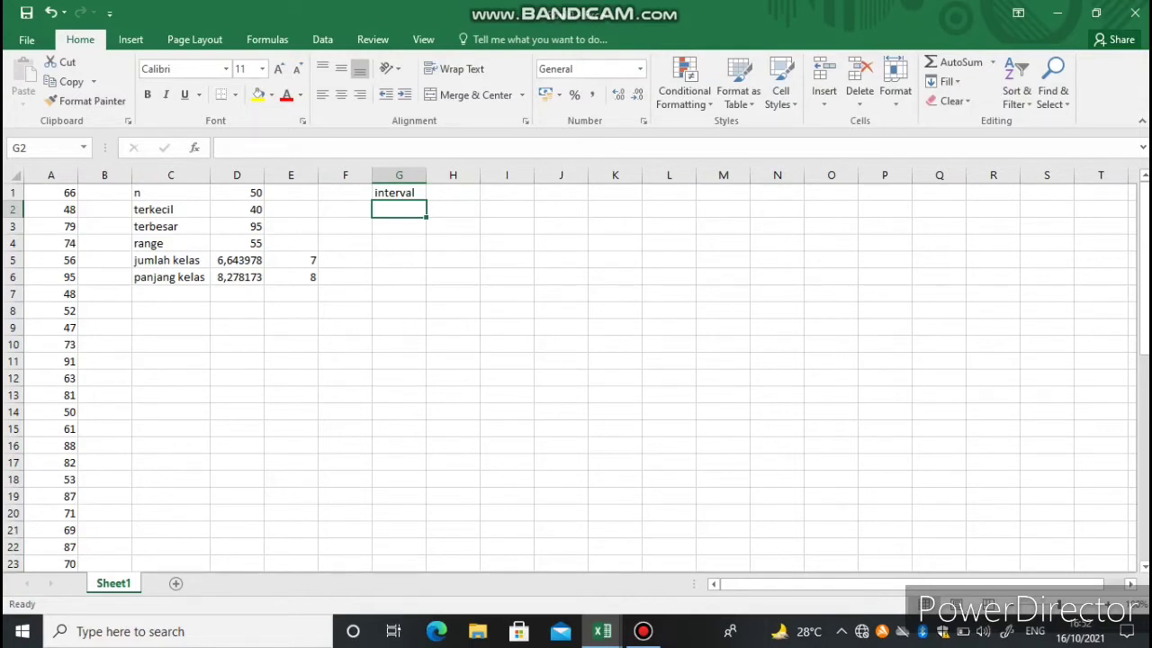
Enter the smallest value, 40, in cell G2 as the first class's lower limit.
left_click(237, 210)
left_click(398, 209)
type("40")
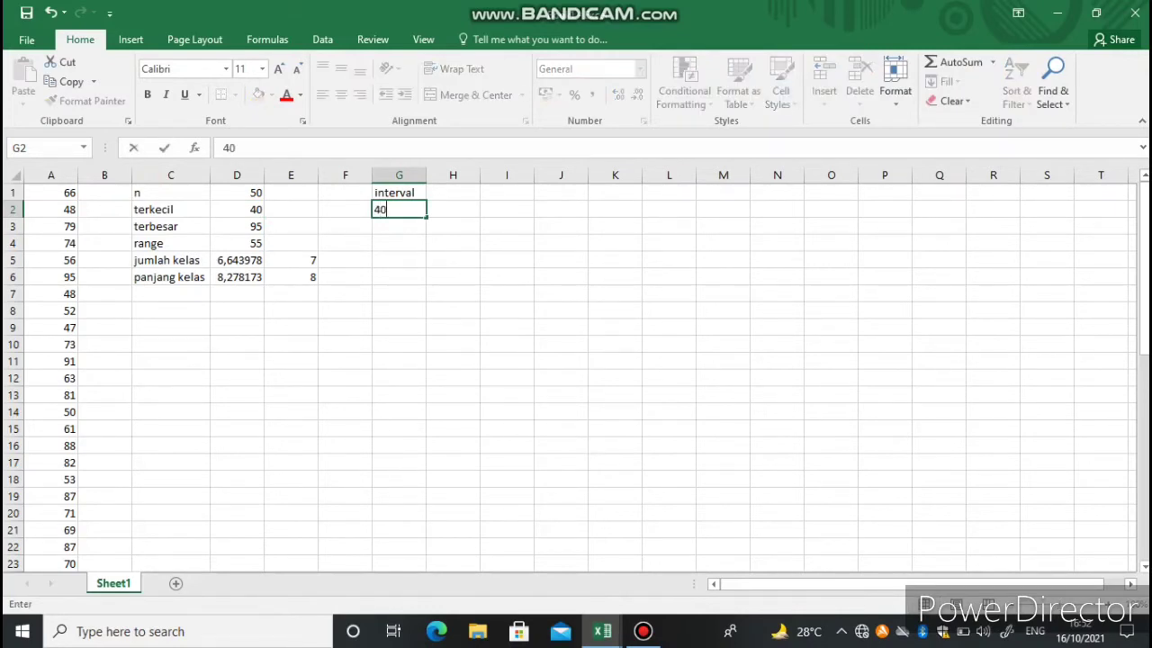
key("Tab")
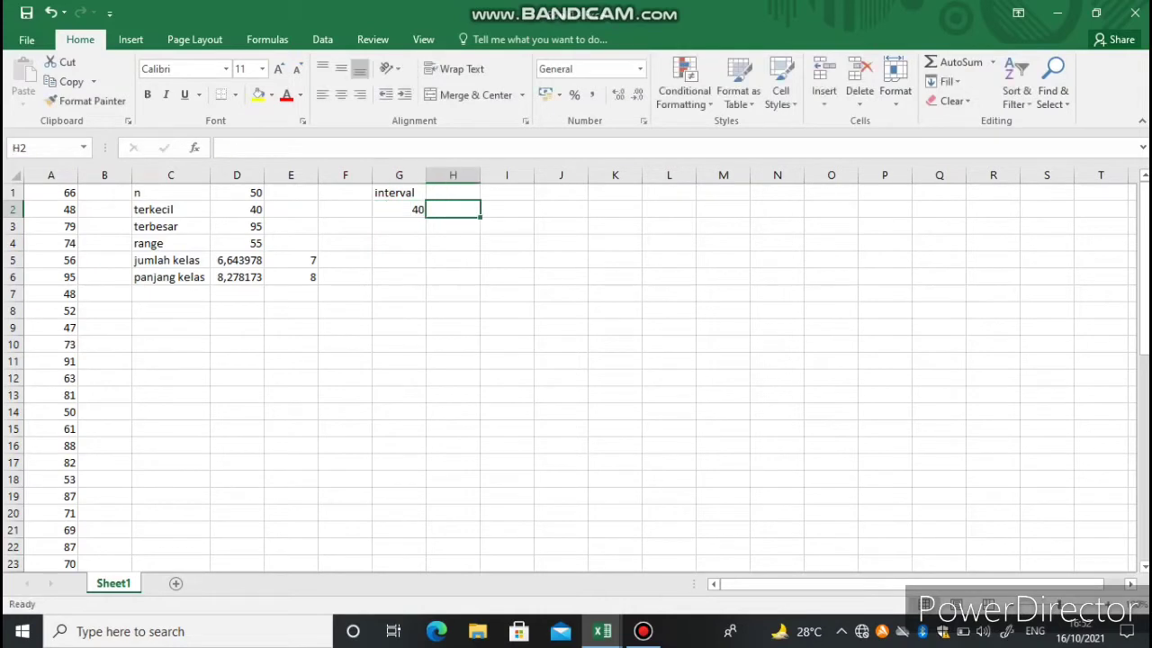
Calculate the first class's upper limit in cell H2 with the formula =G2+E6-1.
left_click(399, 209)
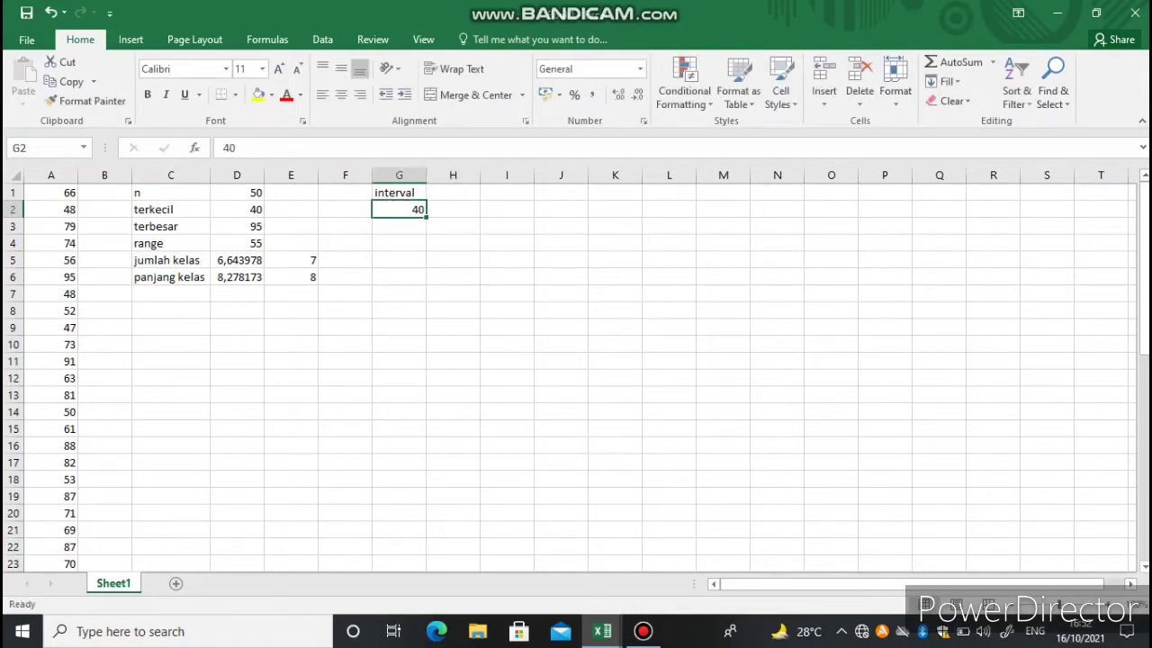
left_click(291, 277)
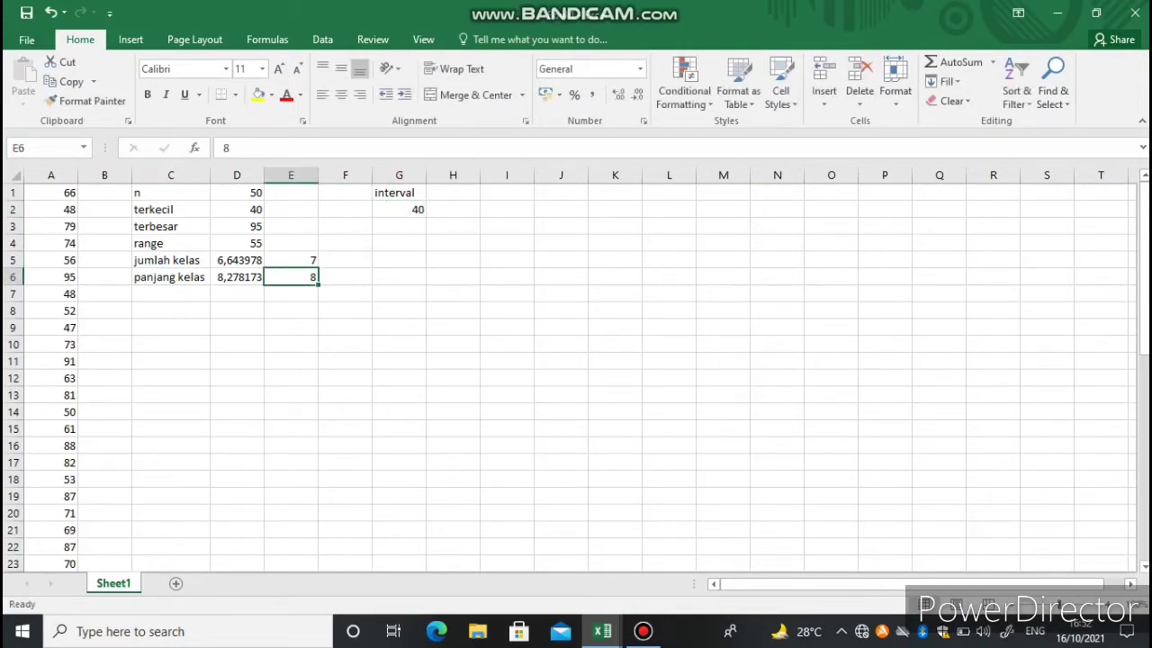
left_click(453, 209)
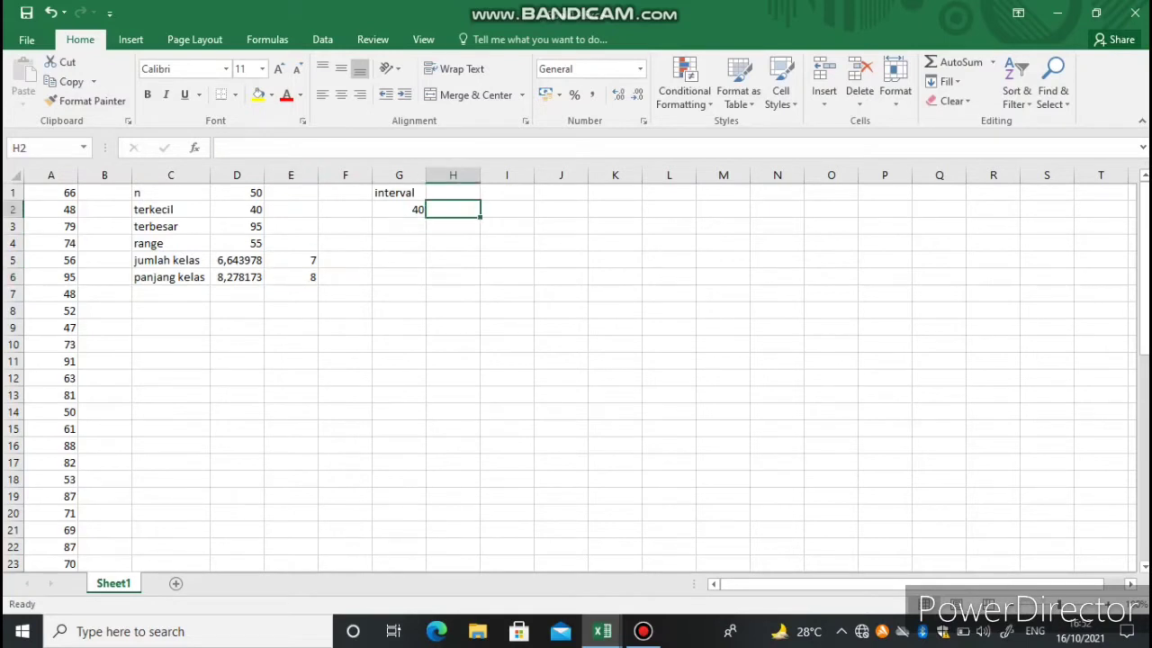
type("=")
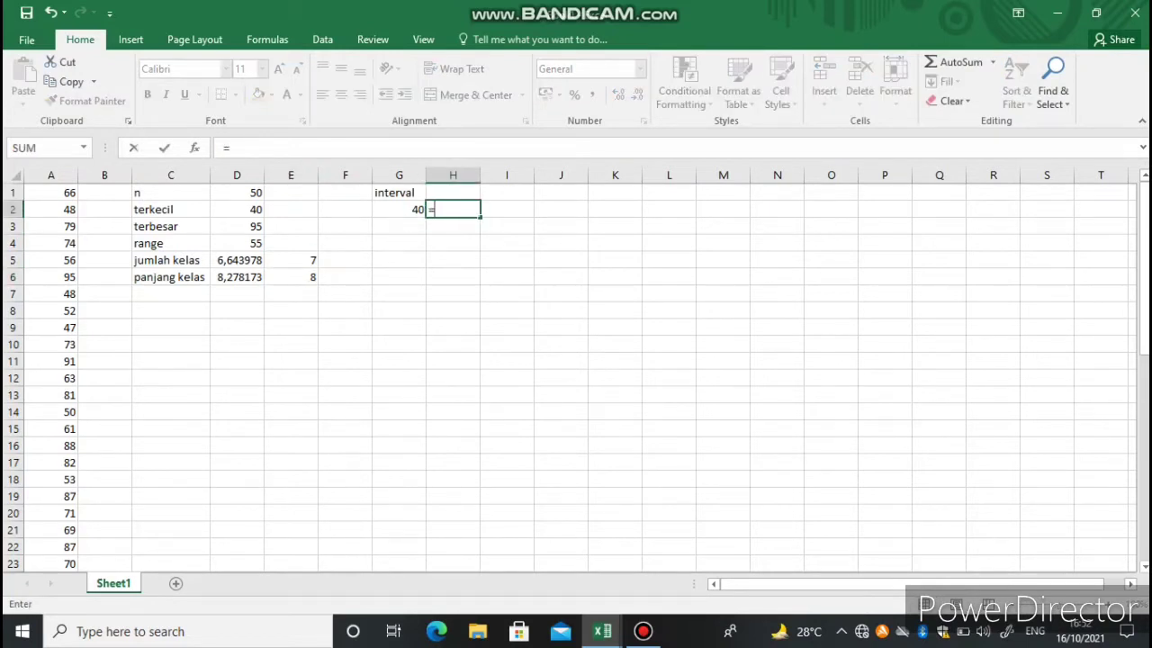
left_click(398, 209)
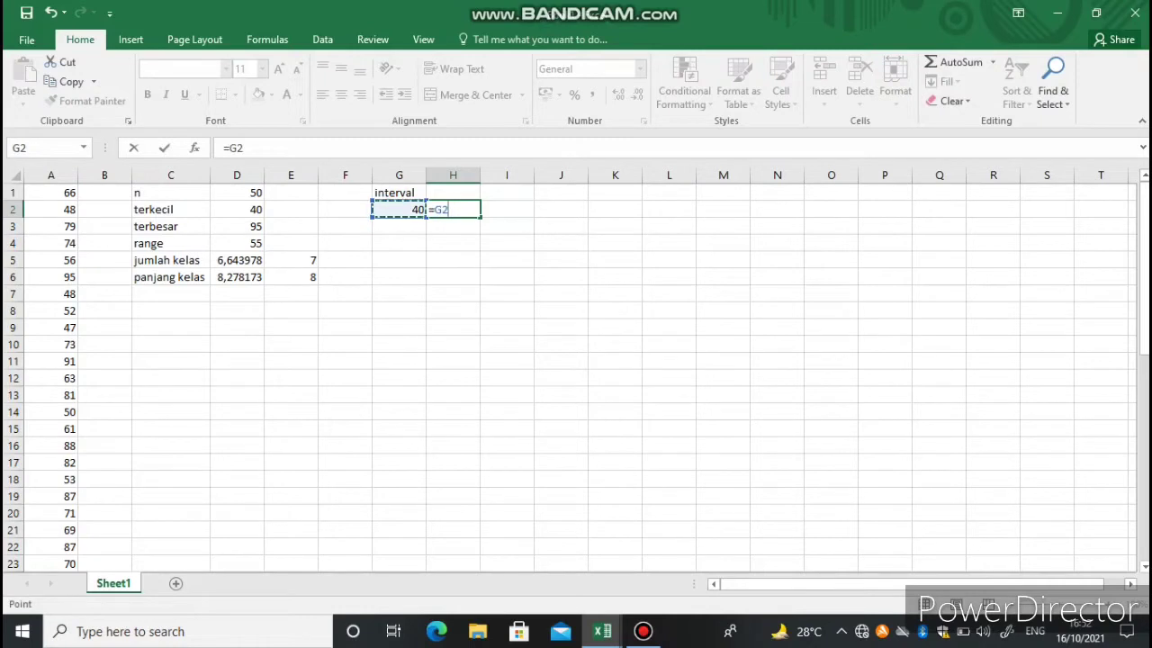
type("+")
left_click(291, 277)
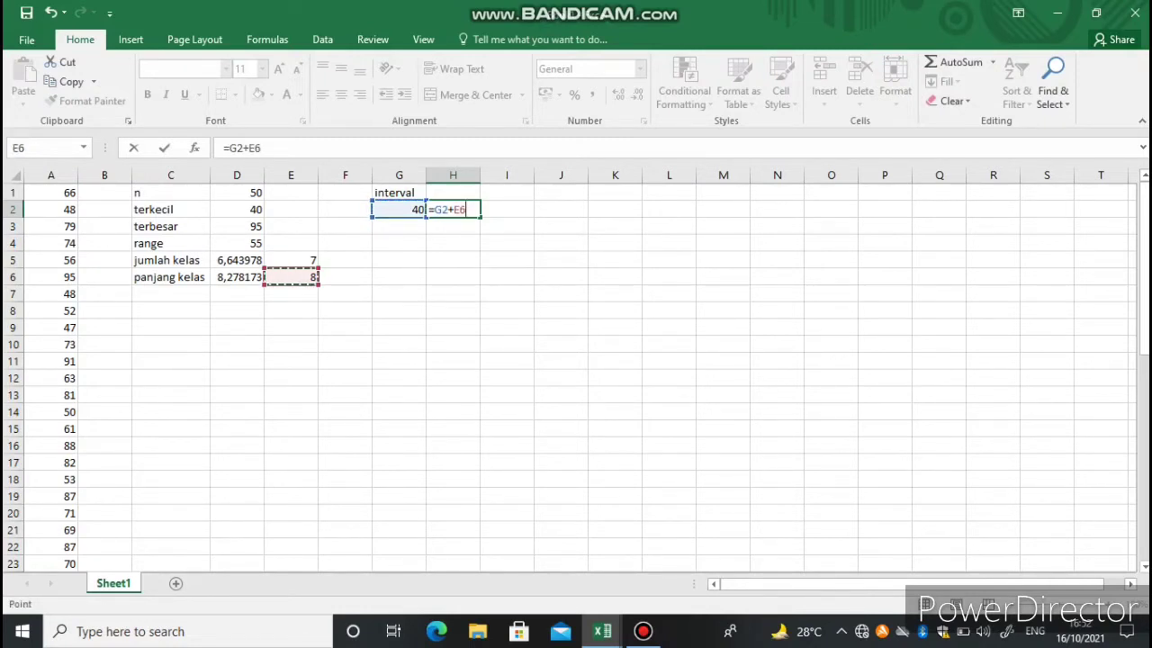
type("_")
key("BackSpace")
type("-1")
key("Return")
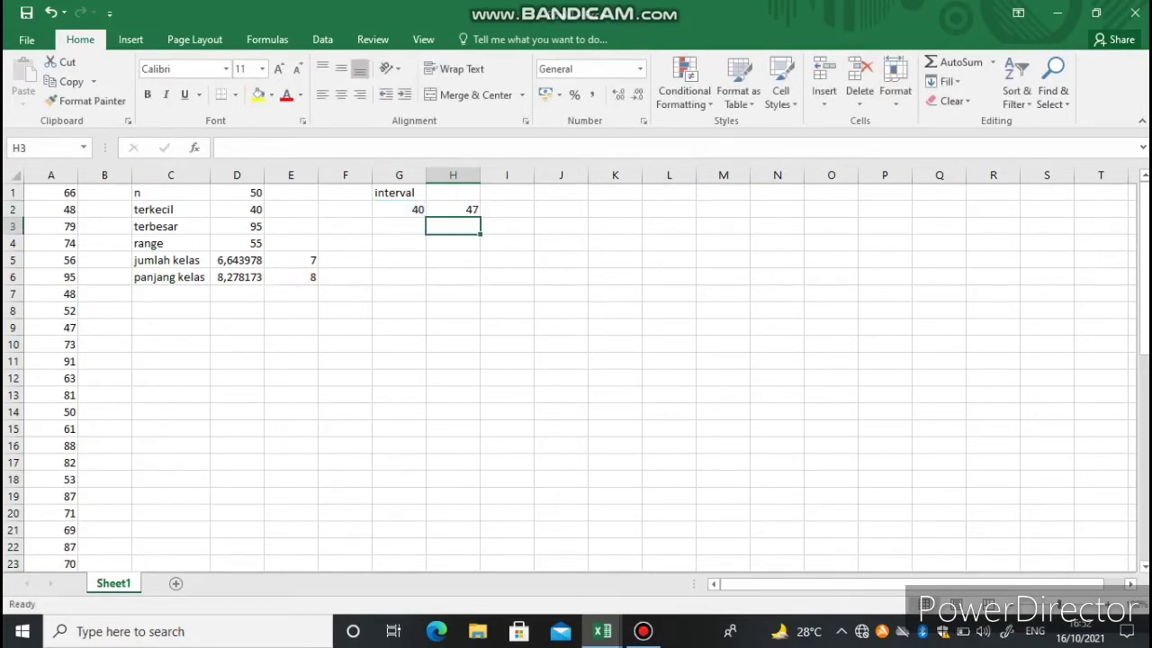
Calculate the second class's lower limit in cell G3 with the formula =H2+1.
left_click(398, 226)
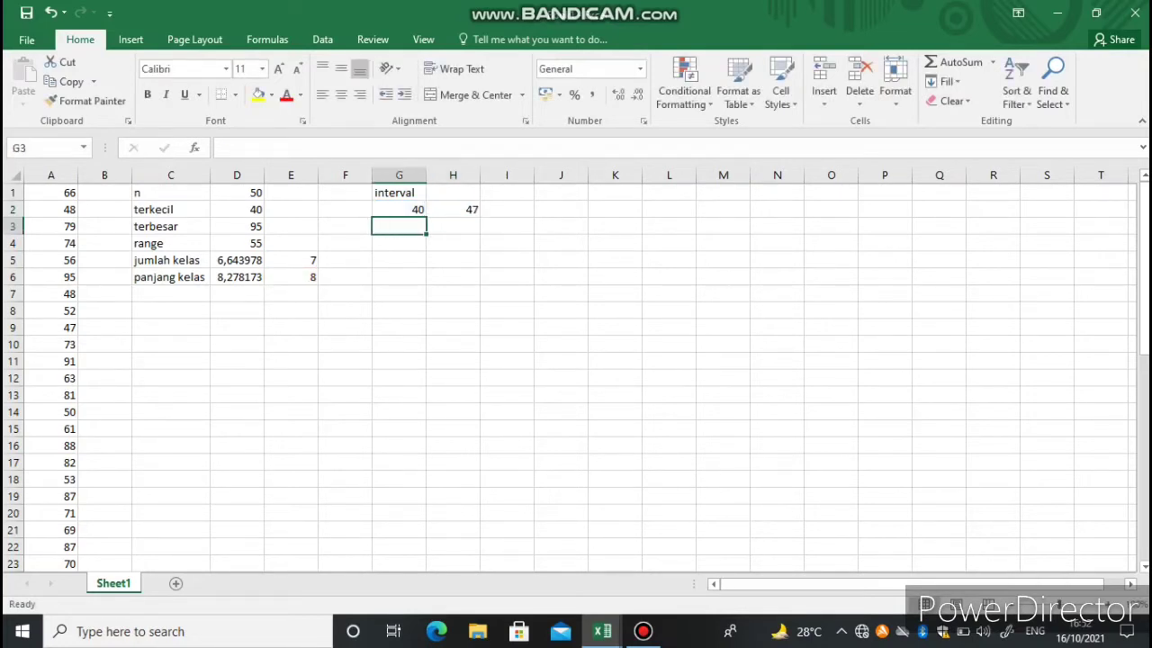
type("=")
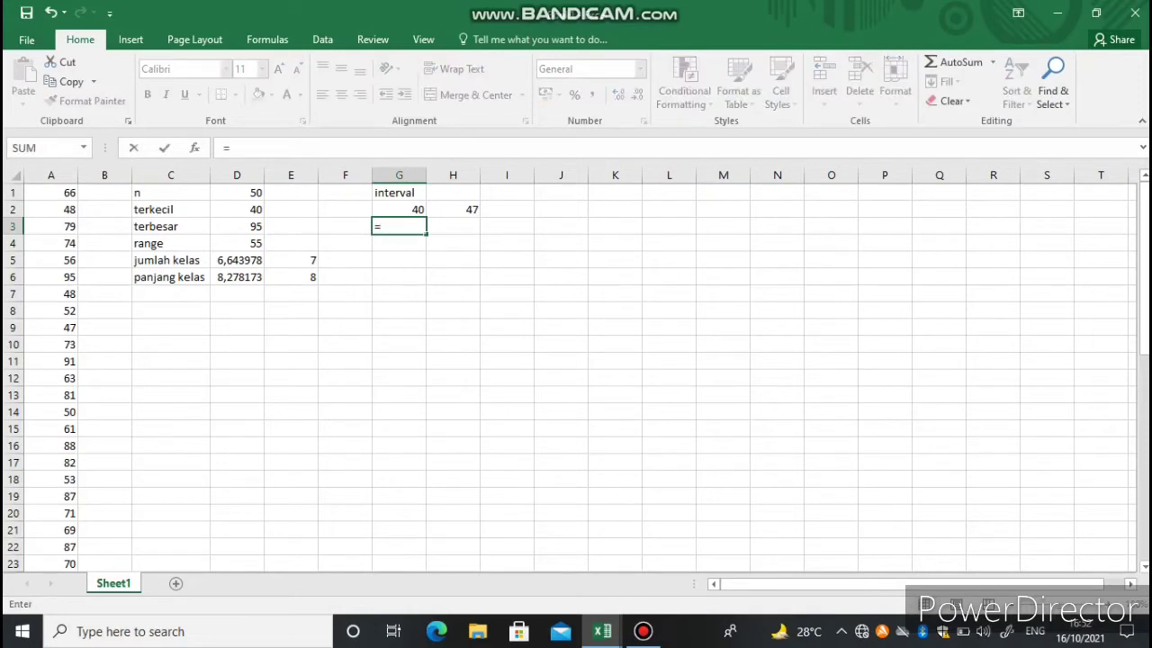
key("Up")
key("Right")
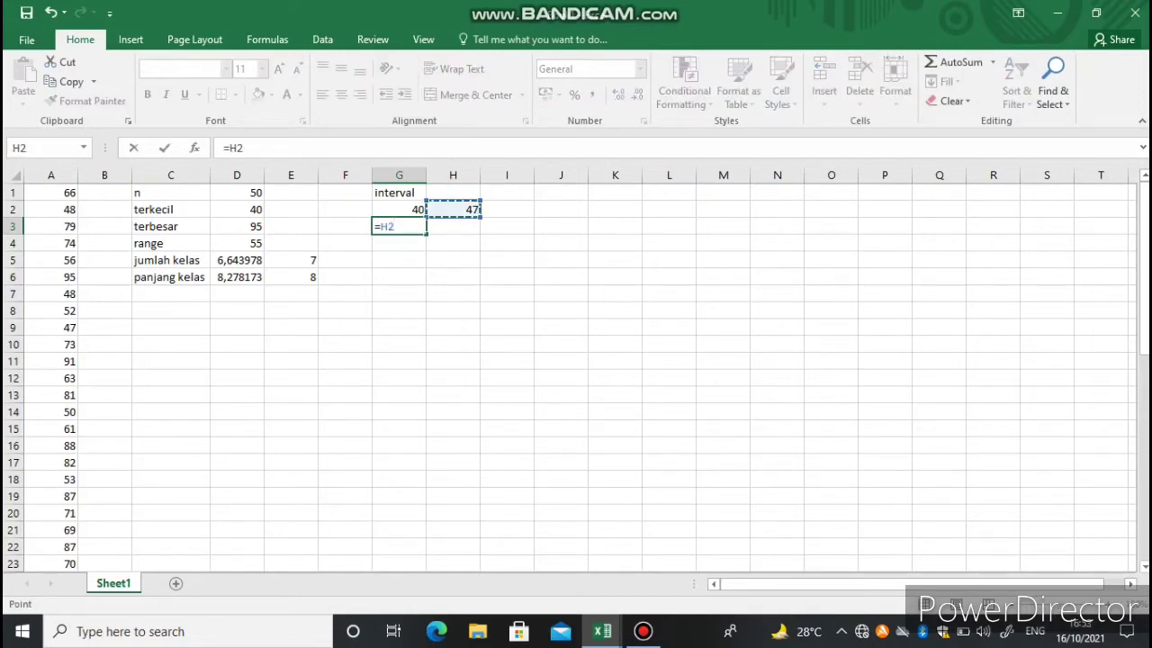
type("+1")
key("Return")
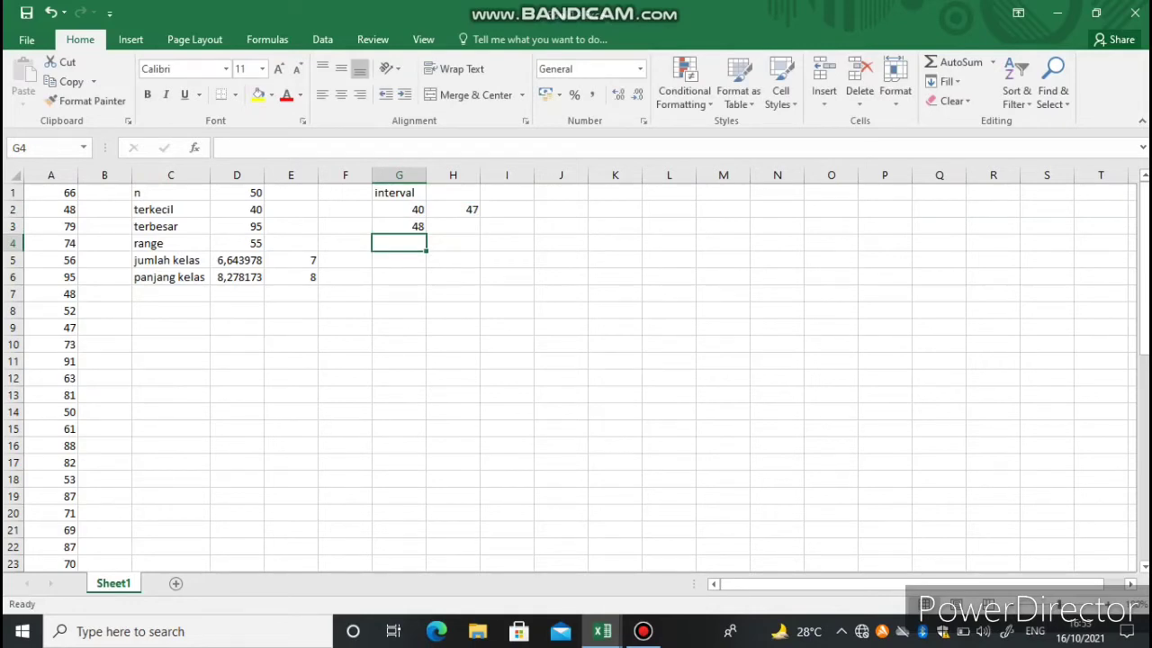
Fill the lower and upper class limits in columns G and H down to row 8, keeping the class length at 8 for all seven classes.
key("Up")
key("Up")
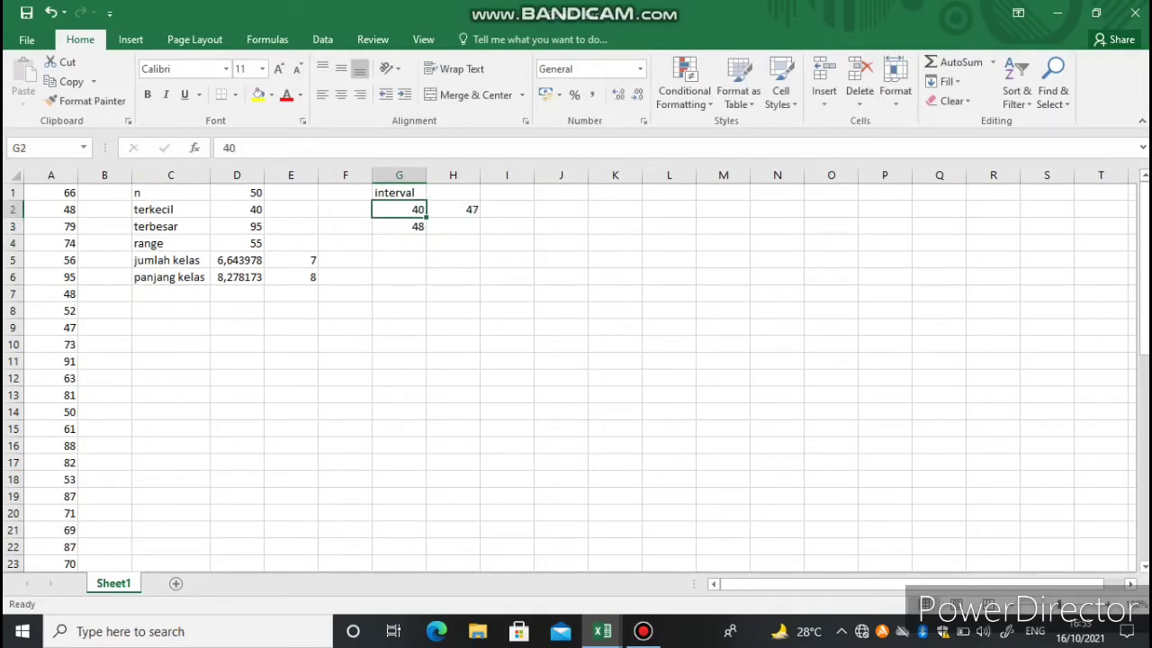
left_click(453, 210)
left_click(291, 278)
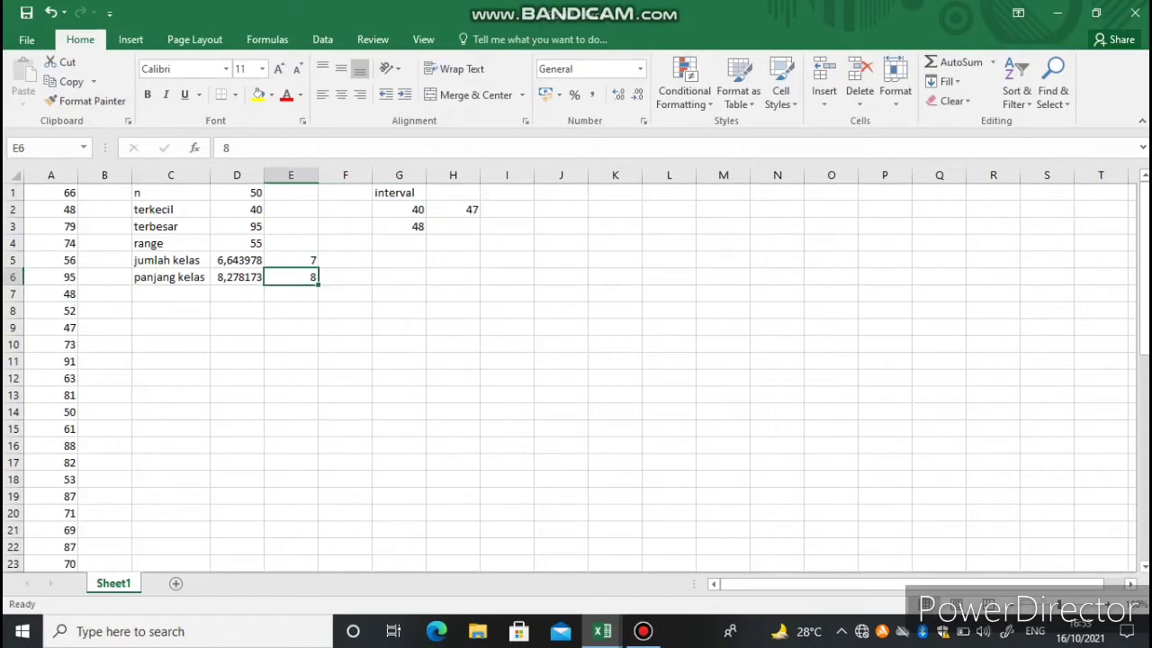
left_click(400, 225)
left_click(454, 210)
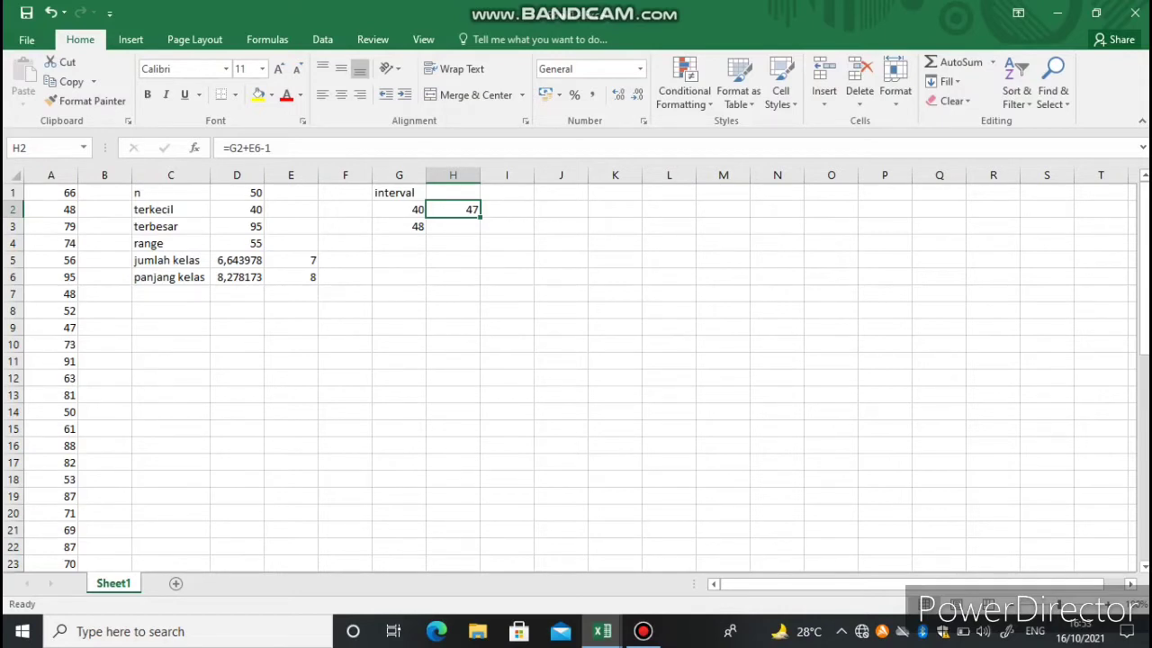
left_click(290, 261)
left_click(459, 210)
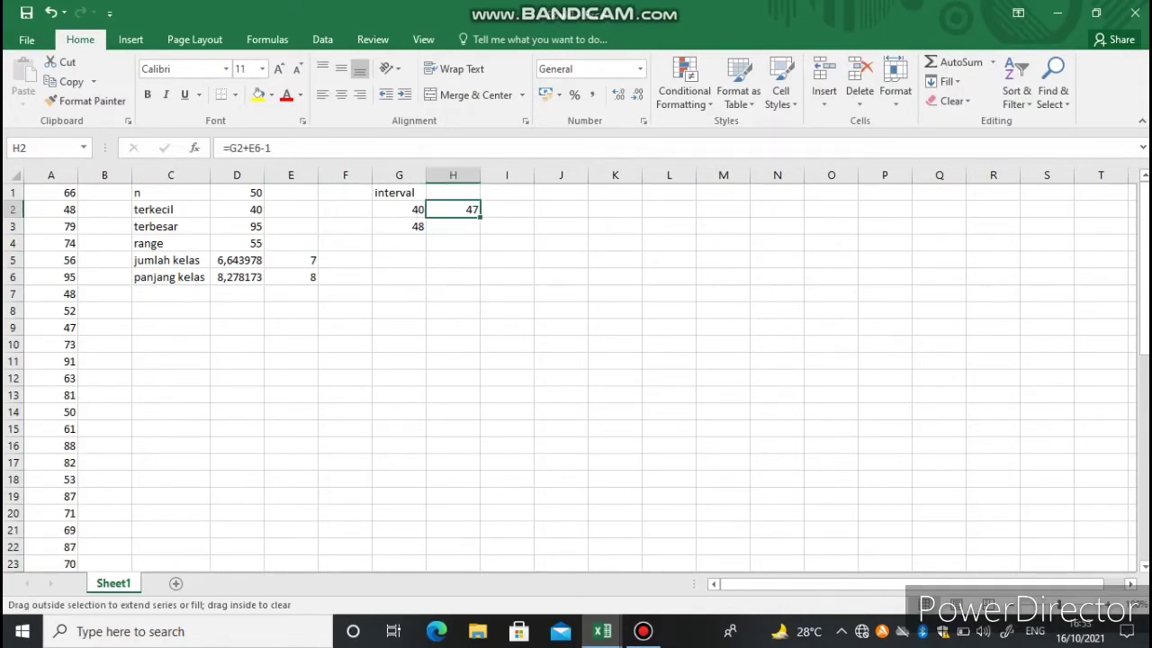
left_click_drag(480, 218, 481, 318)
left_click(452, 327)
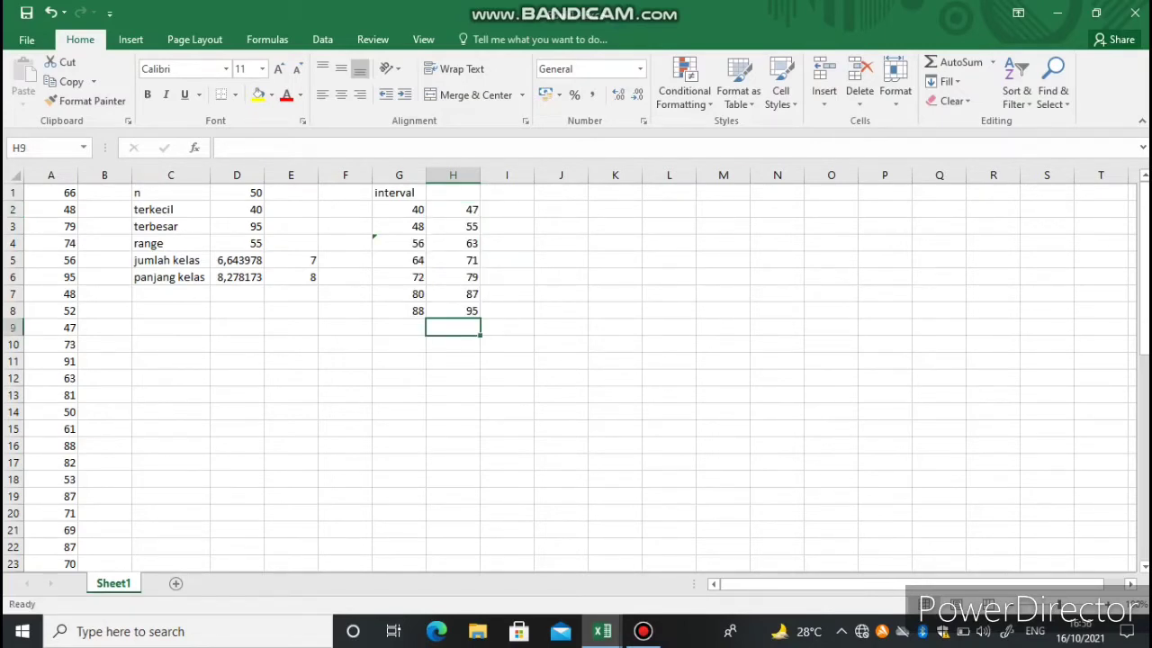
Enter the heading "interval" in cell J1 for a second interval column.
left_click(561, 193)
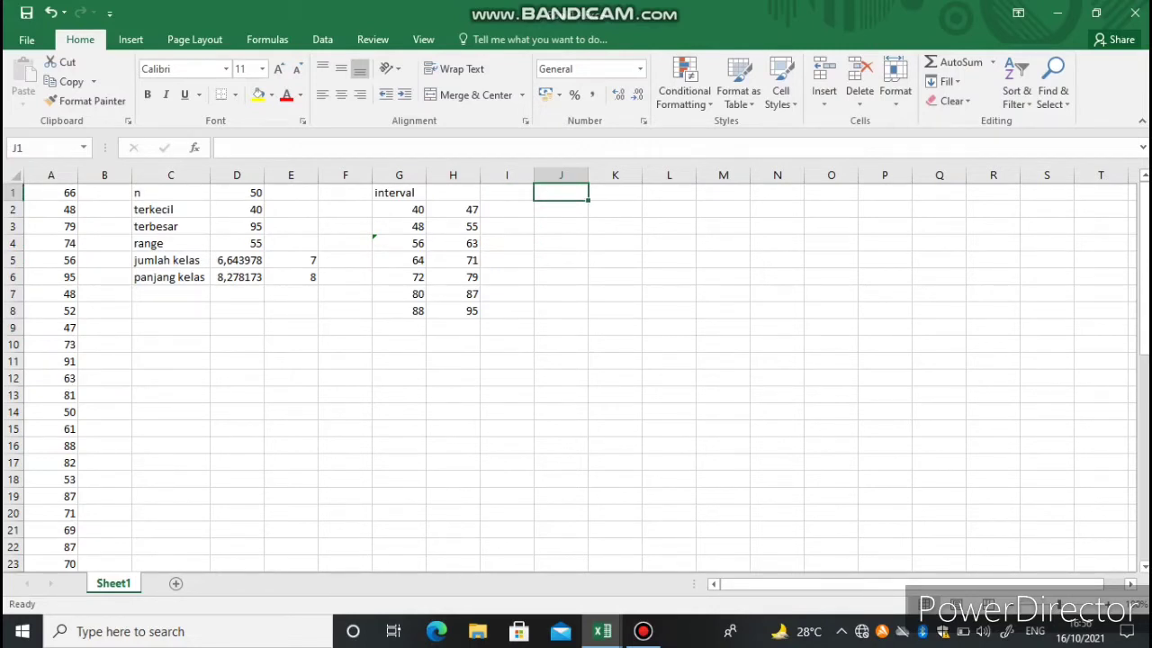
type("inter")
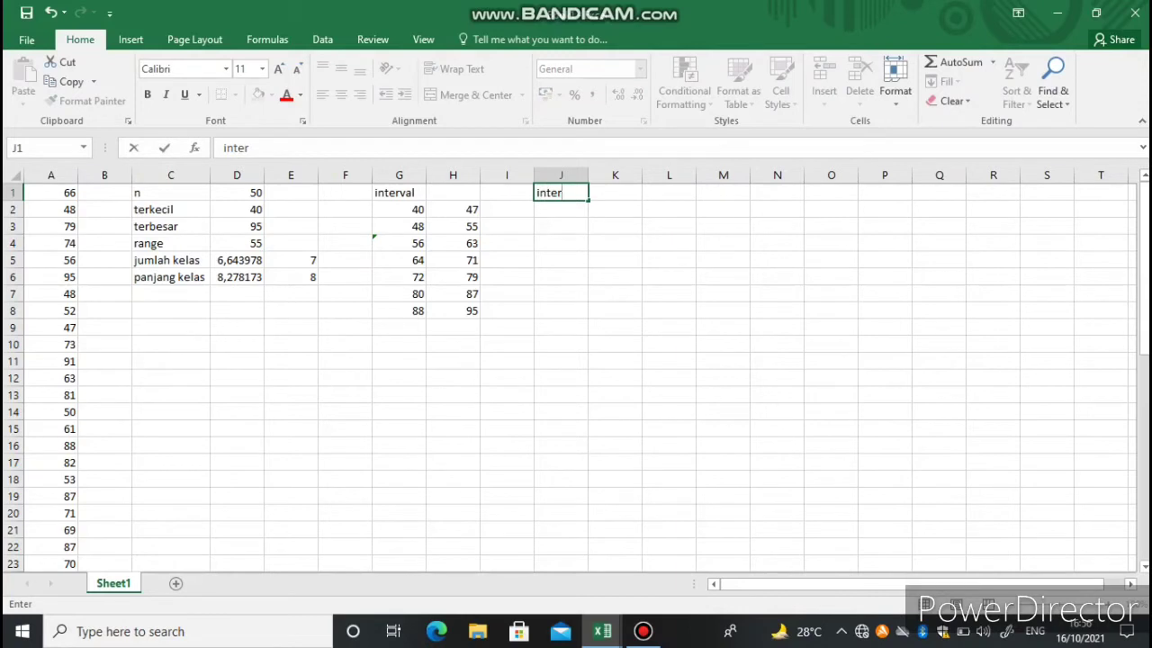
type("val")
key("Return")
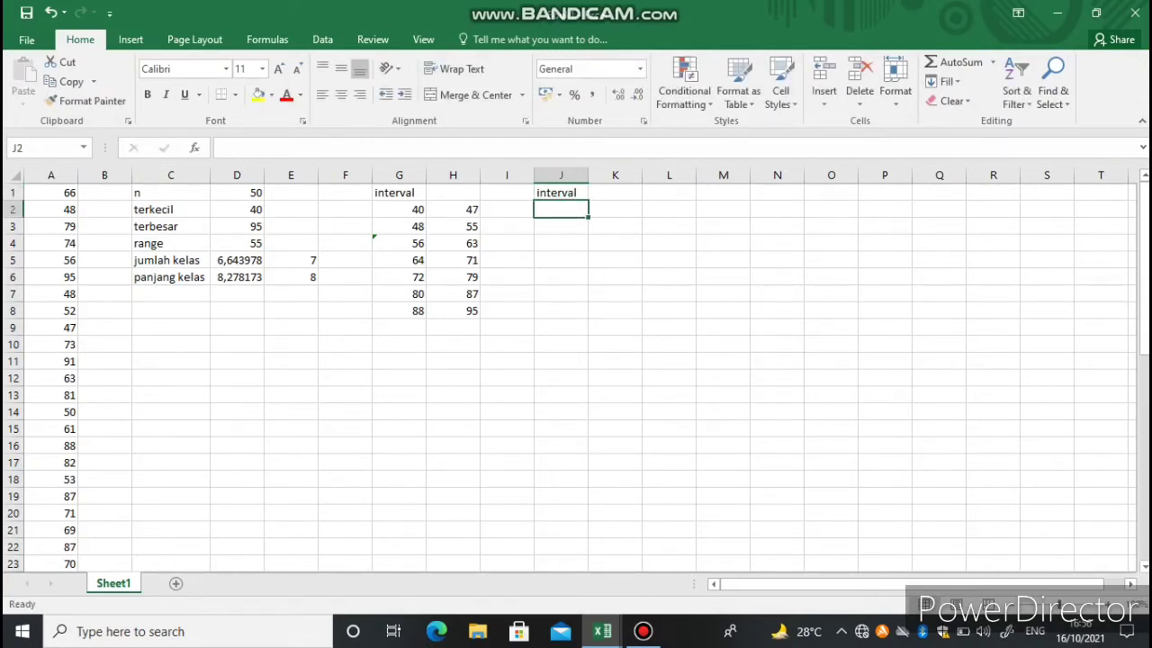
Join the class limits in cell J2 with the formula =CONCATENATE(G2:G8;-H2:H8) and fill it down to J8.
type("=")
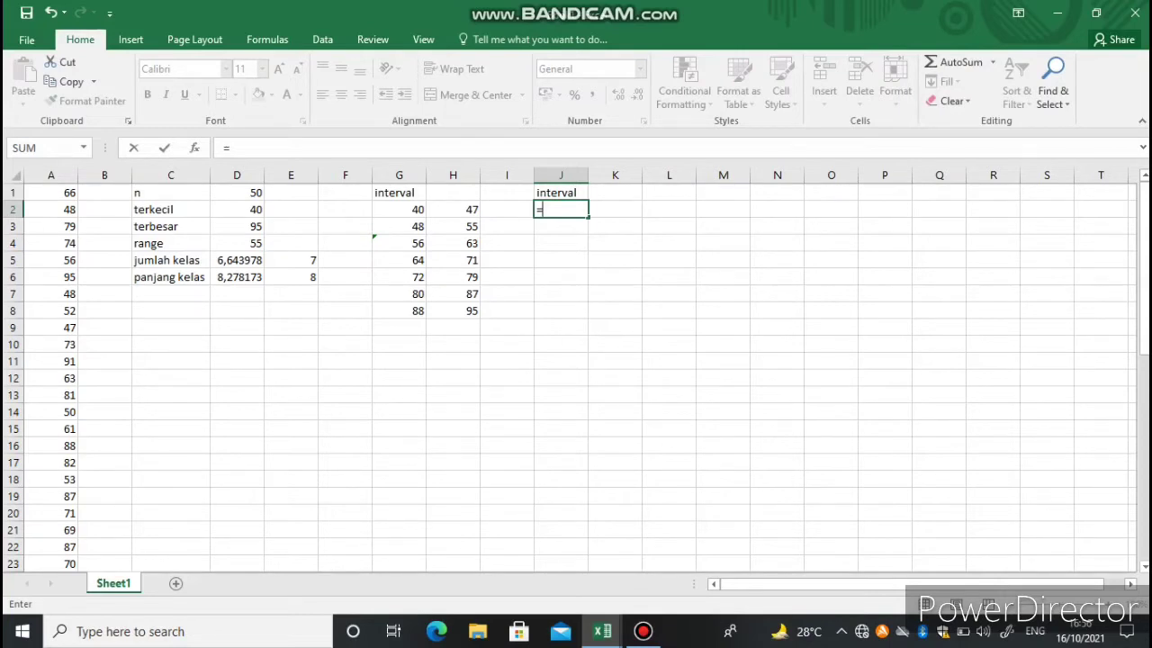
type("=")
key("BackSpace")
type("c")
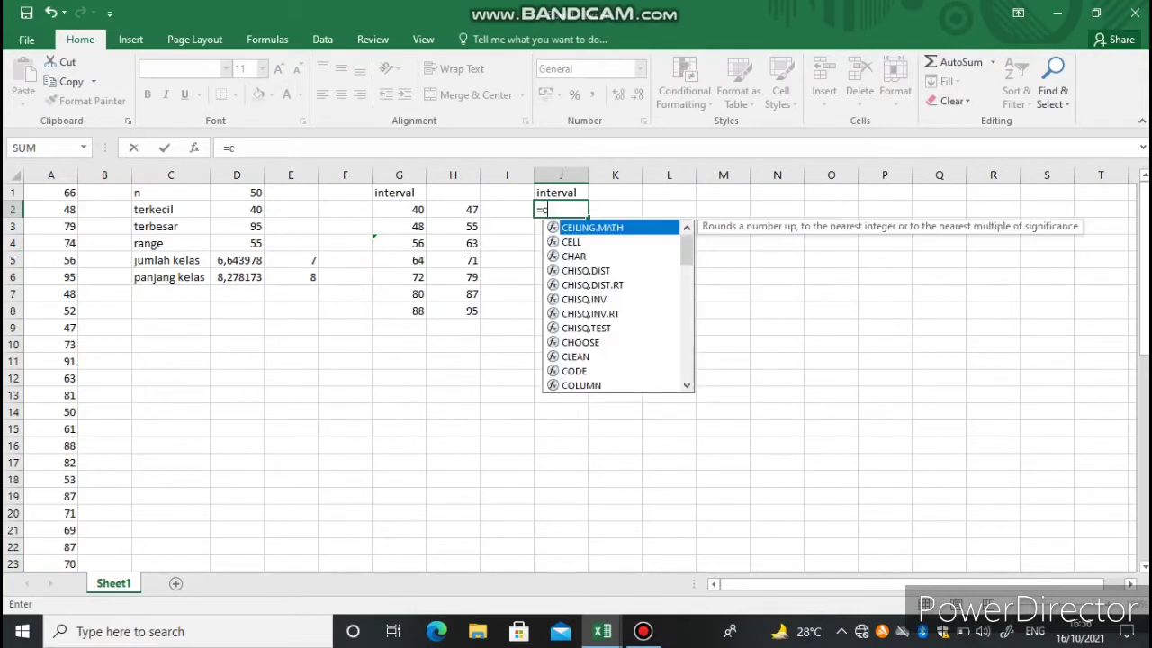
type("0")
key("BackSpace")
type("o")
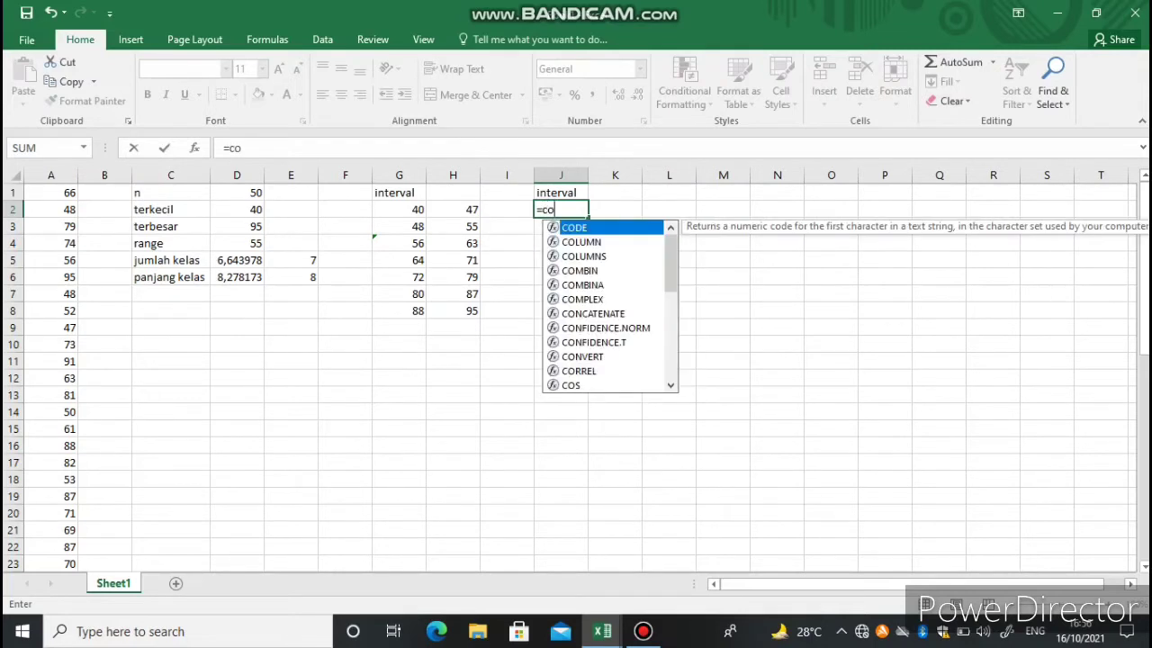
type("n")
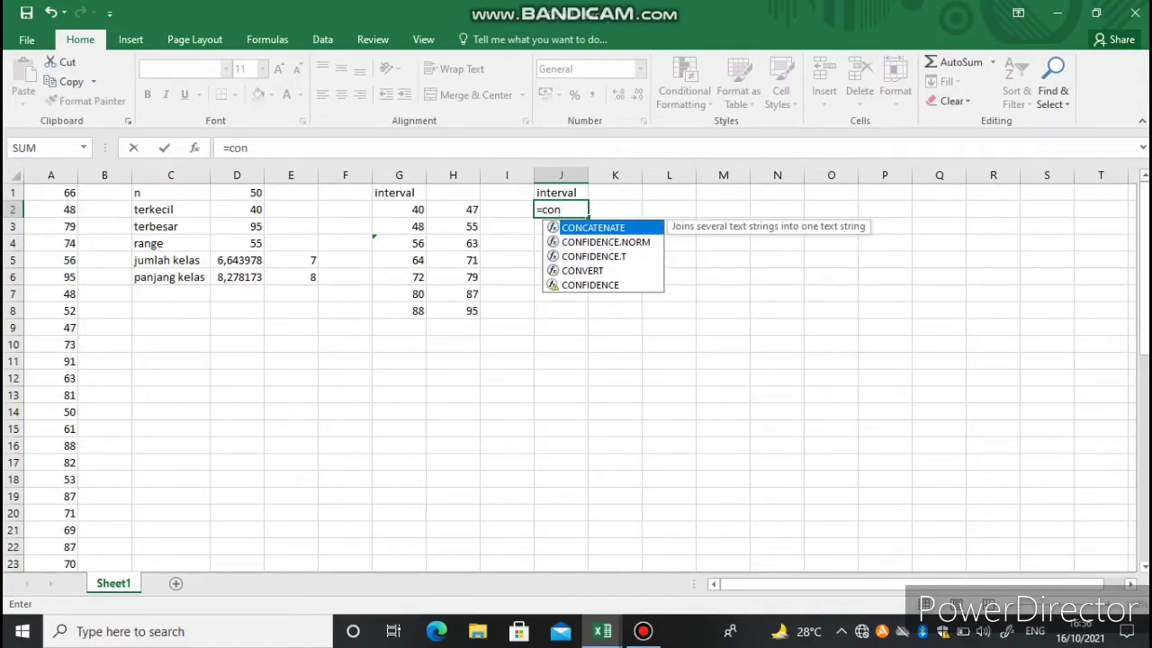
key("Tab")
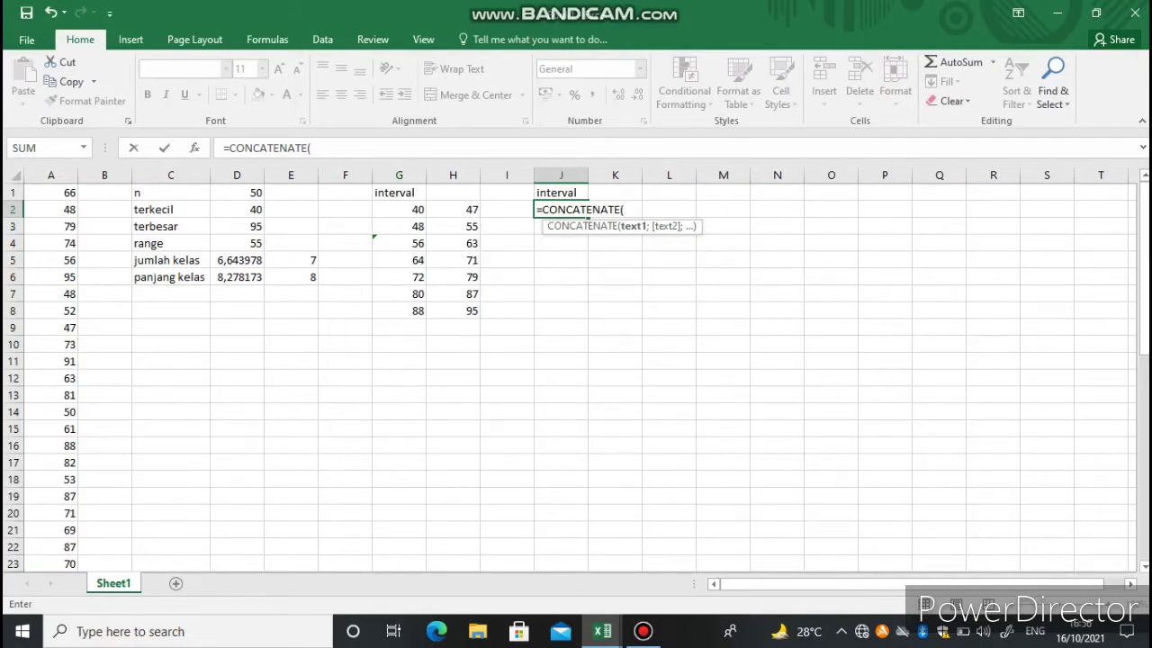
left_click_drag(399, 208, 404, 311)
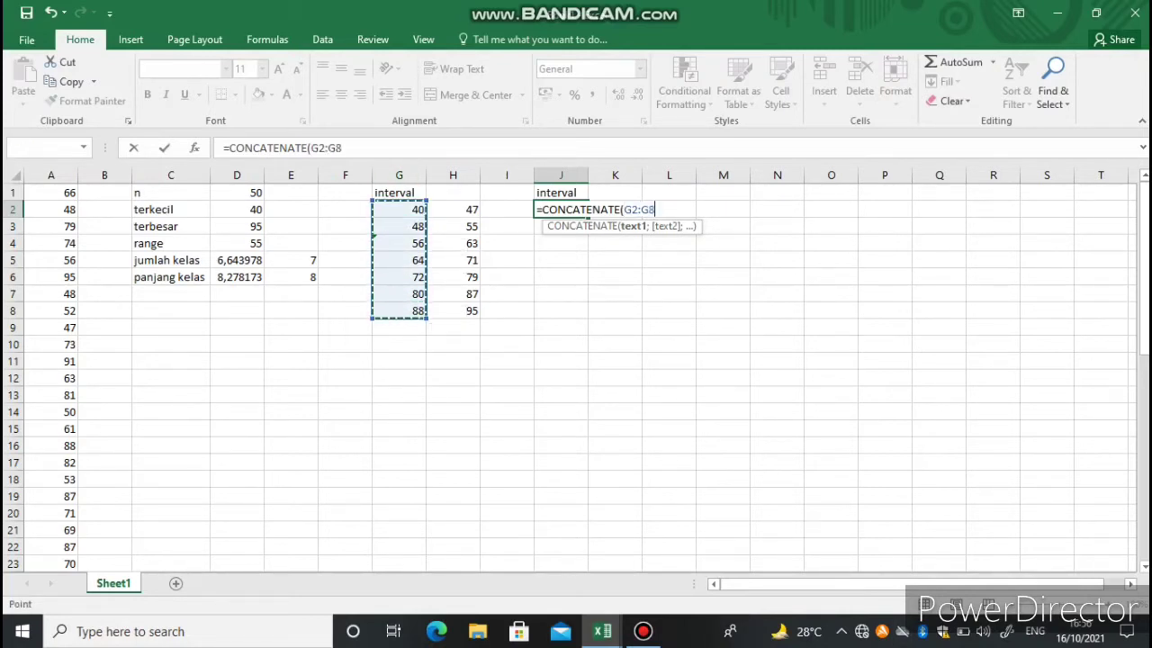
type(";")
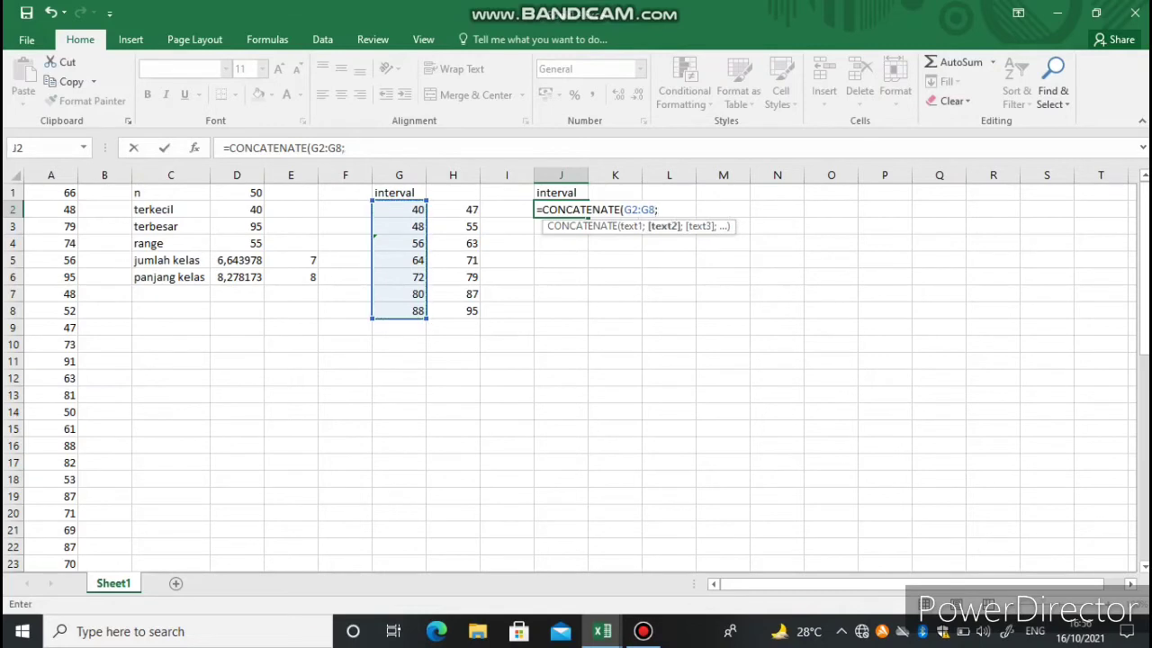
type("-")
left_click_drag(452, 208, 453, 310)
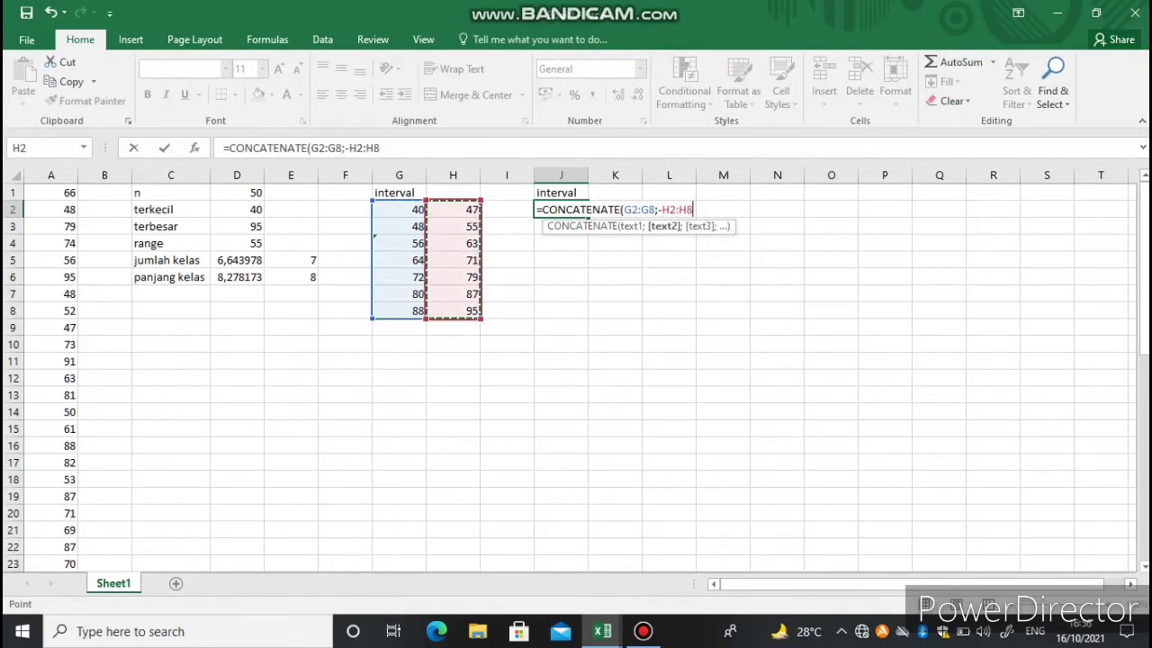
type(")")
key("Return")
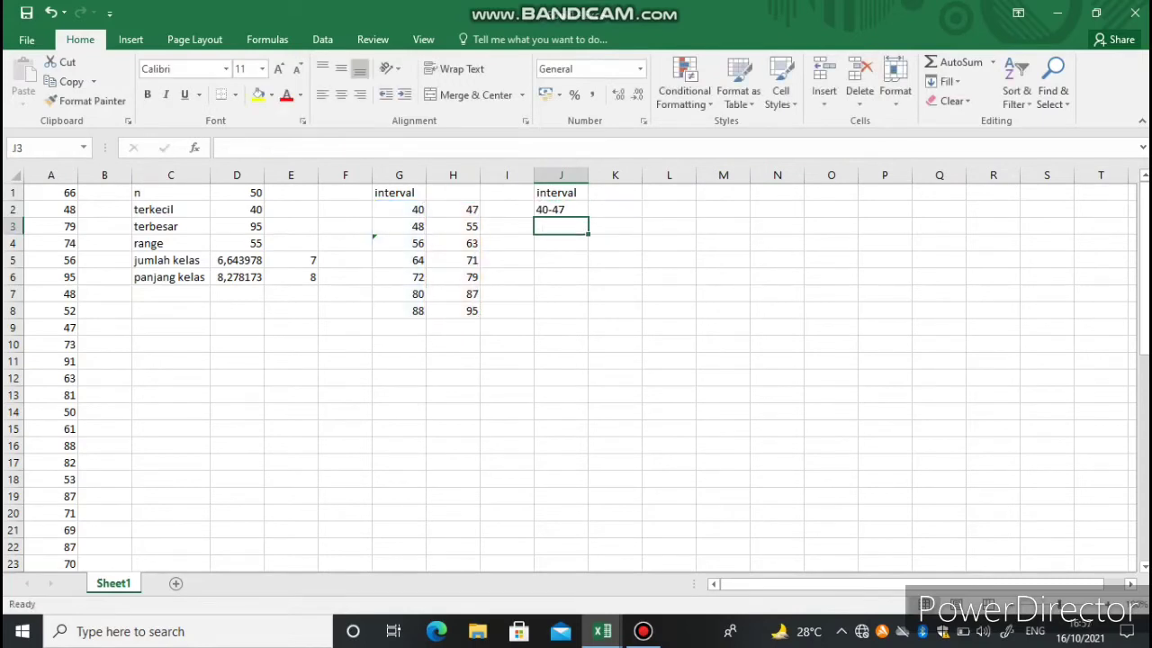
left_click(561, 210)
left_click_drag(587, 218, 588, 313)
Enter the heading "frekuensi" in cell K1.
left_click(616, 193)
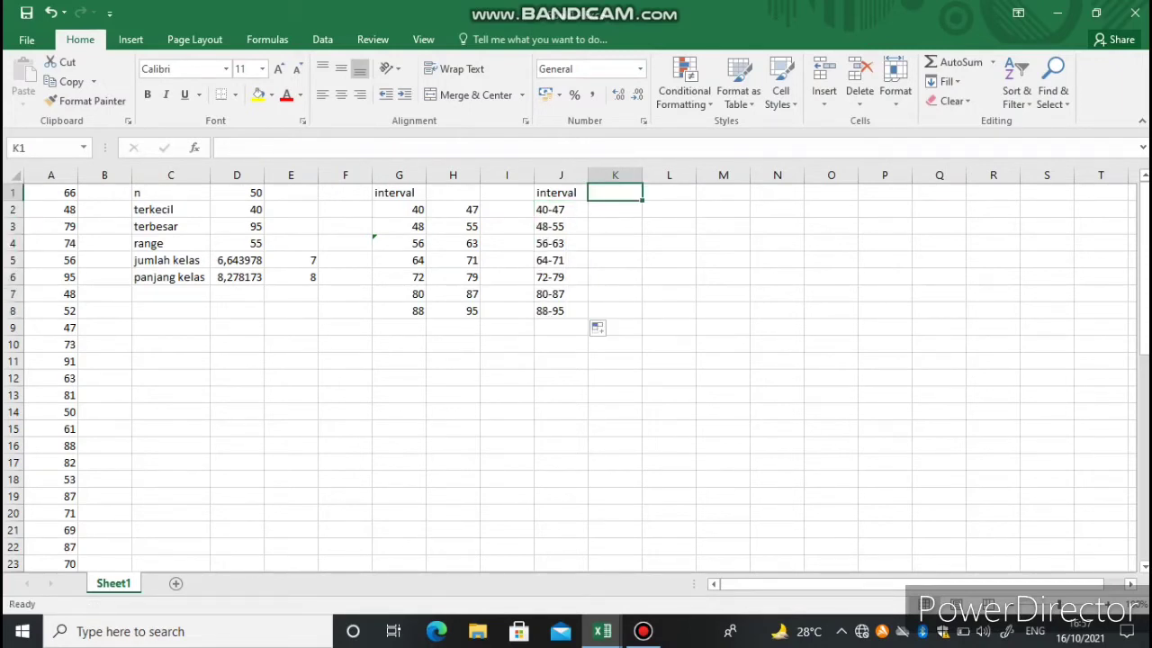
type("freku")
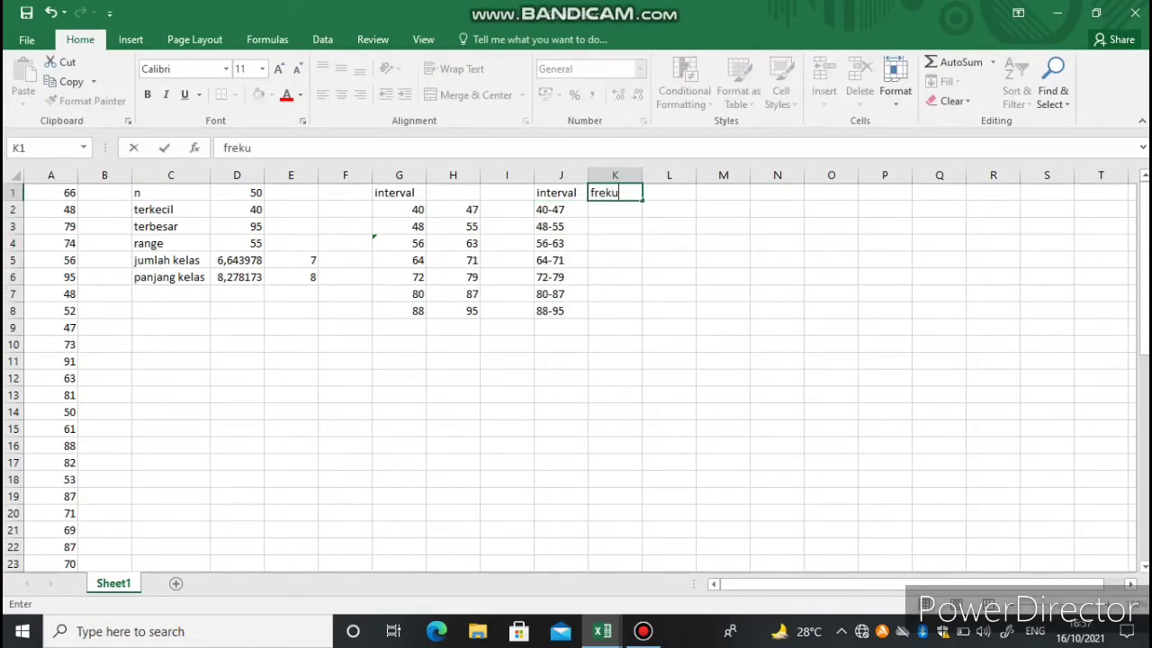
type("ensi")
key("Return")
Count the class frequencies in K2:K8 with the array formula =FREQUENCY(A1:A50;H2:H8).
left_click_drag(615, 208, 615, 311)
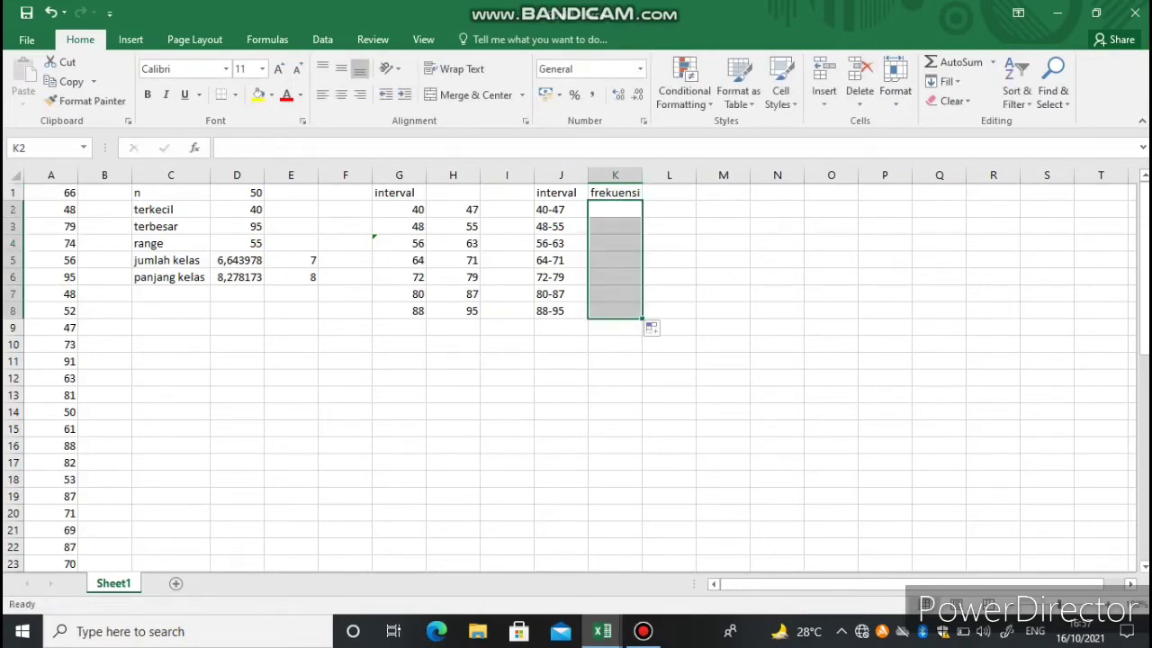
type("=fre")
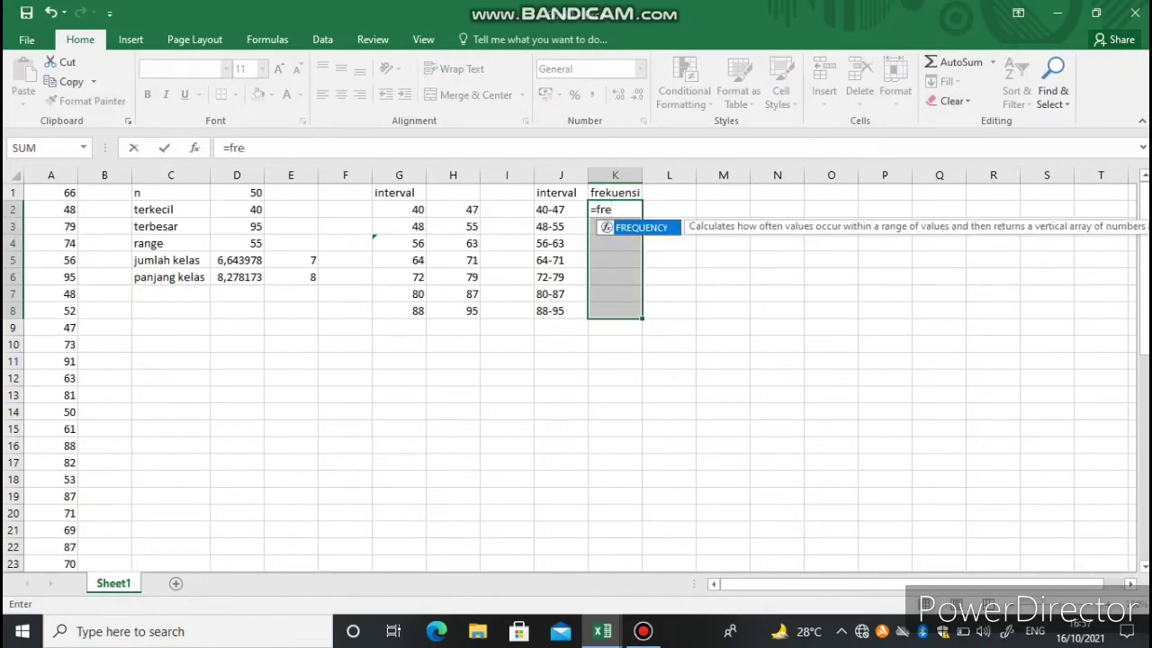
key("Tab")
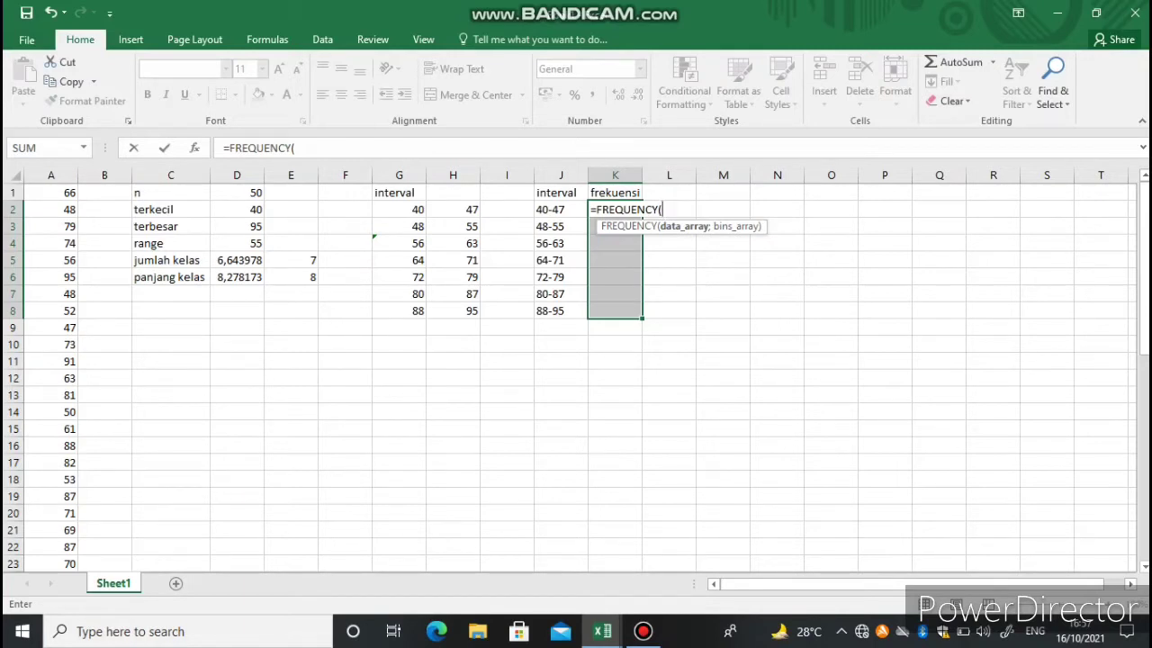
left_click_drag(54, 192, 74, 502)
scroll(74, 501, "up", 5)
scroll(74, 501, "up", 5)
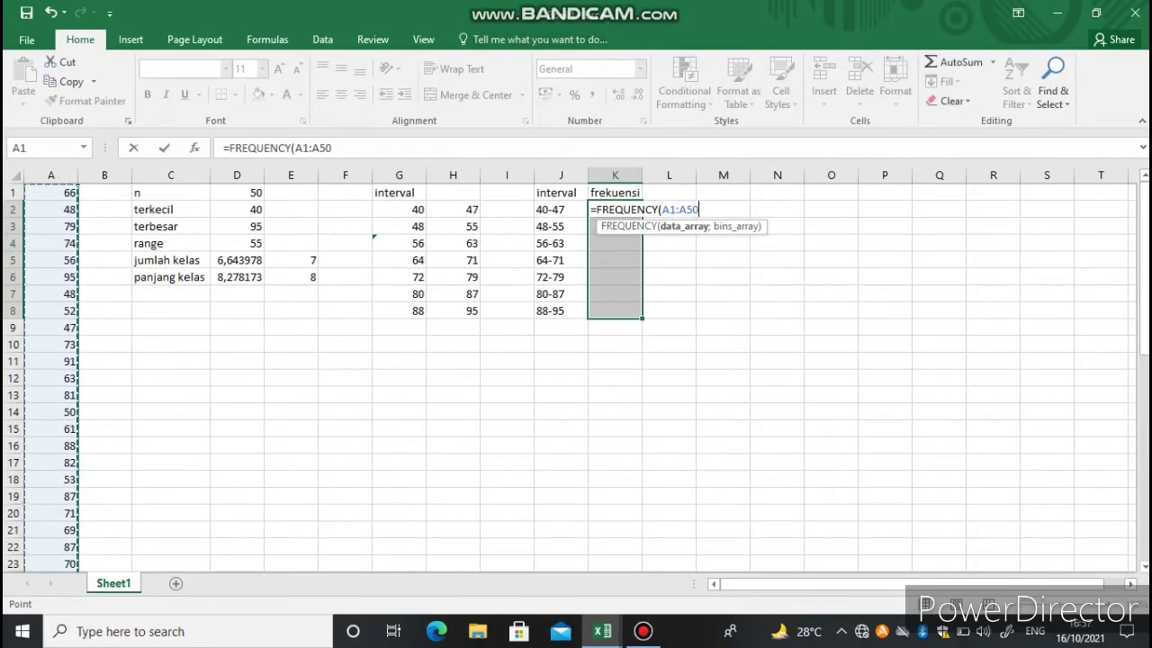
key("F2")
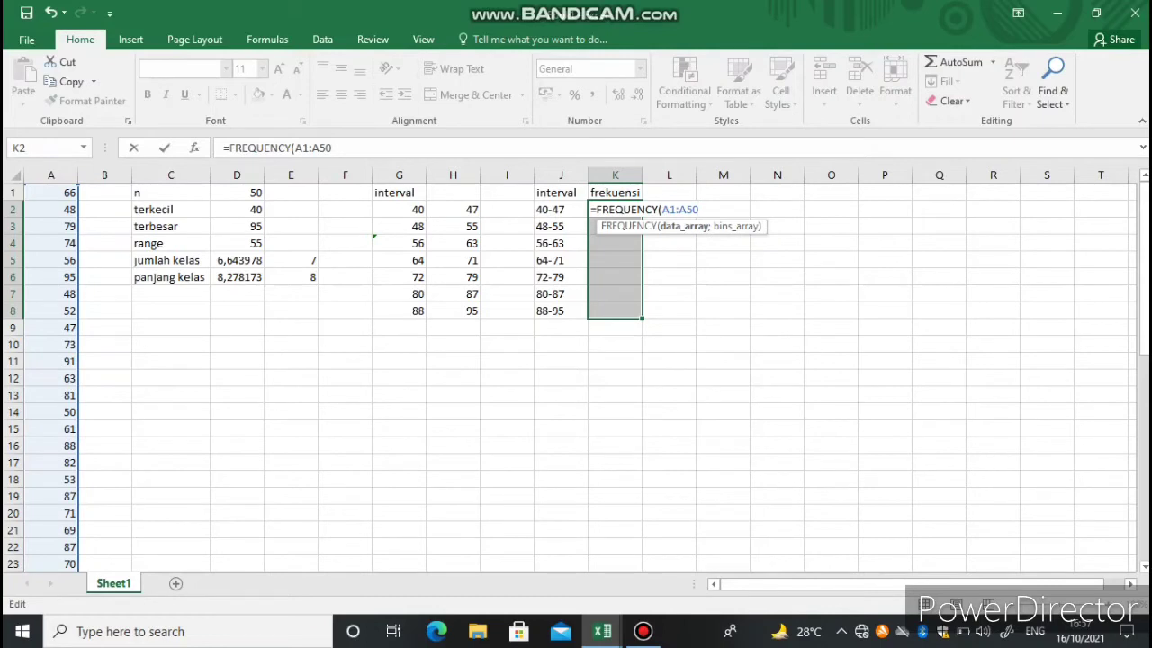
type(";")
left_click_drag(463, 210, 477, 320)
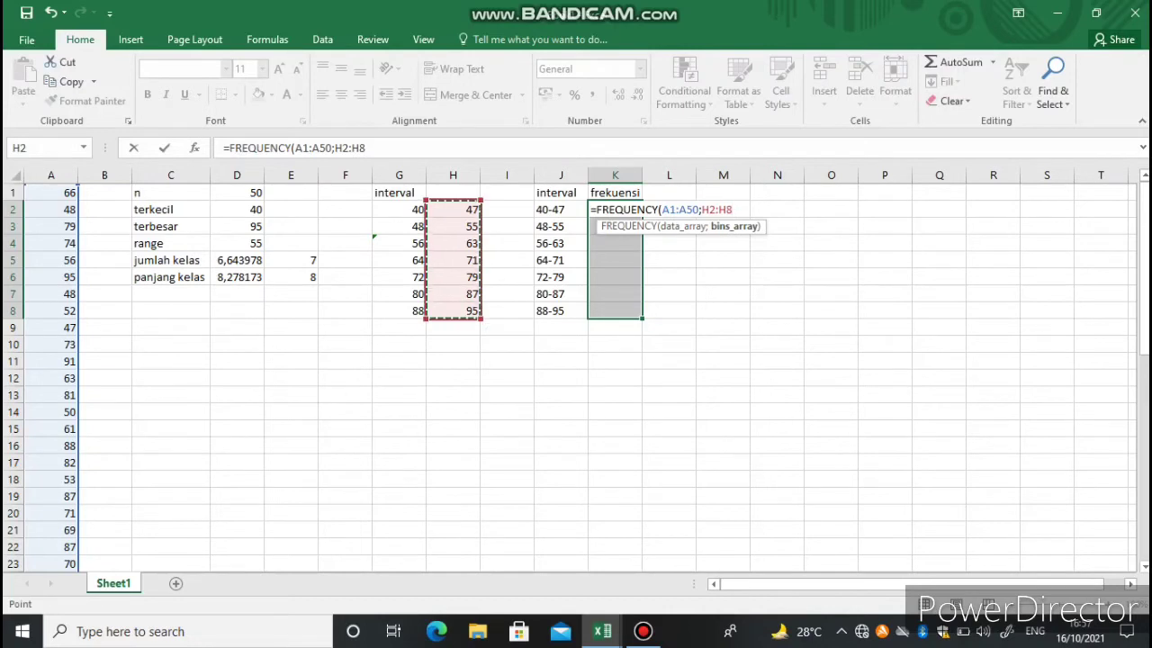
type(")")
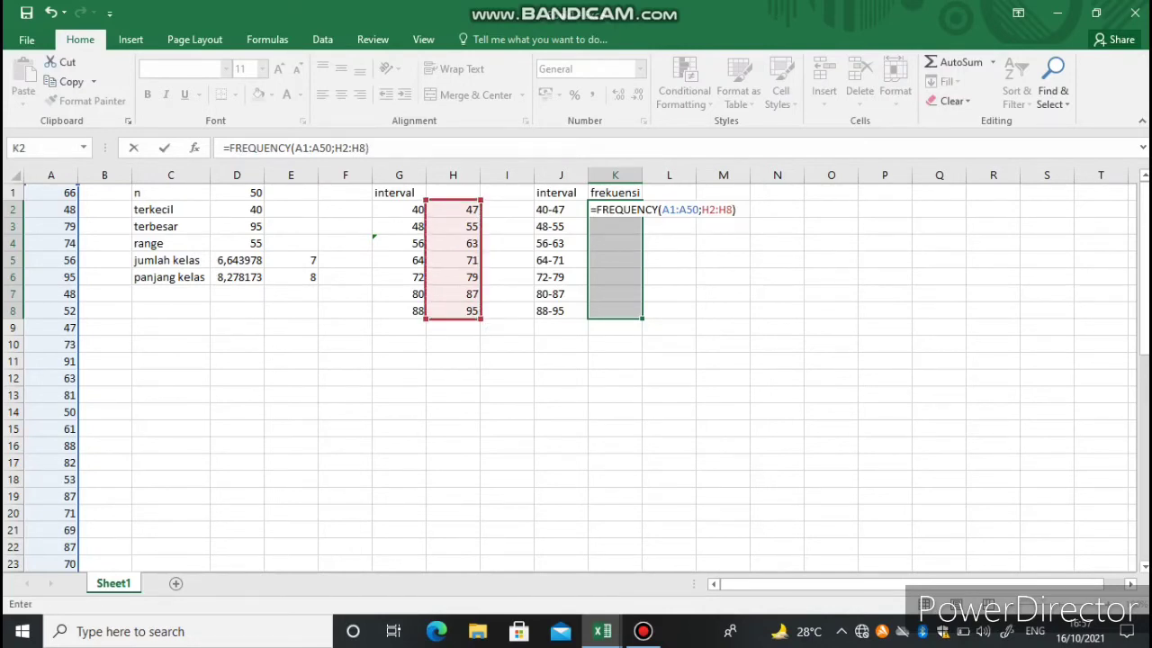
key("ctrl+shift+Return")
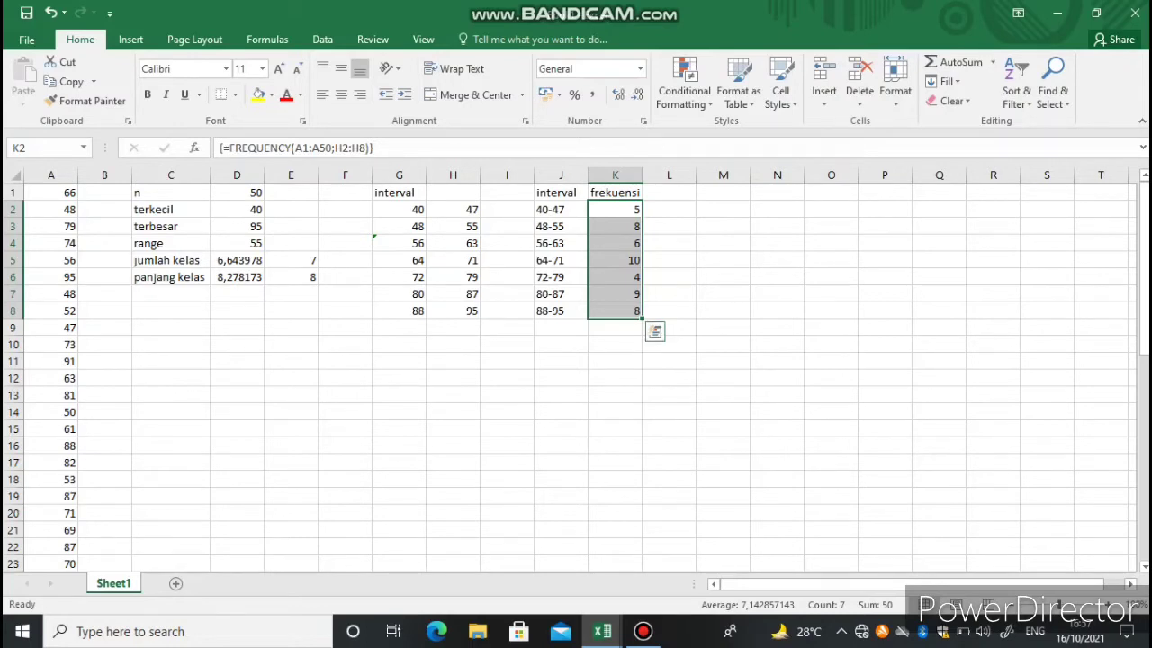
left_click(722, 294)
Enter the total-row label "jumlah" in cell J9 below the last interval.
left_click(561, 328)
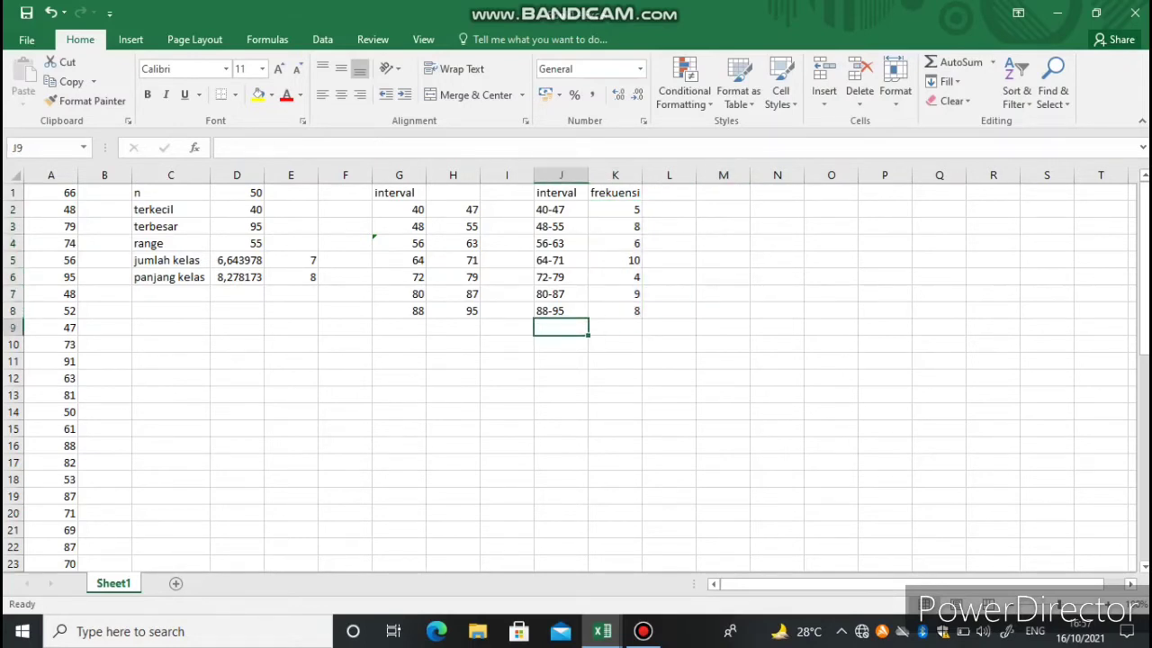
type("ju")
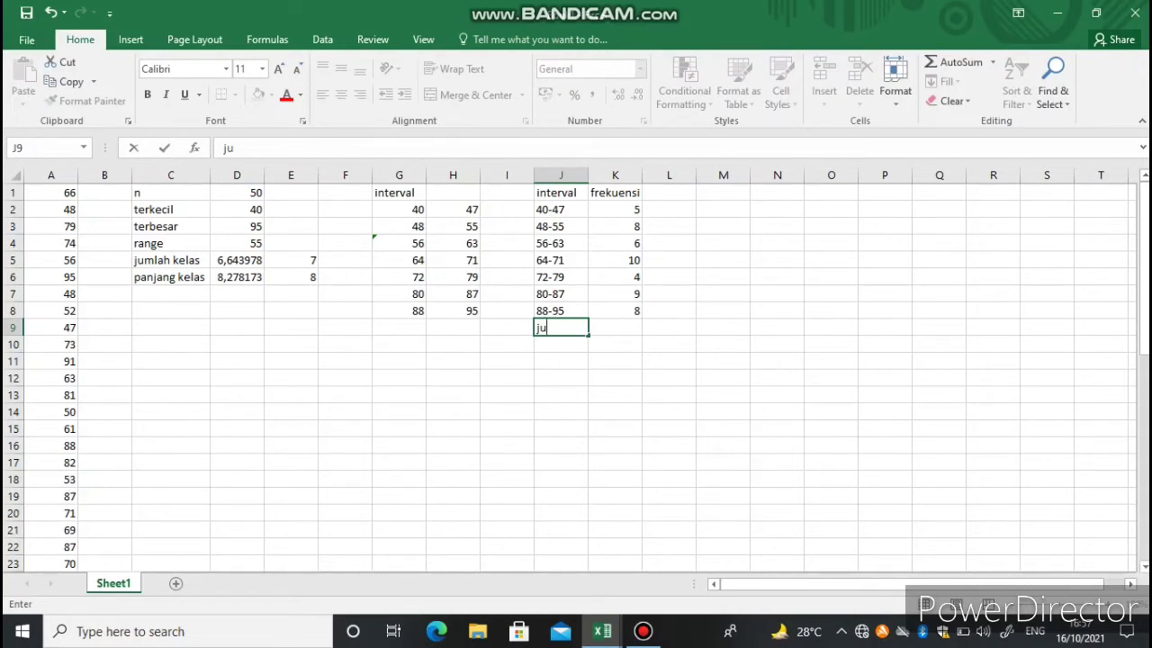
left_click(236, 192)
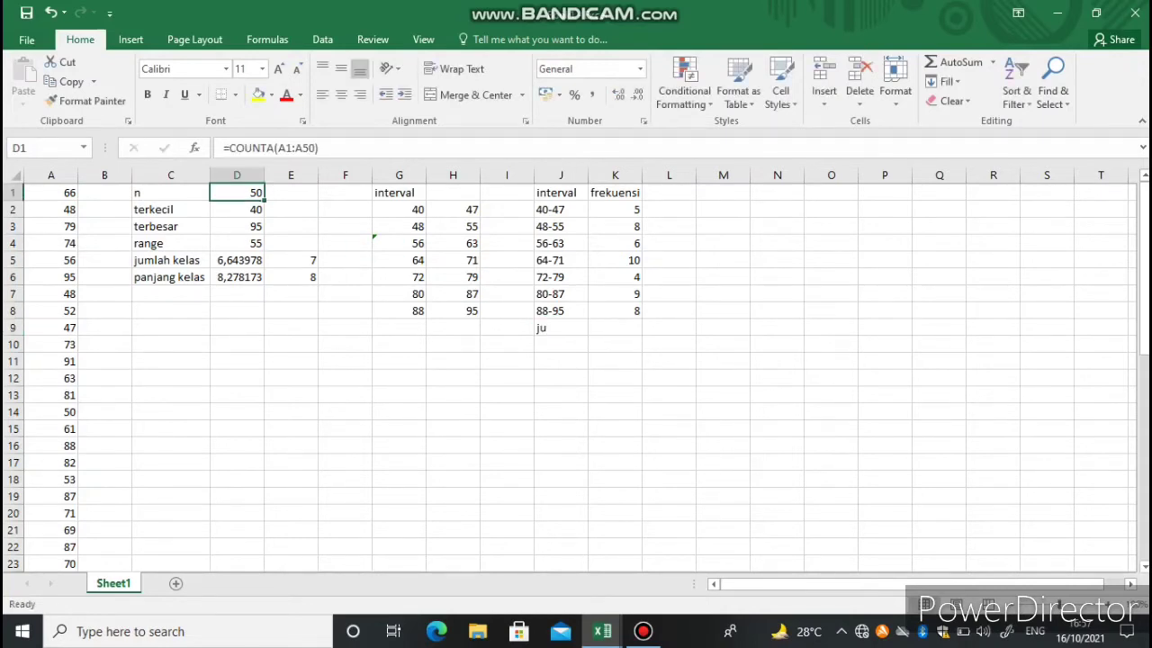
left_click(560, 327)
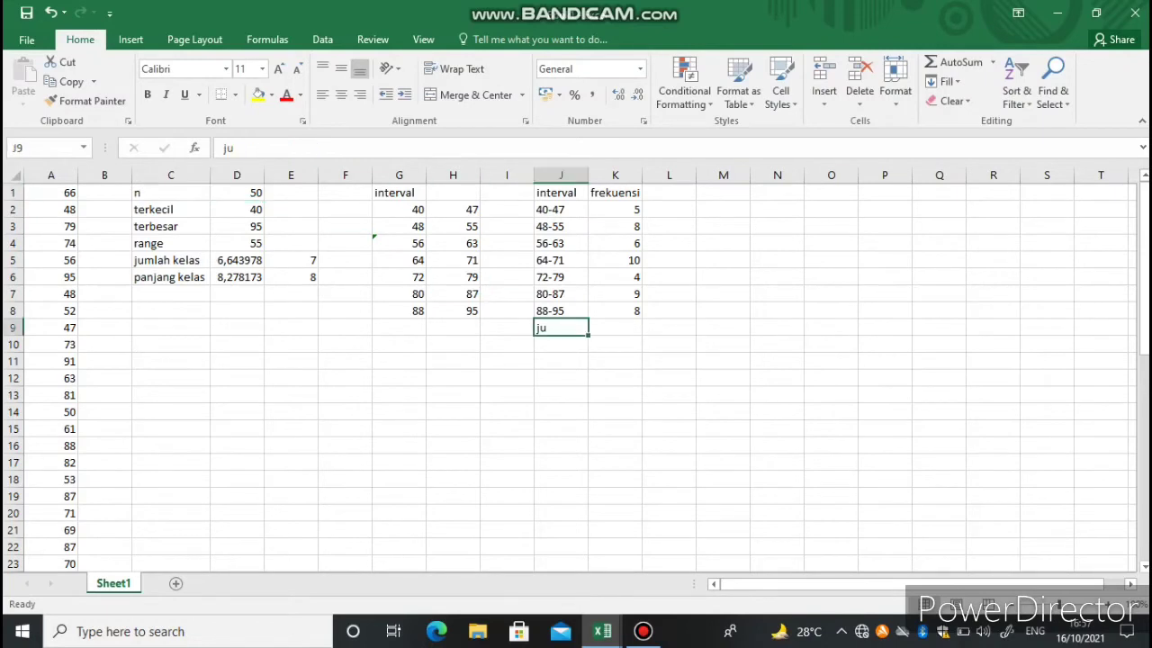
key("F2")
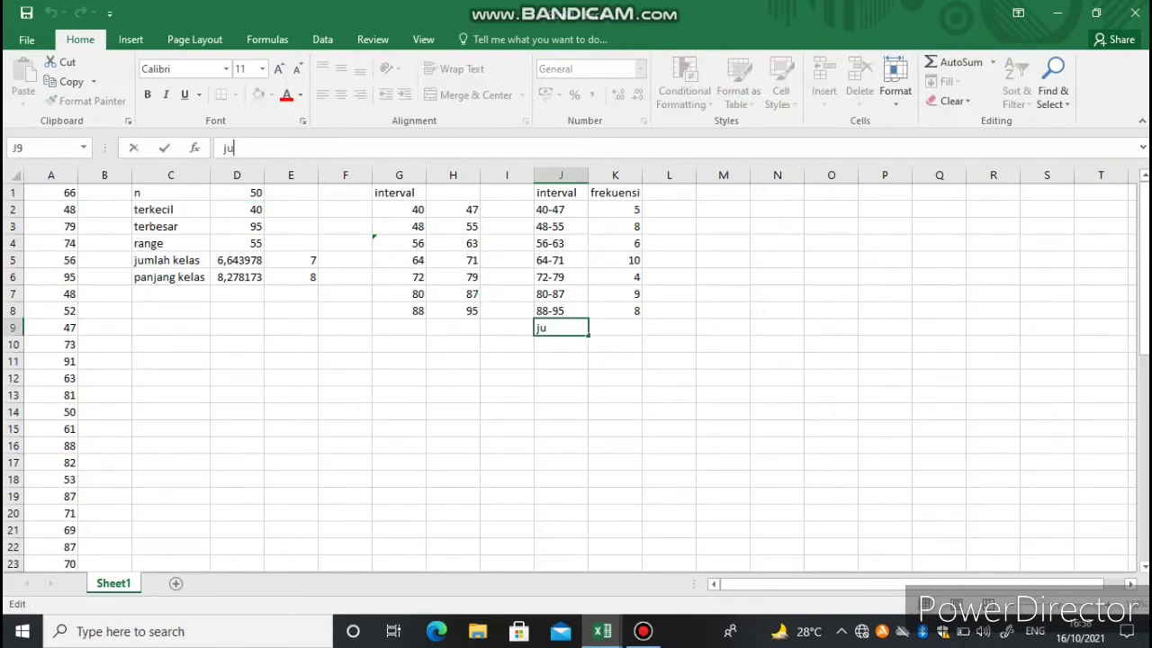
type("mlah")
key("Tab")
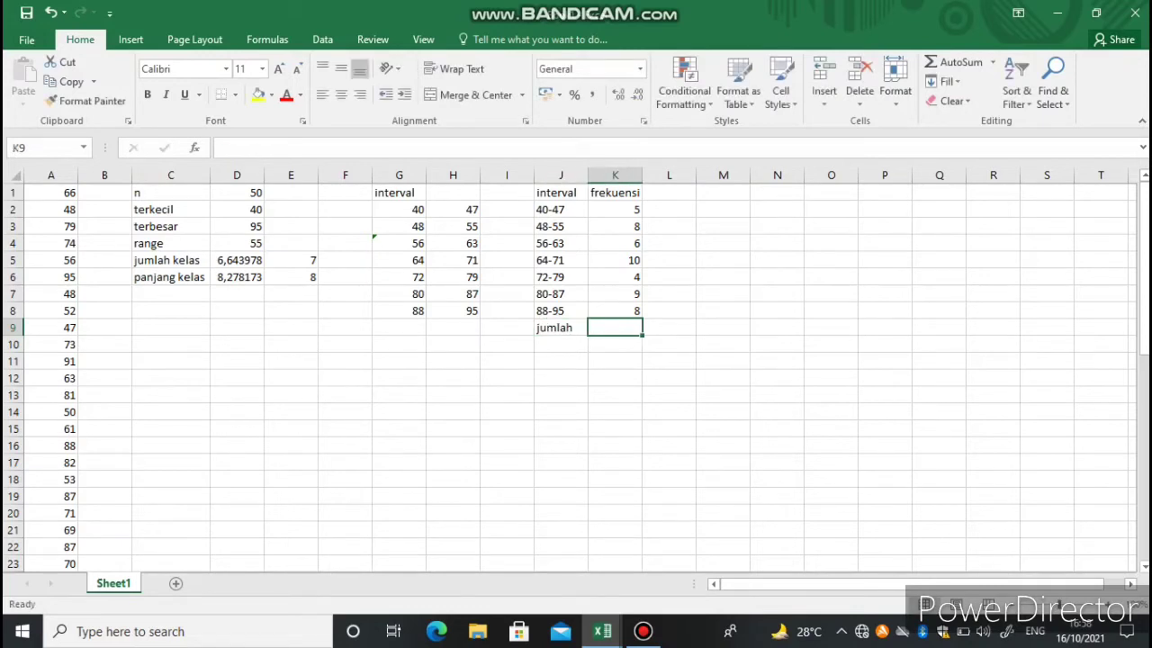
Total the frequencies in cell K9 with =SUM(K2:K8) and compare the sum with n in cell D1.
type("=sum")
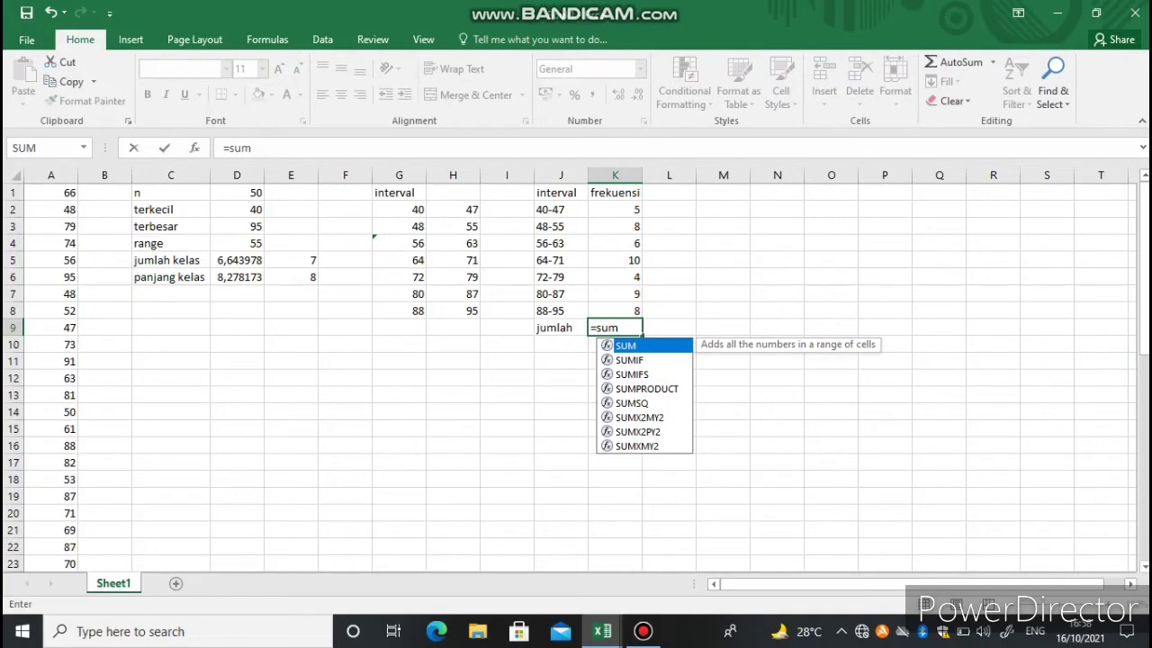
key("Tab")
left_click_drag(614, 209, 614, 276)
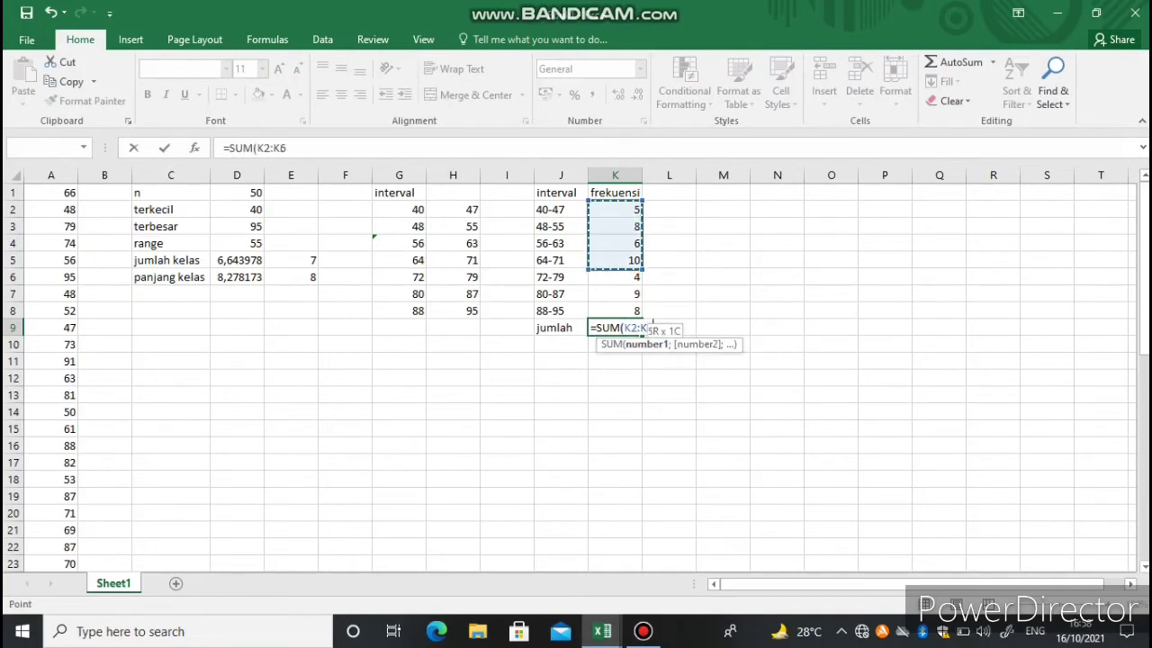
left_click_drag(651, 322, 635, 313)
key("Return")
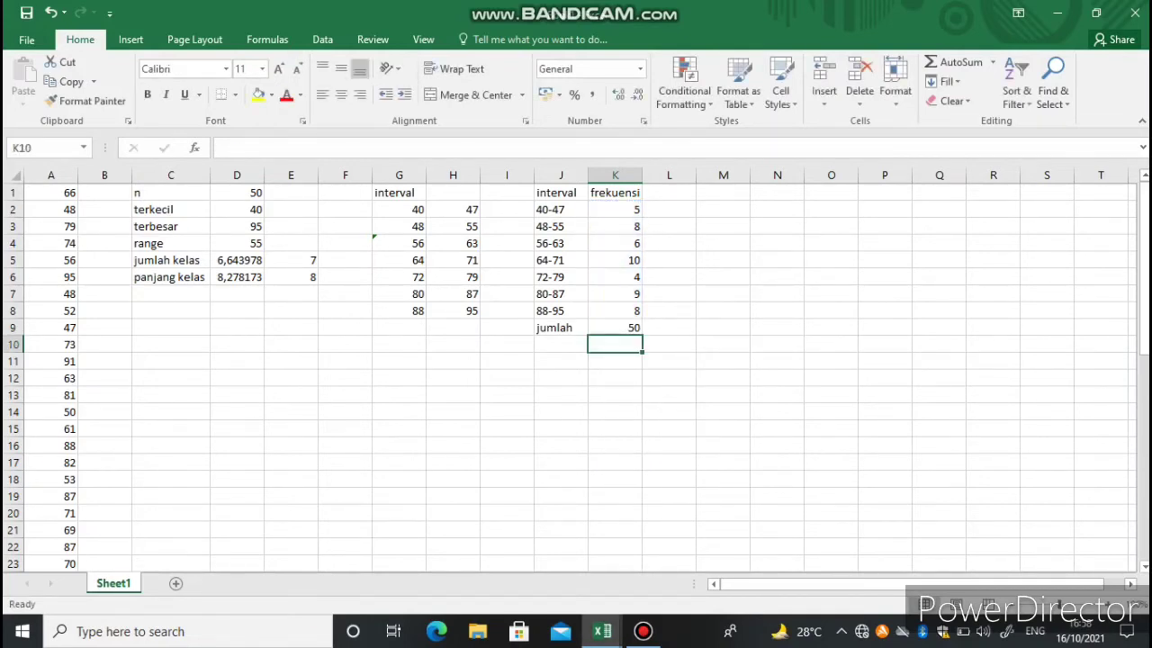
key("Up")
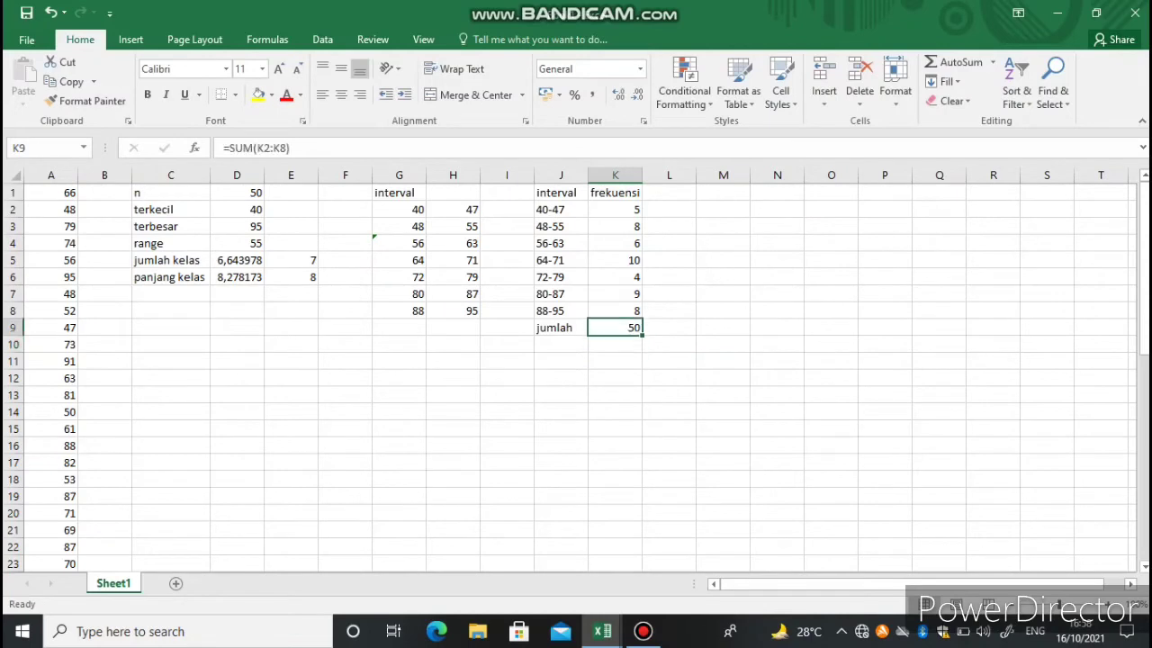
left_click(237, 193)
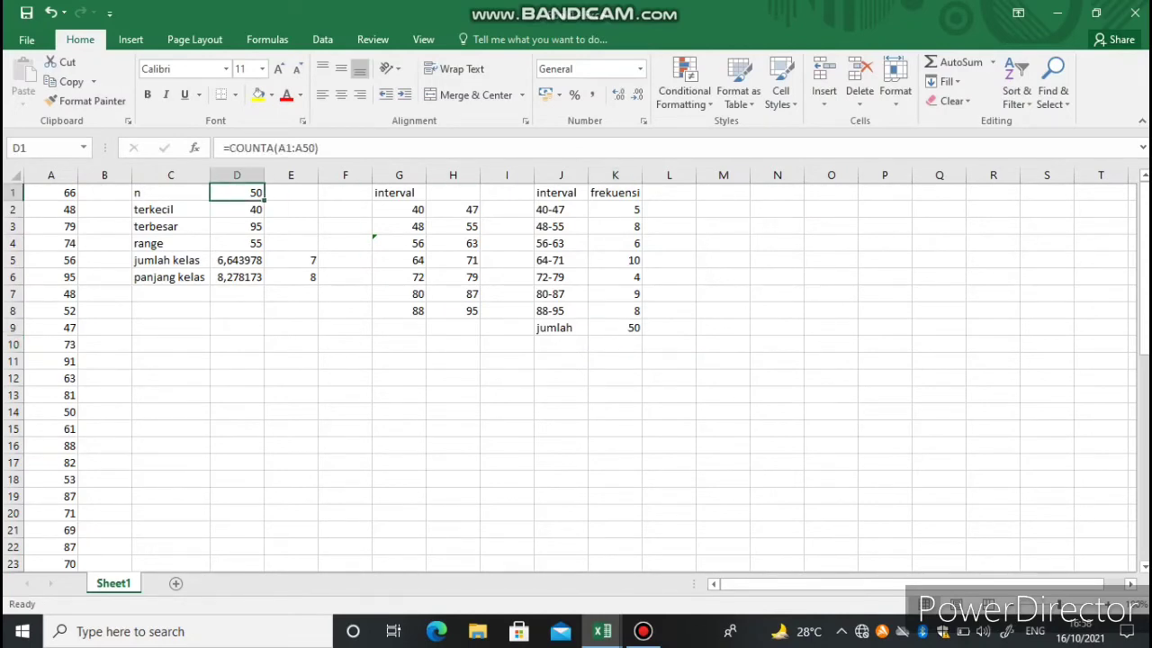
Enter the heading "frekuensi relatif" in cell L1.
left_click(668, 192)
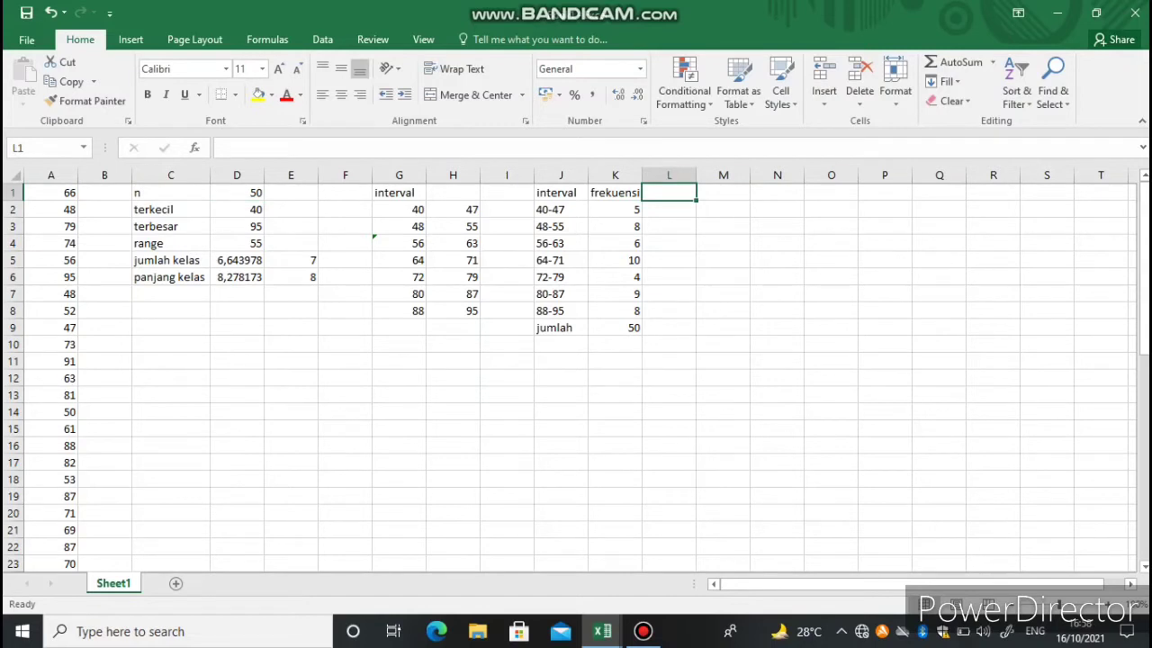
type("fre")
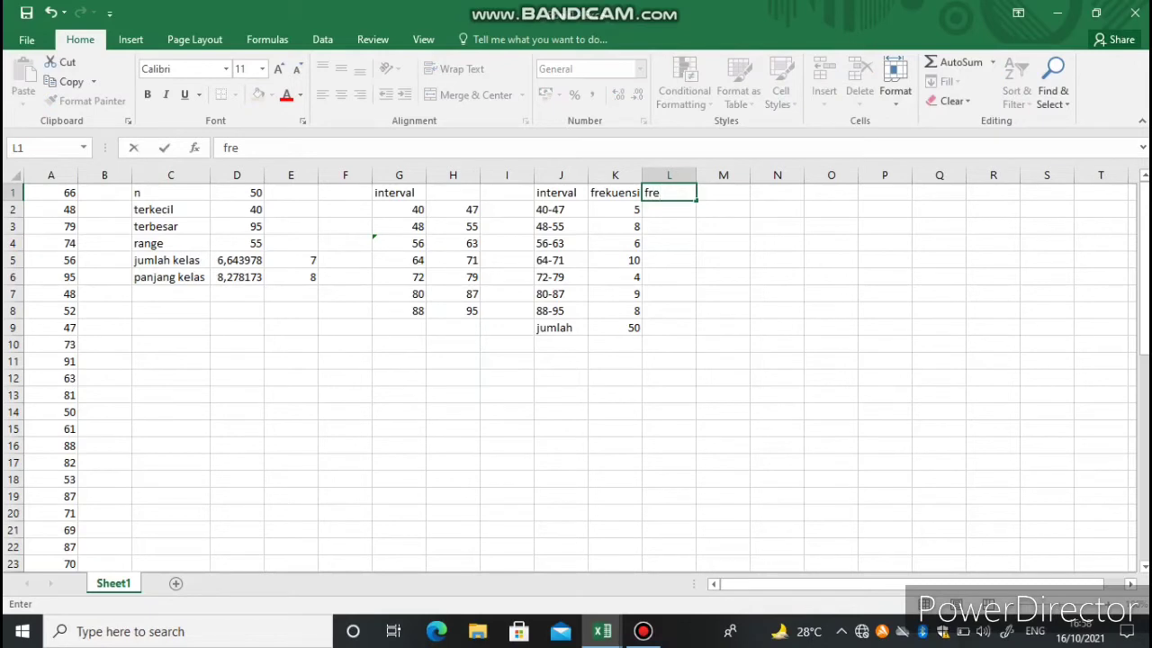
type("kuensi relatif")
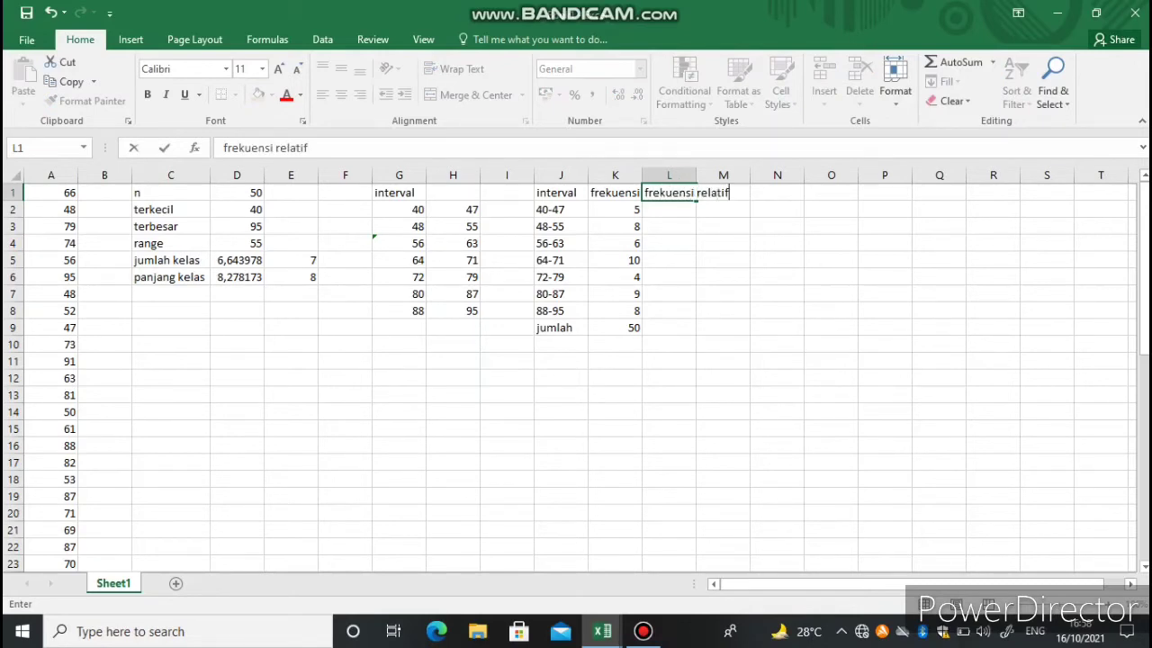
key("Return")
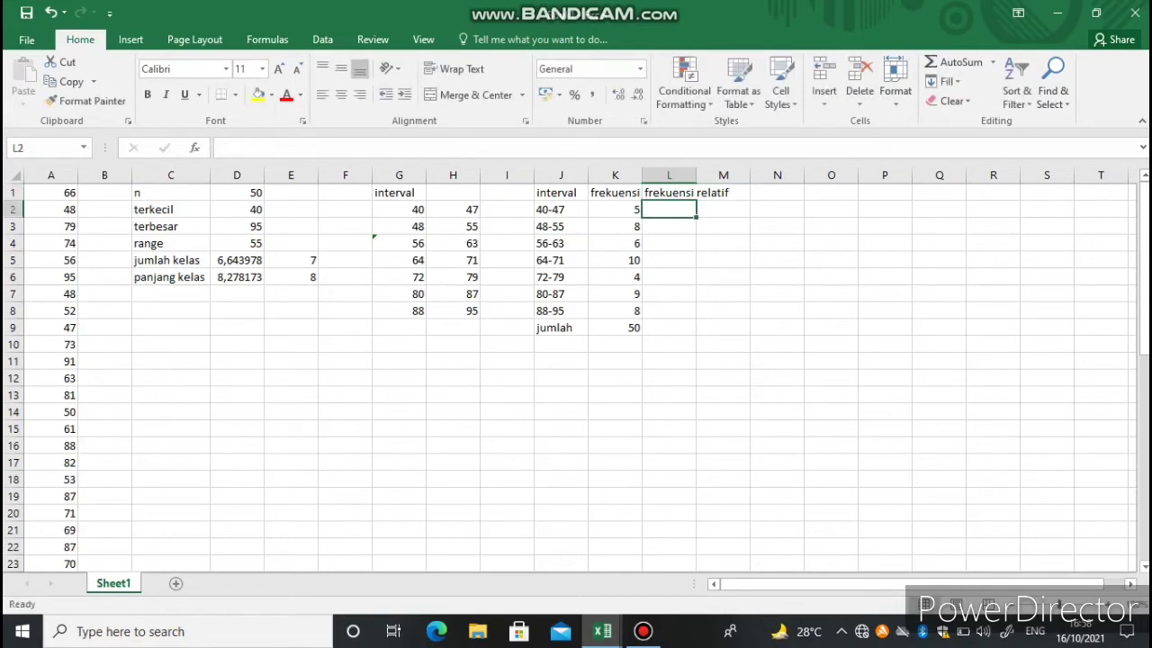
Calculate the relative frequencies in L2:L8 as each class frequency divided by the total times 100, using =(K8/K9)*100 in L8.
type("=")
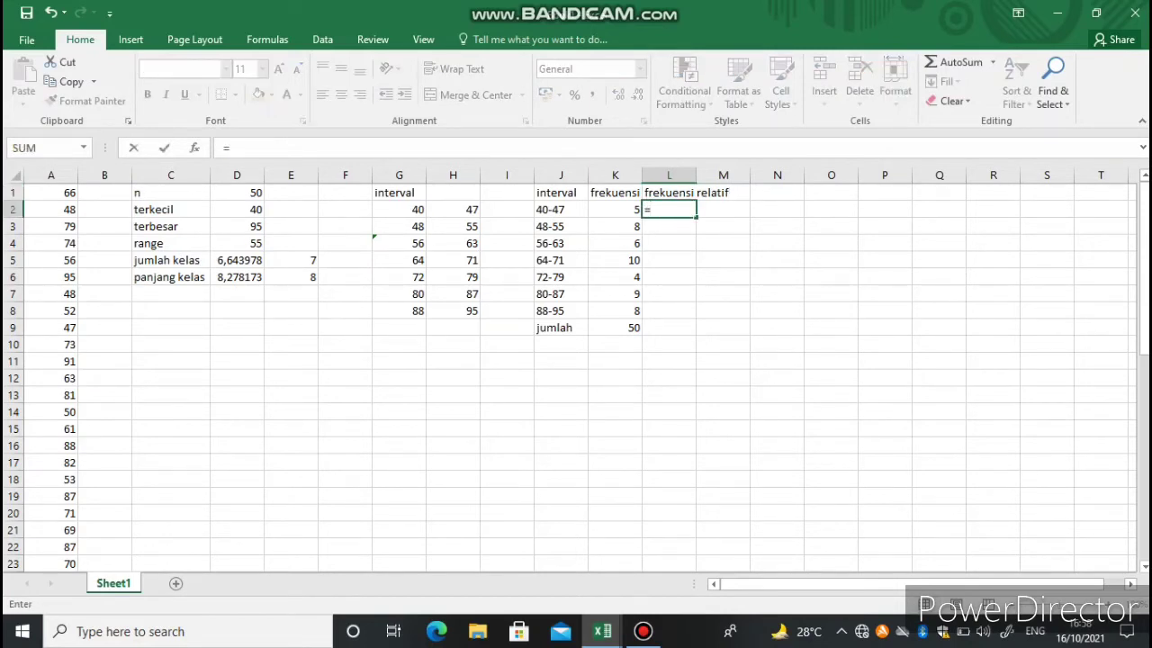
type("(")
key("Left")
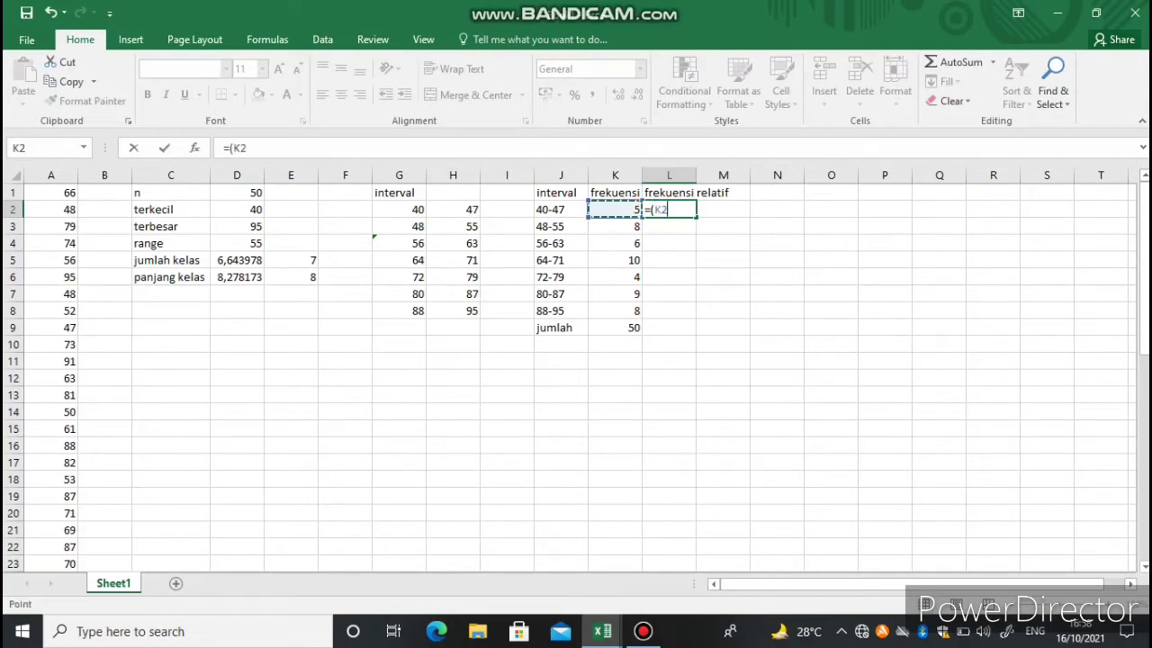
left_click_drag(615, 212, 620, 310)
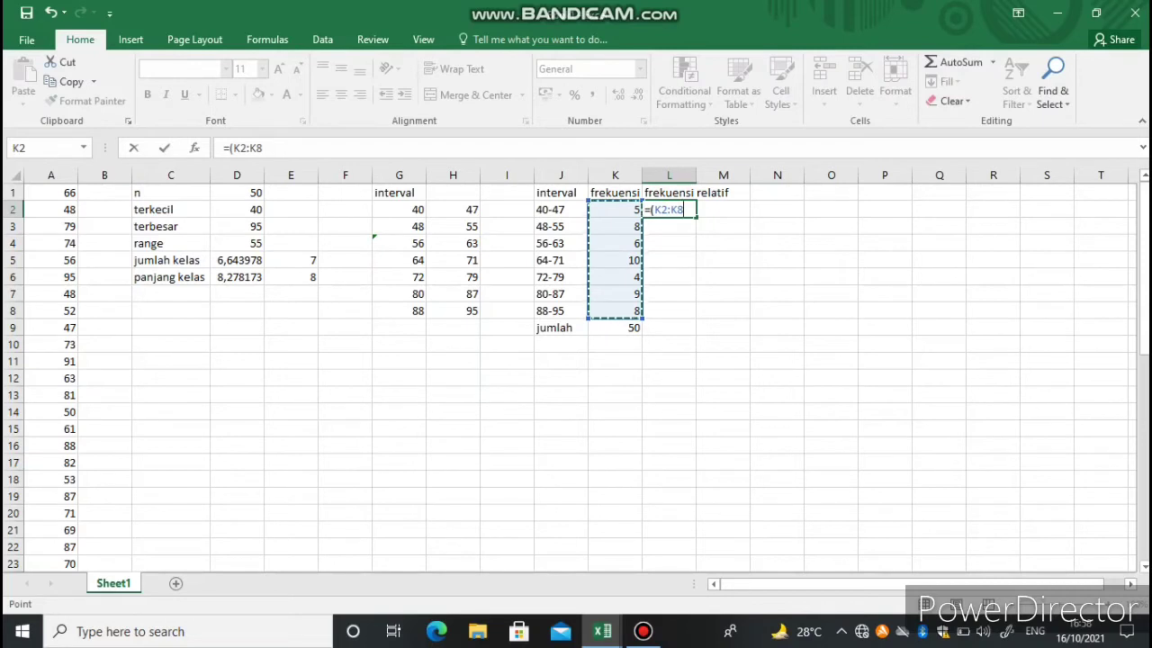
type("/")
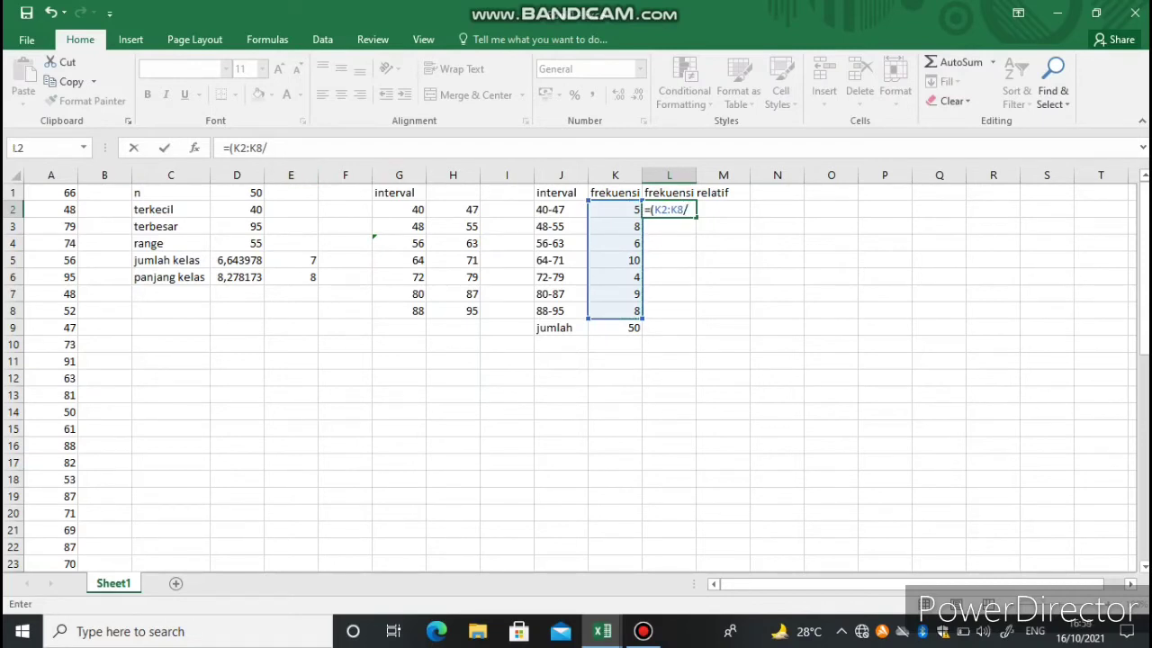
left_click(237, 192)
type(")")
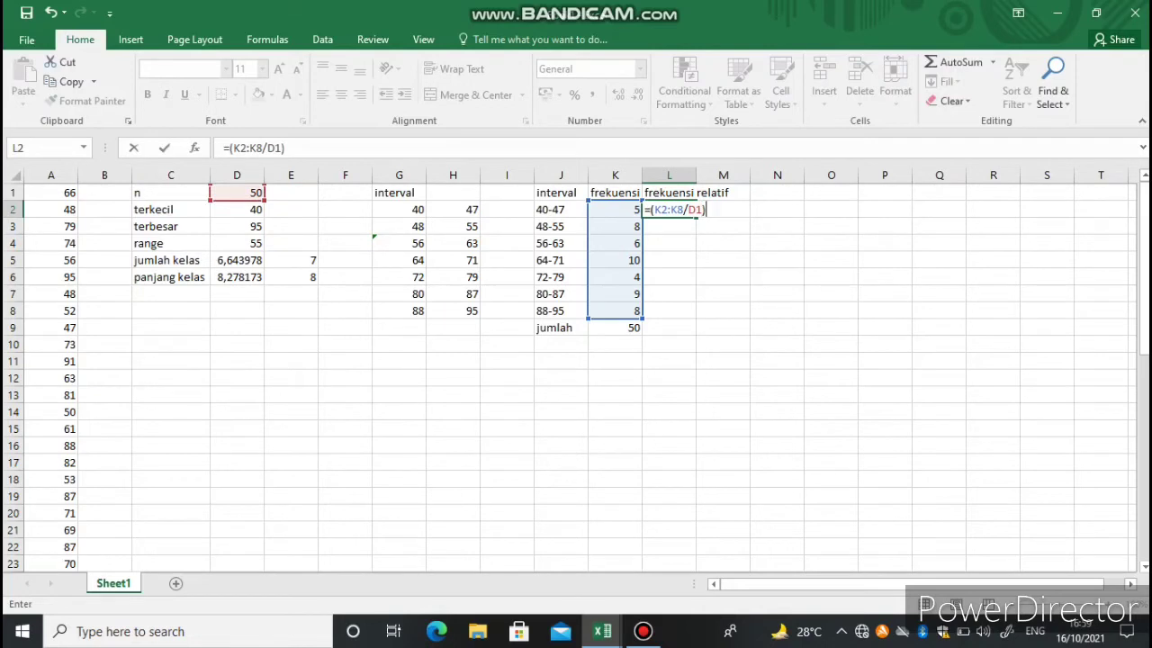
type("*100")
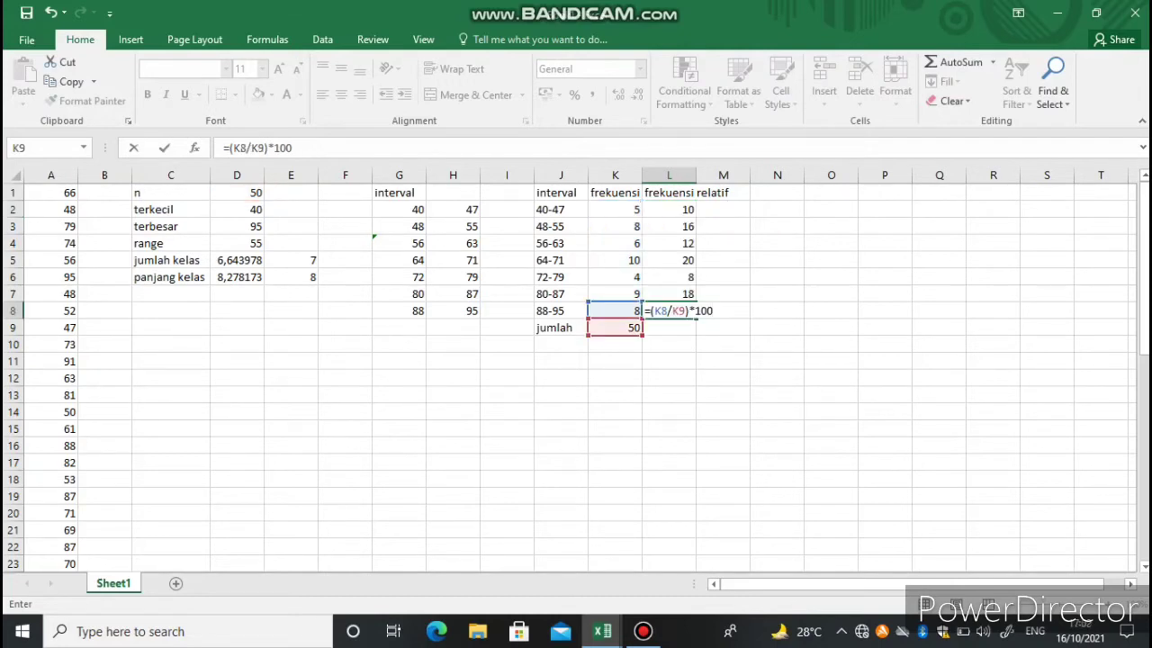
key("Return")
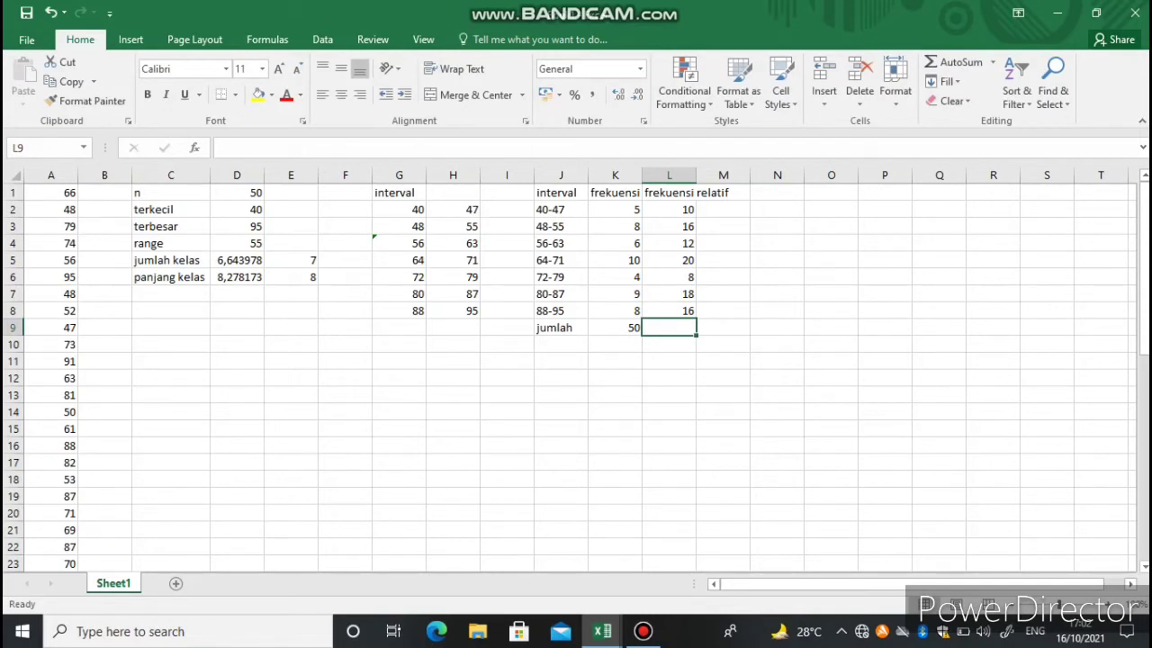
Widen columns J, K and L so the headings of the frequency table fit.
left_click_drag(695, 174, 728, 174)
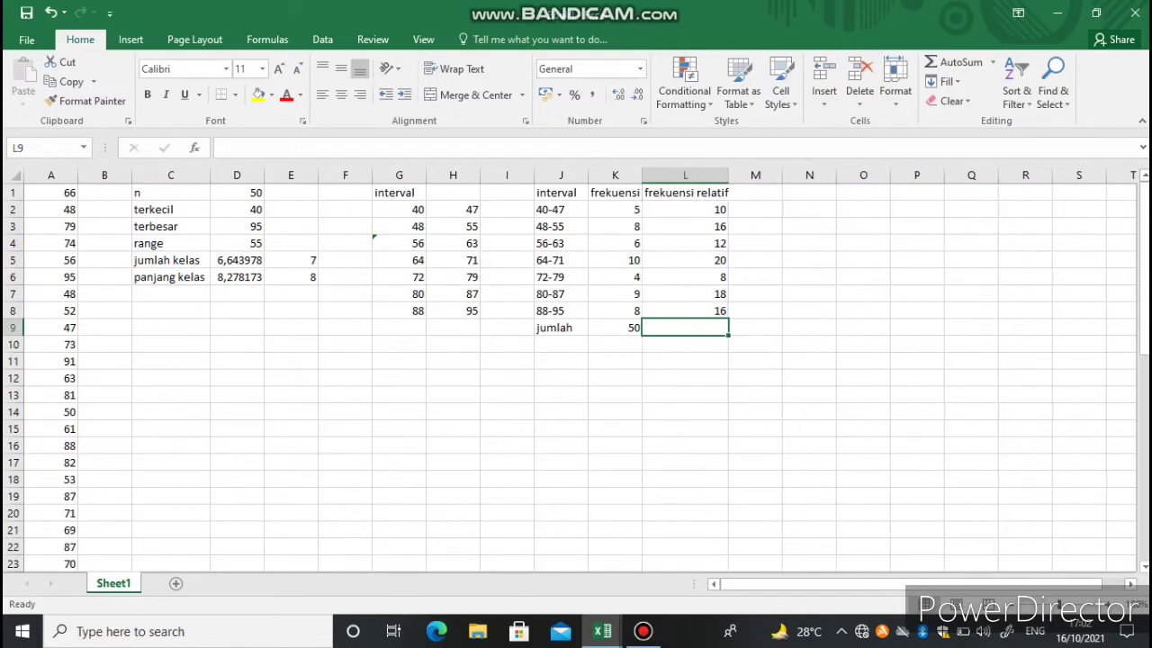
left_click_drag(588, 174, 666, 174)
left_click(623, 174)
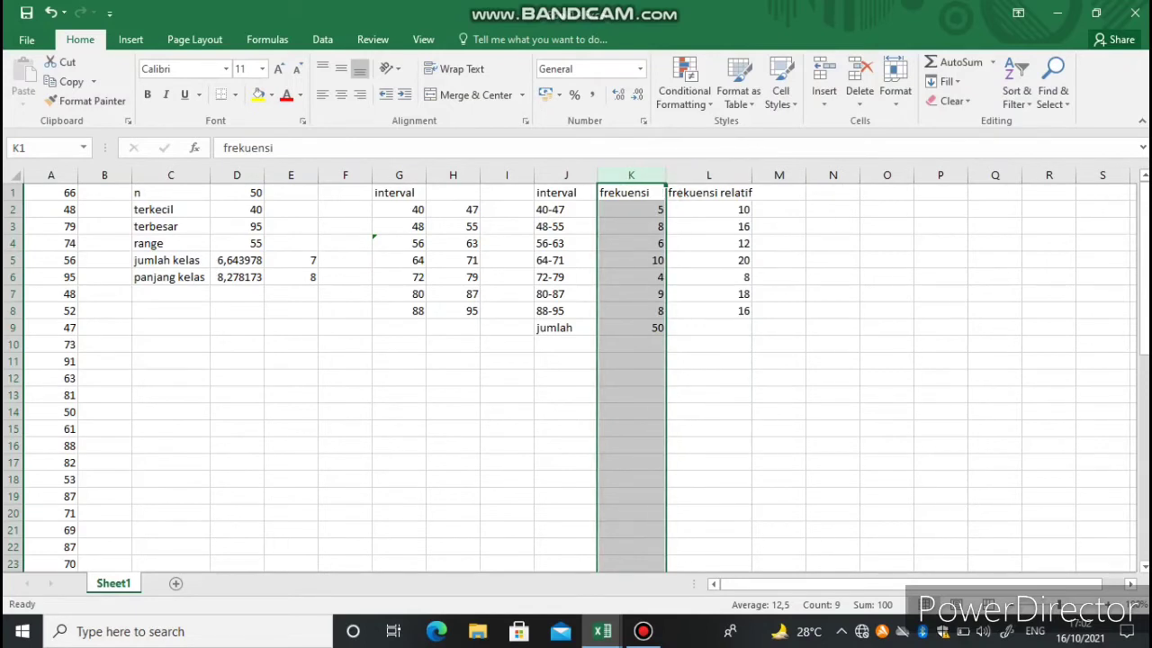
Apply all borders to the frequency table J1:L8 and centre its contents horizontally.
left_click_drag(558, 193, 709, 311)
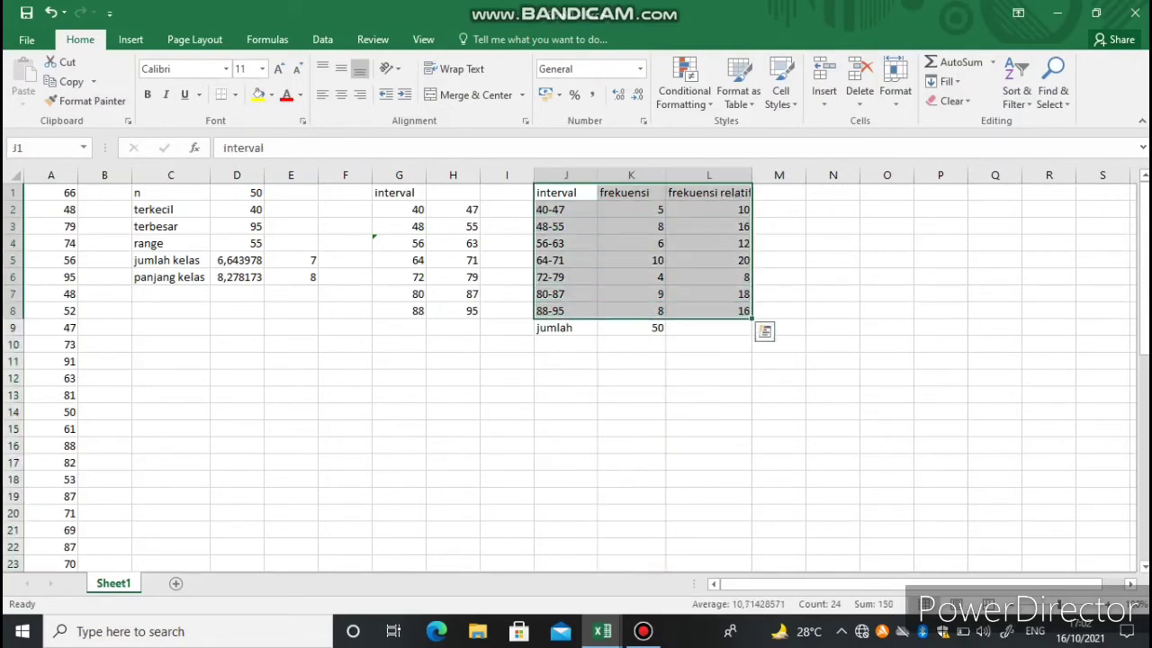
left_click(235, 95)
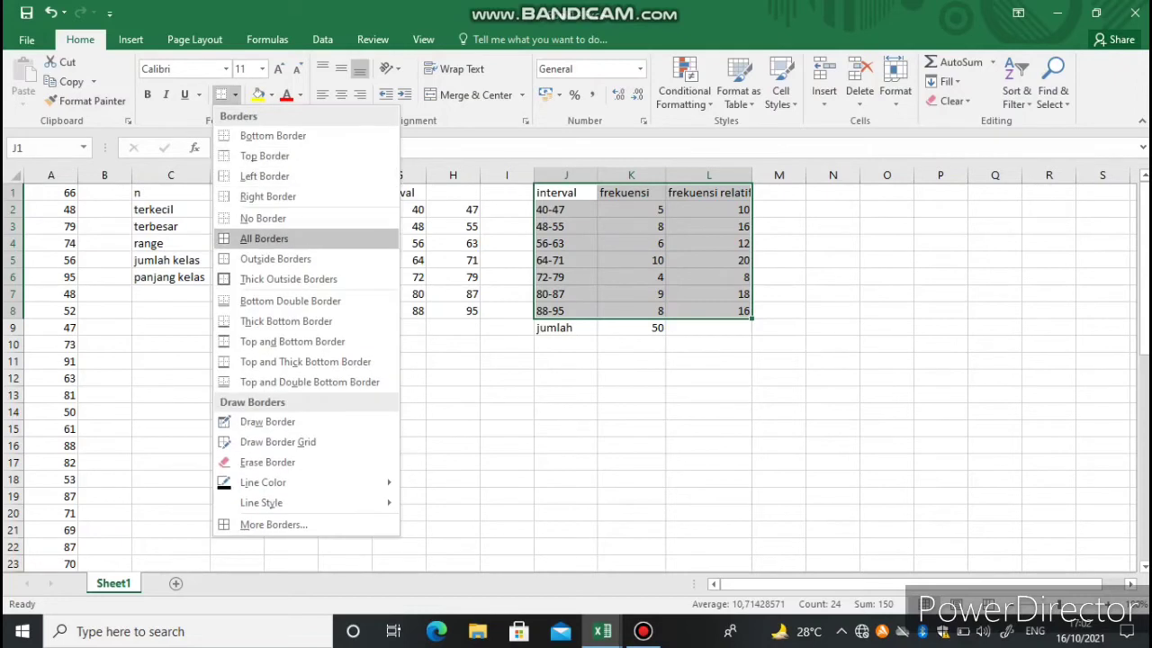
left_click(264, 239)
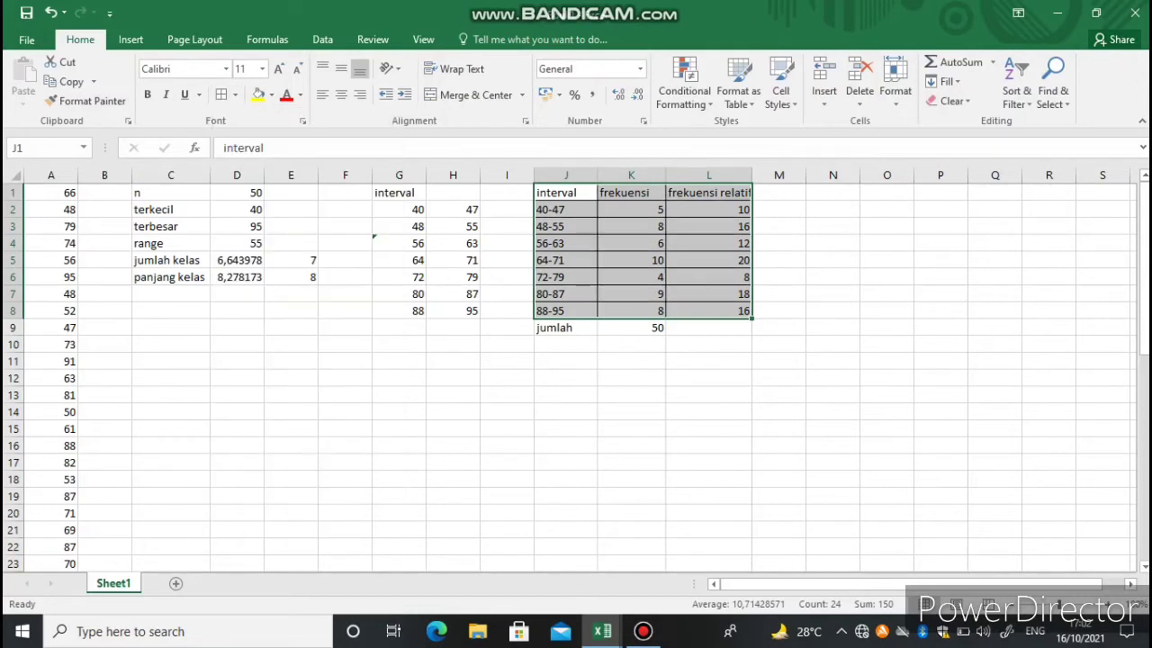
left_click(341, 94)
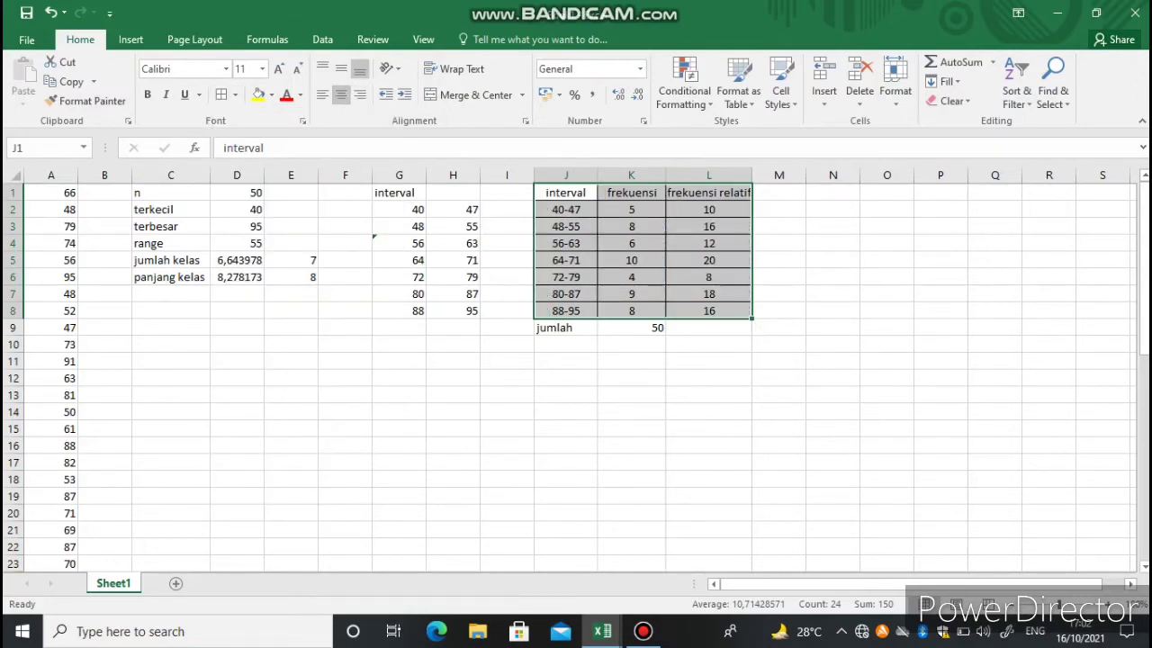
left_click(566, 429)
Insert a 2-D clustered column chart of the intervals and frequencies in J2:K8 and apply chart Style 14.
left_click_drag(566, 209, 631, 310)
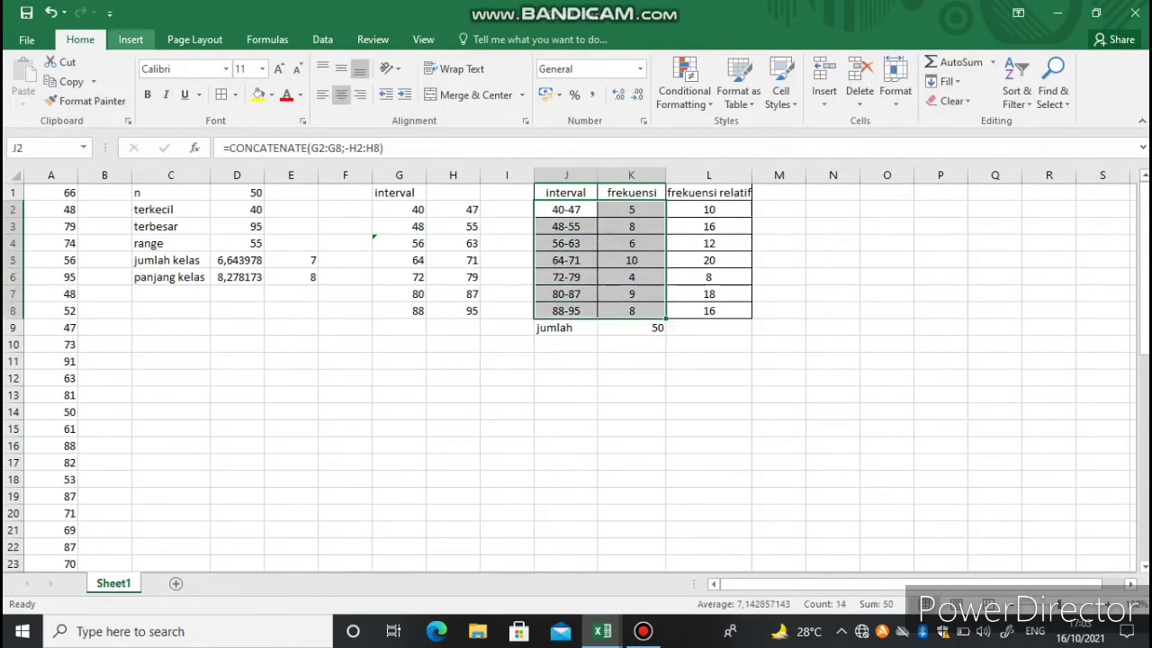
left_click(130, 39)
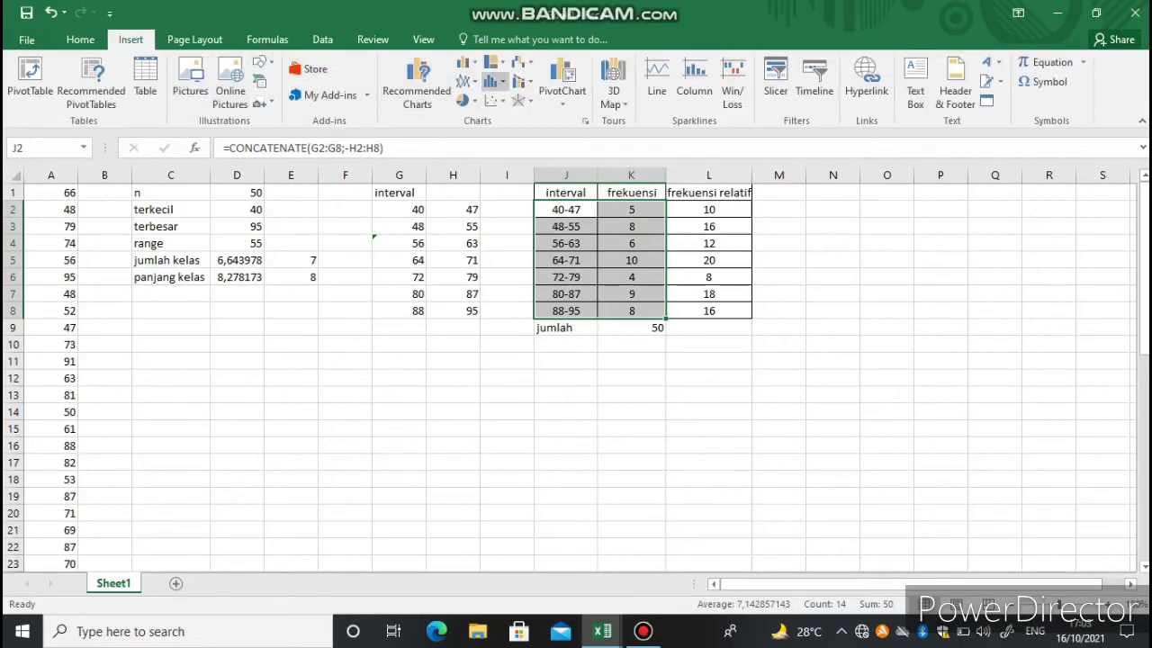
left_click(466, 62)
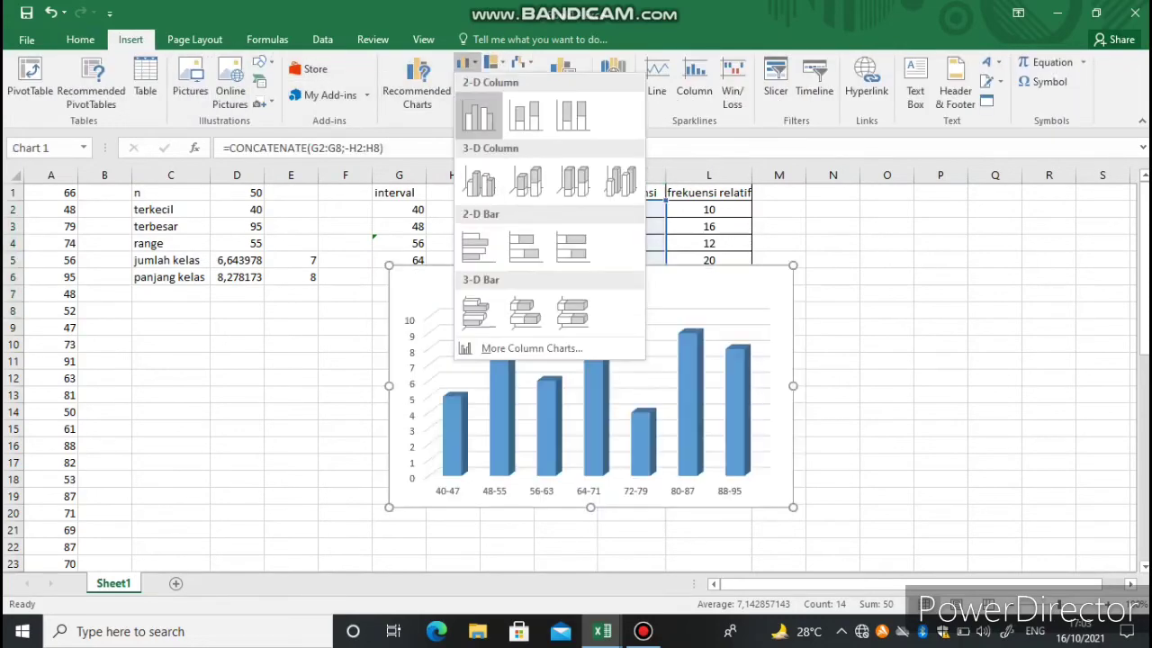
left_click(478, 116)
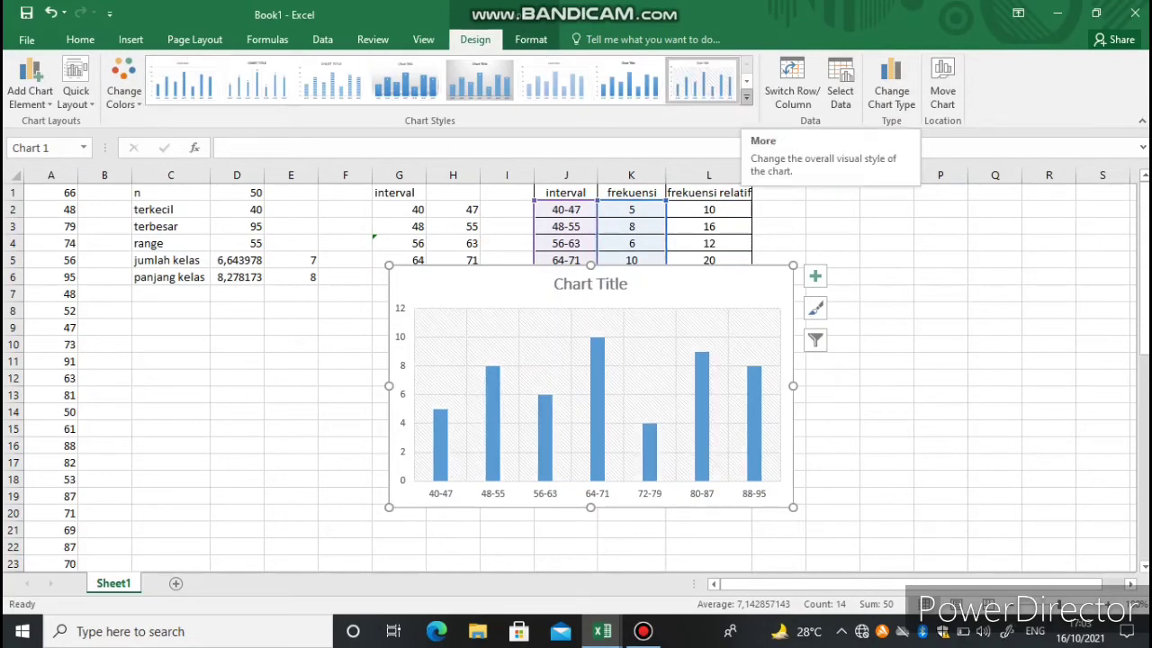
left_click(746, 80)
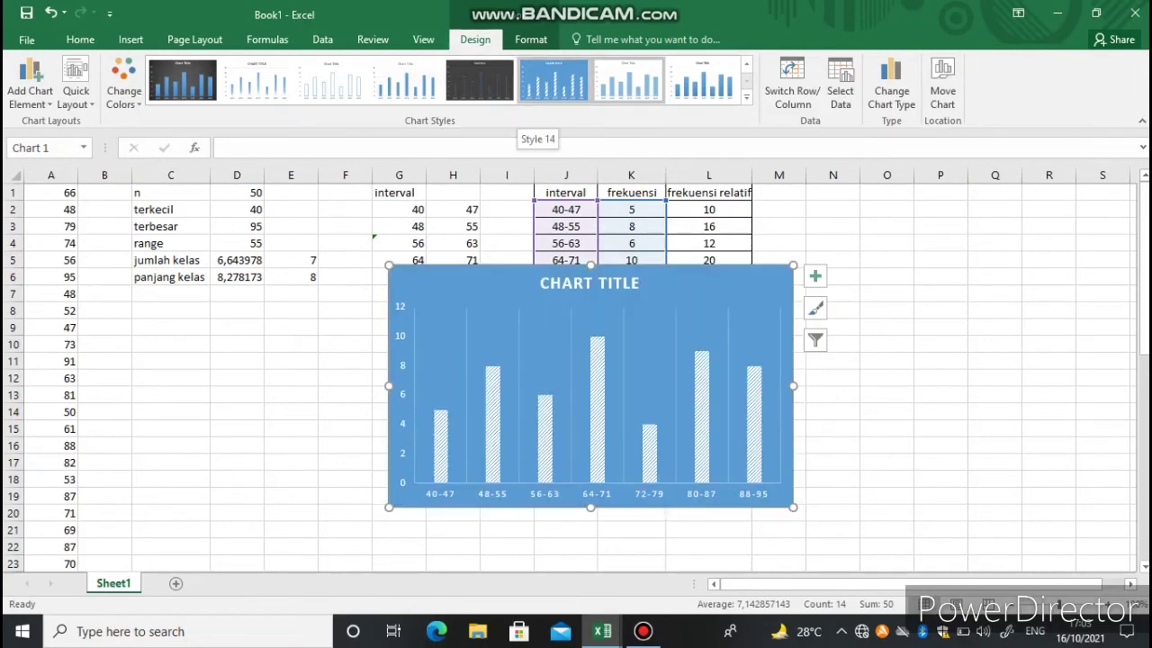
left_click(622, 378)
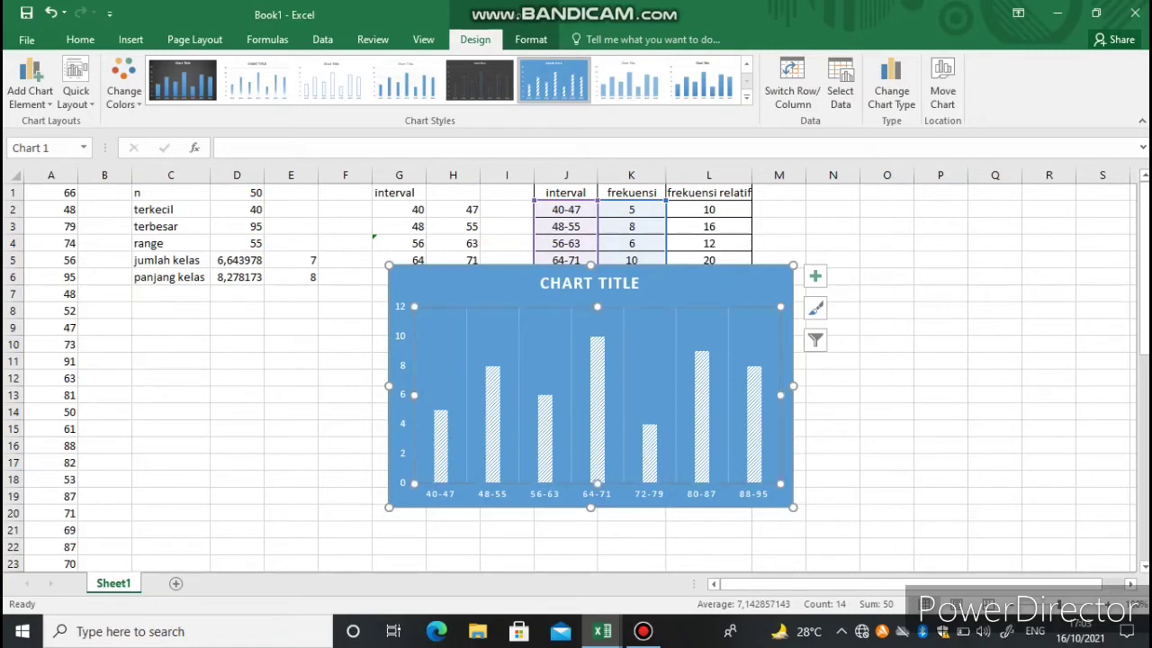
left_click(887, 411)
left_click(590, 288)
left_click_drag(594, 405, 606, 404)
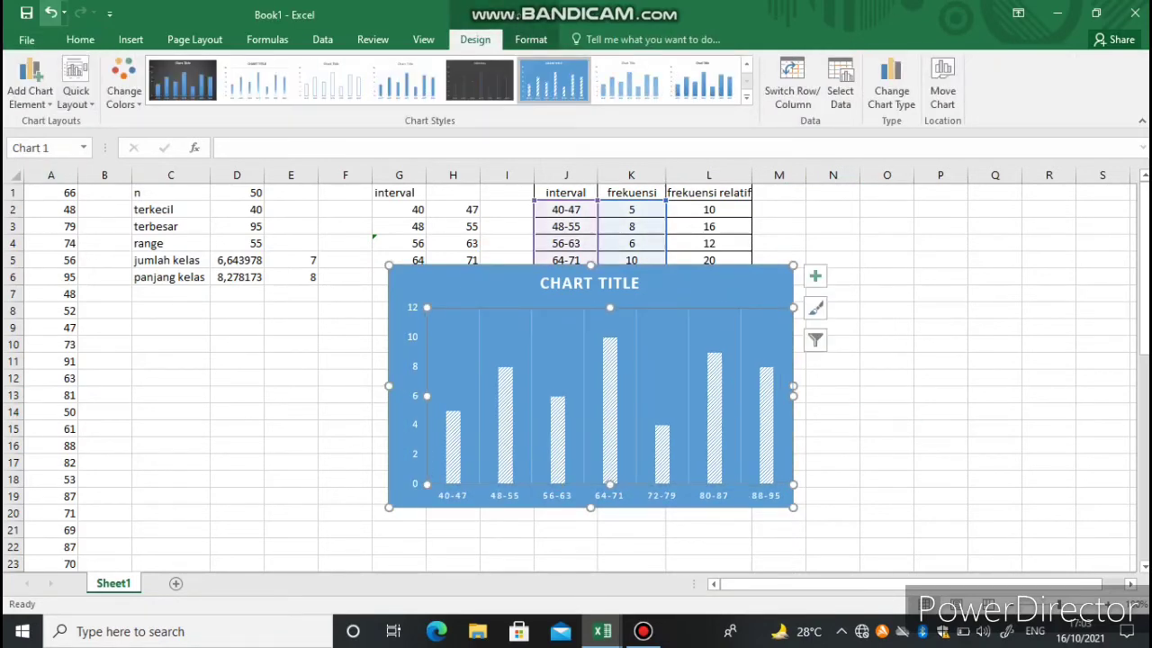
key("ctrl+z")
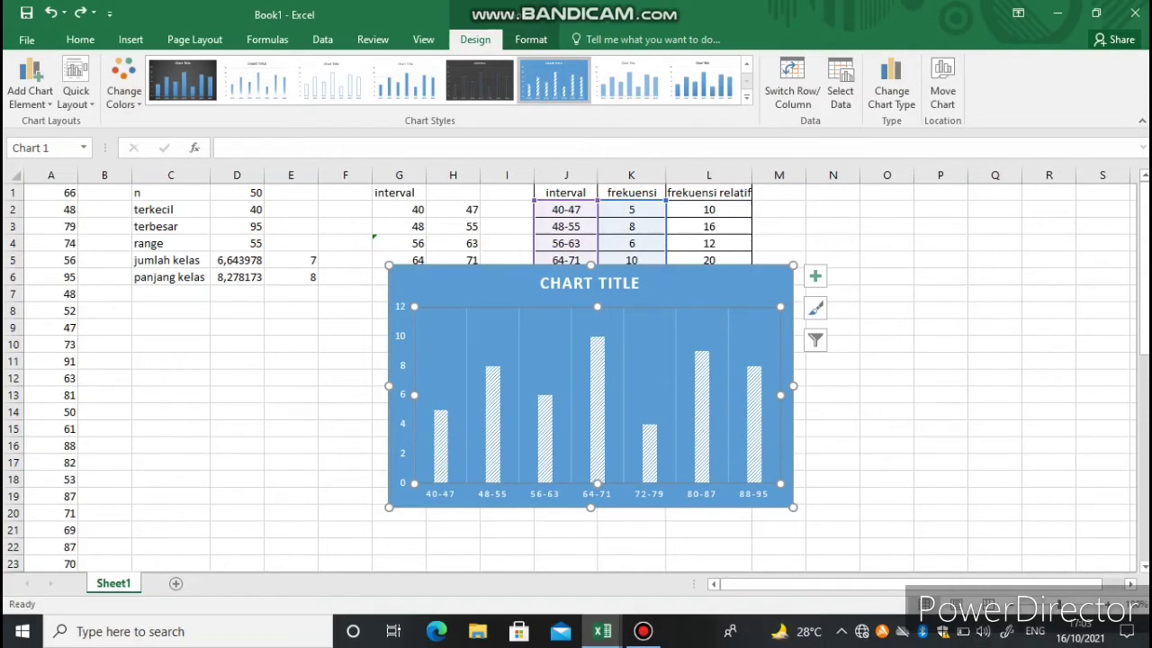
Resize the column chart so it sits beside the frequency table, covering roughly M2:Q15.
left_click_drag(792, 385, 977, 385)
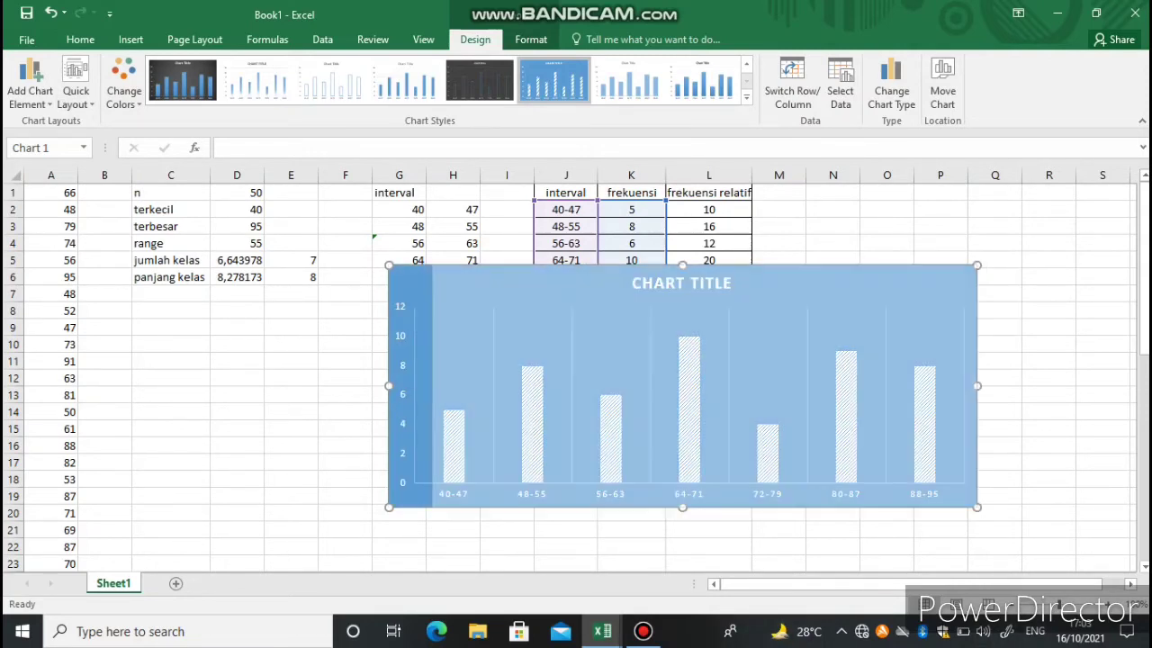
left_click_drag(786, 385, 763, 386)
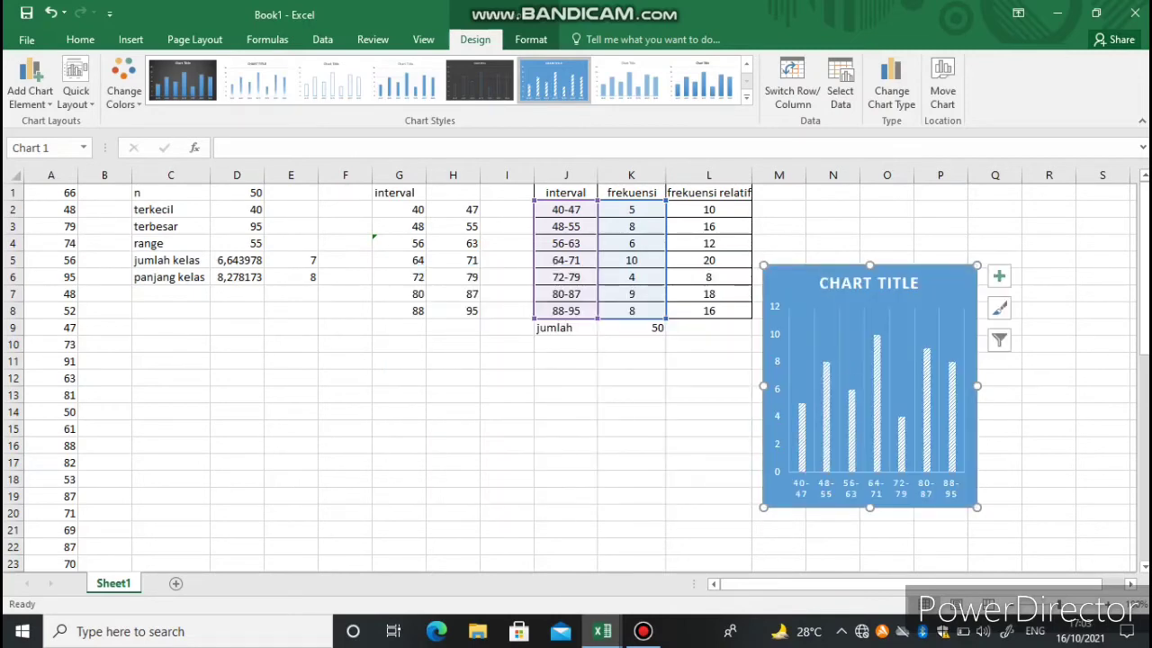
left_click_drag(869, 266, 870, 204)
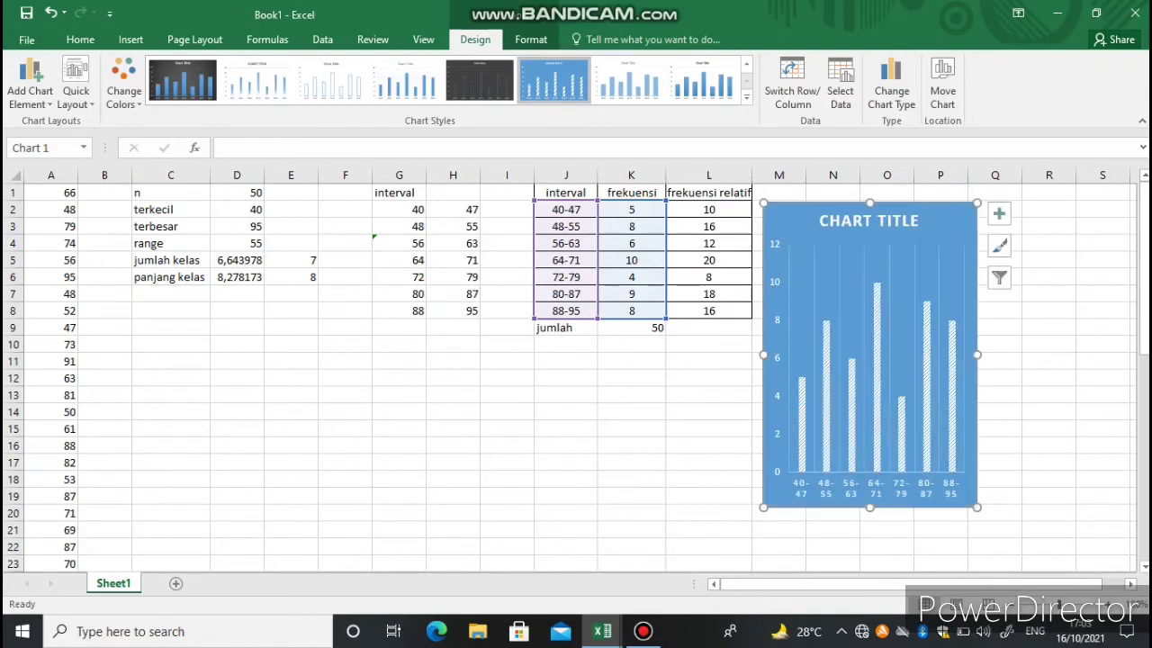
left_click(994, 359)
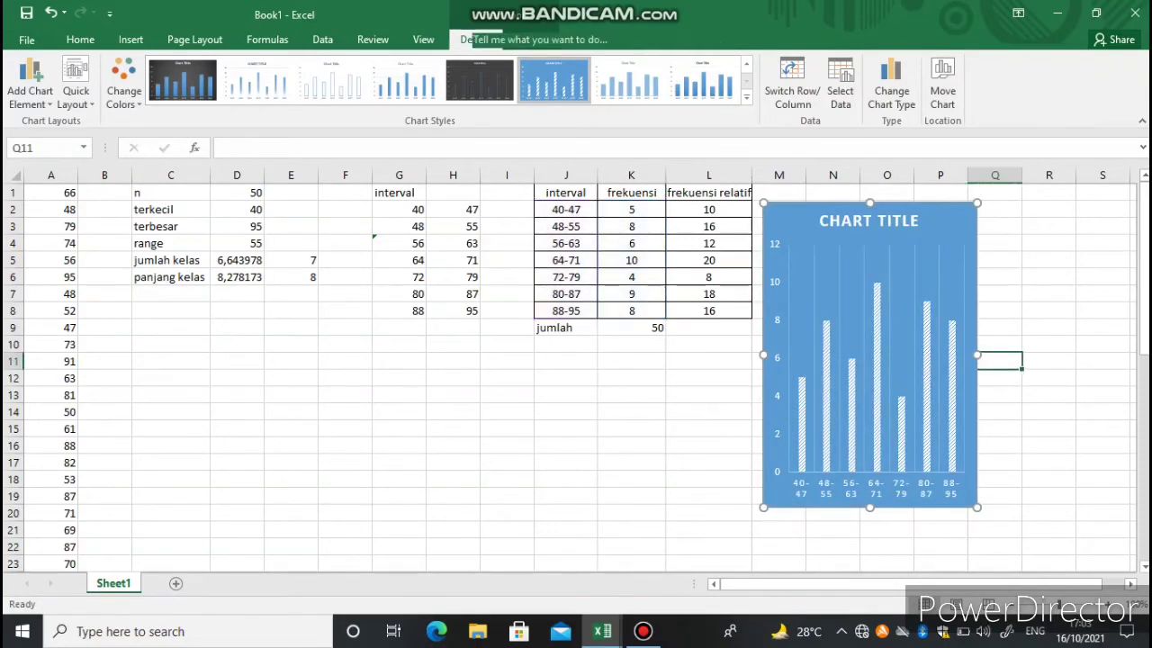
left_click(977, 354)
left_click_drag(976, 355, 1022, 355)
left_click(900, 494)
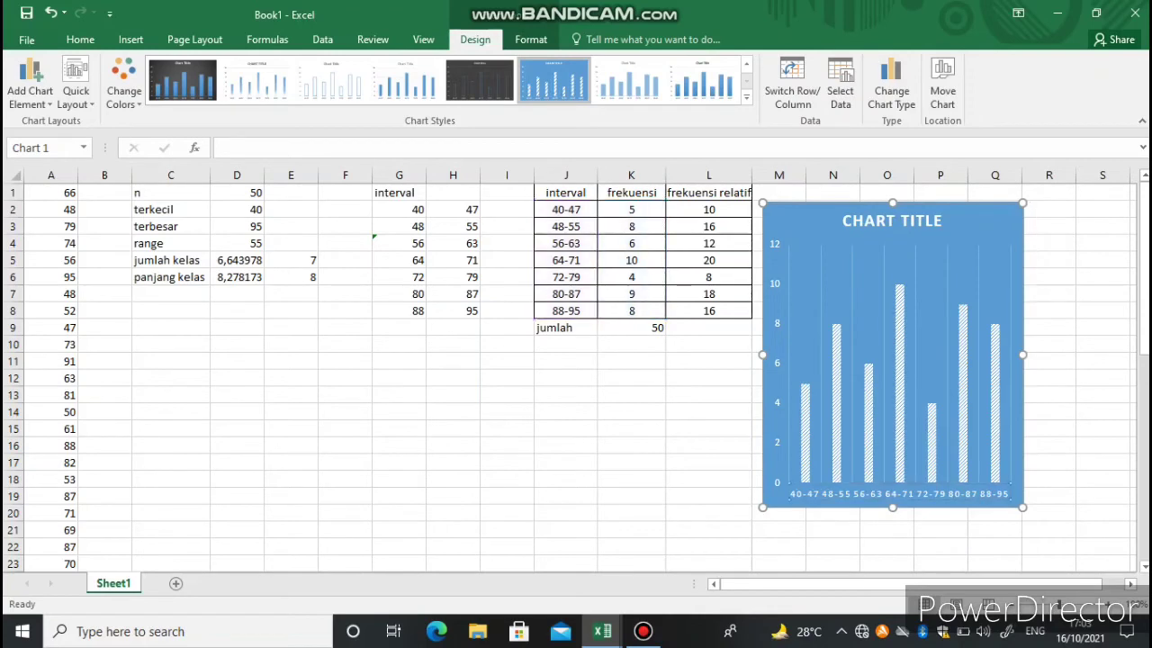
left_click_drag(892, 506, 892, 426)
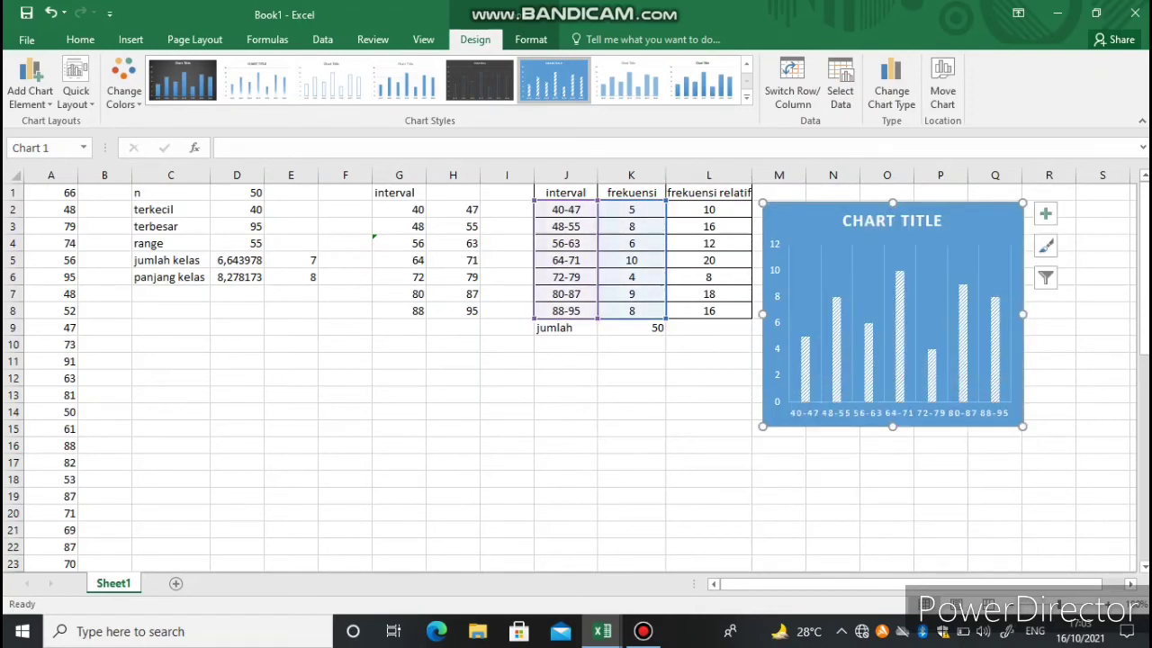
Preview other chart styles and recolour the chart with the Colorful palette that begins with green.
left_click(1046, 245)
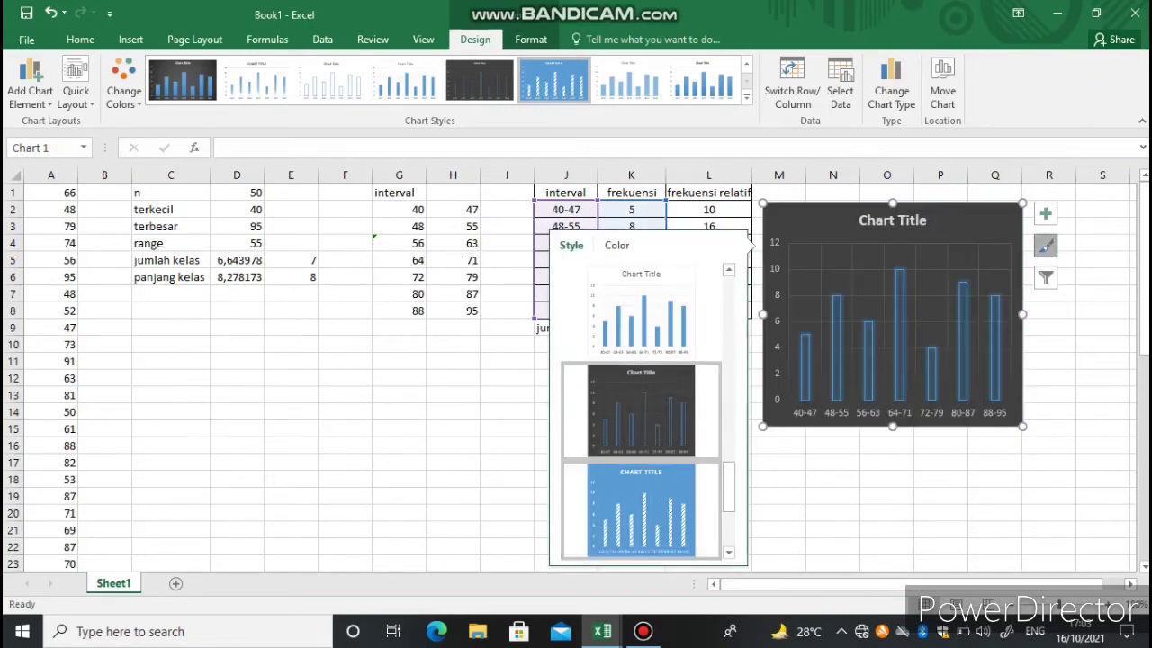
scroll(641, 411, "down", 1)
scroll(640, 411, "up", 3)
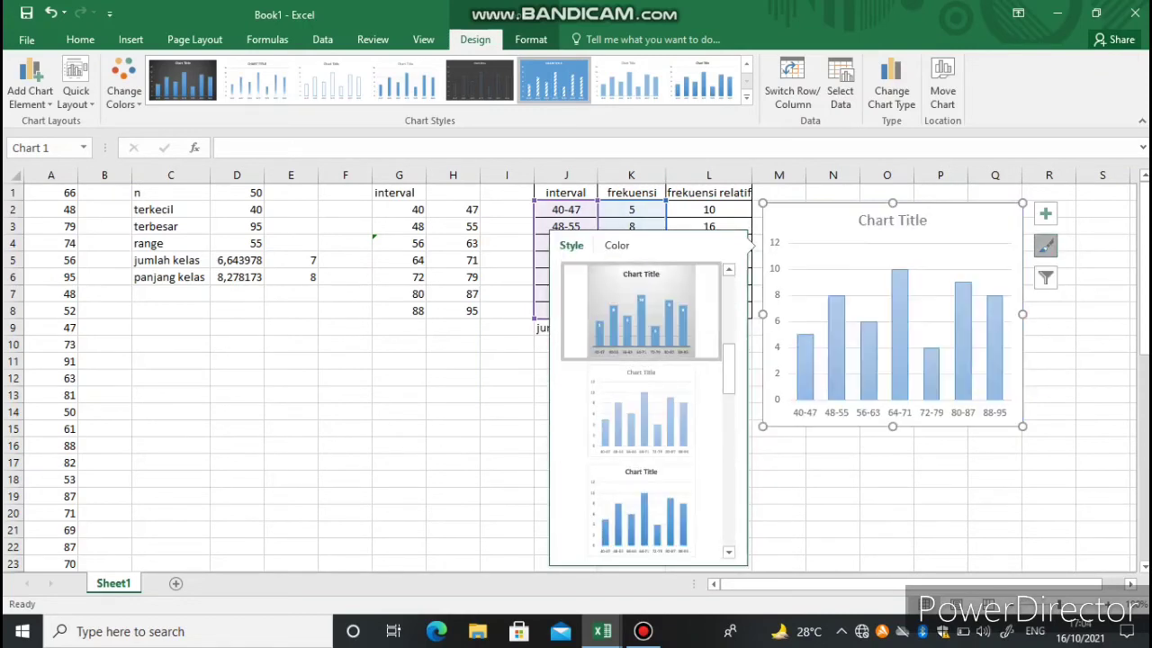
scroll(641, 411, "down", 2)
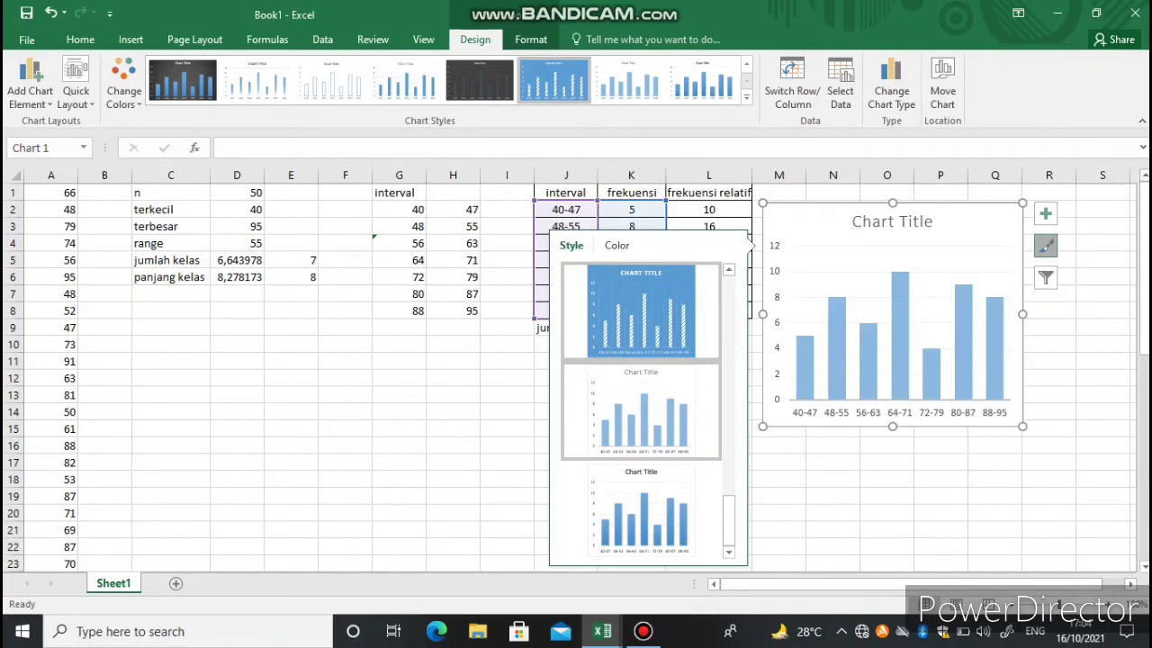
scroll(640, 411, "up", 1)
scroll(640, 411, "down", 1)
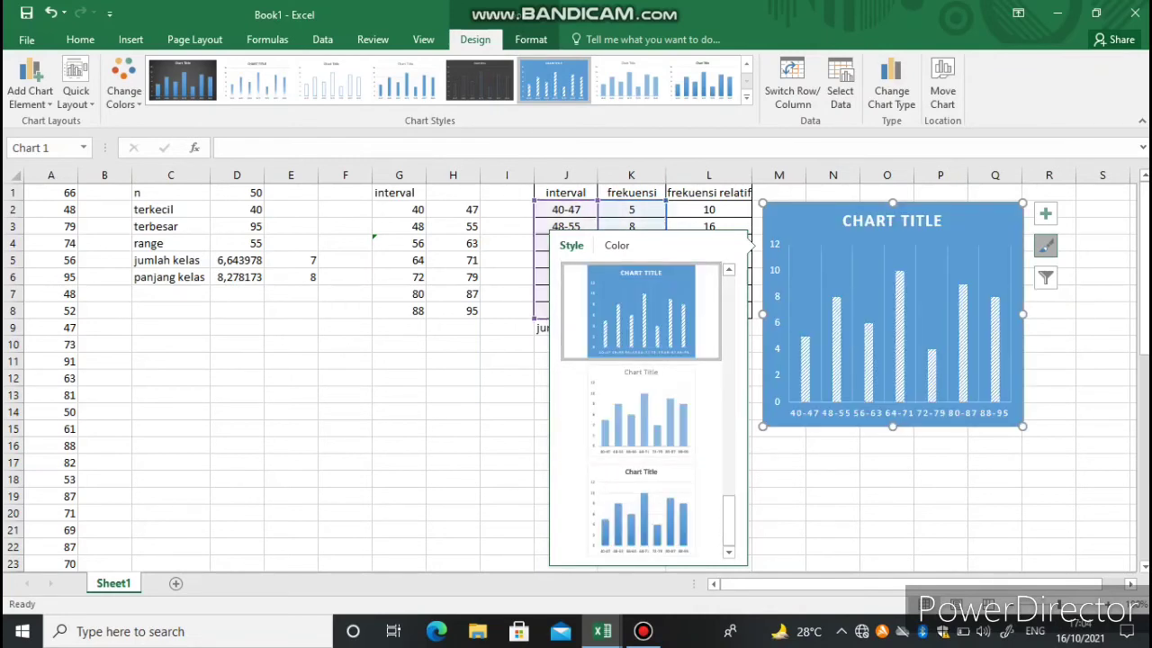
left_click(616, 244)
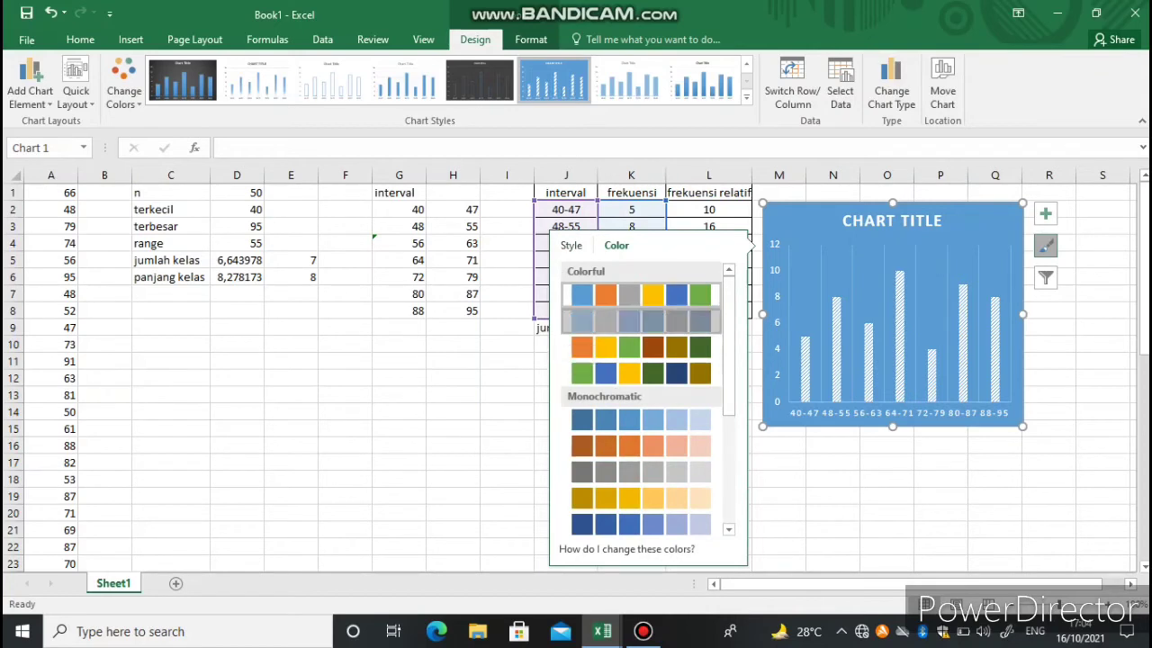
left_click(641, 348)
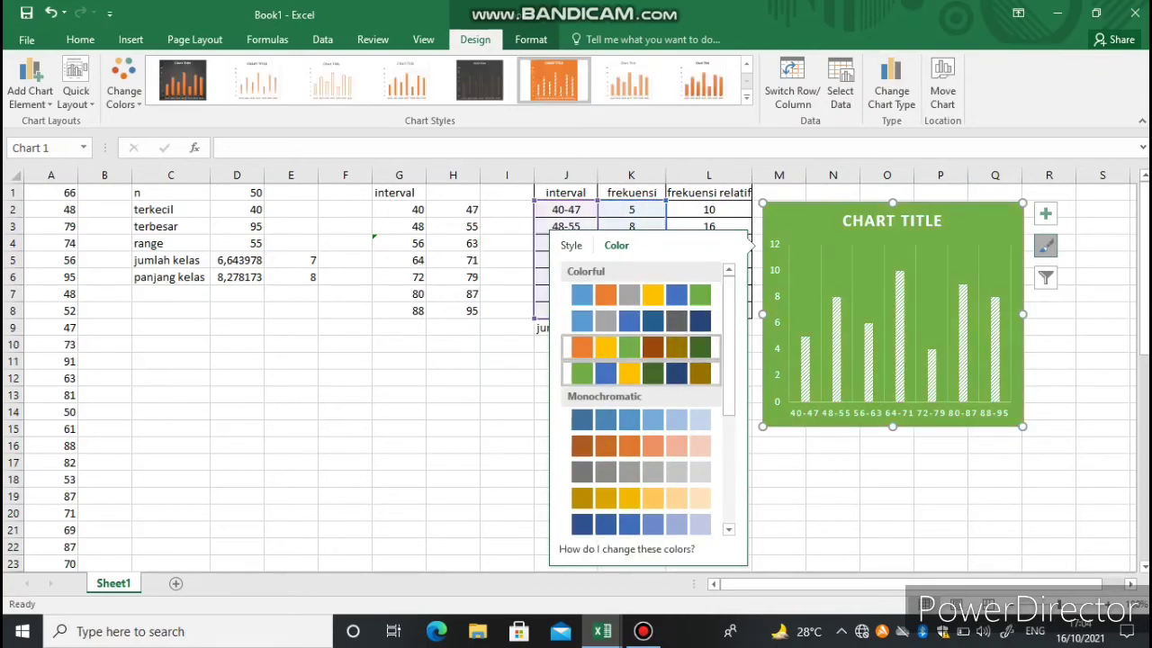
left_click(641, 373)
left_click(940, 512)
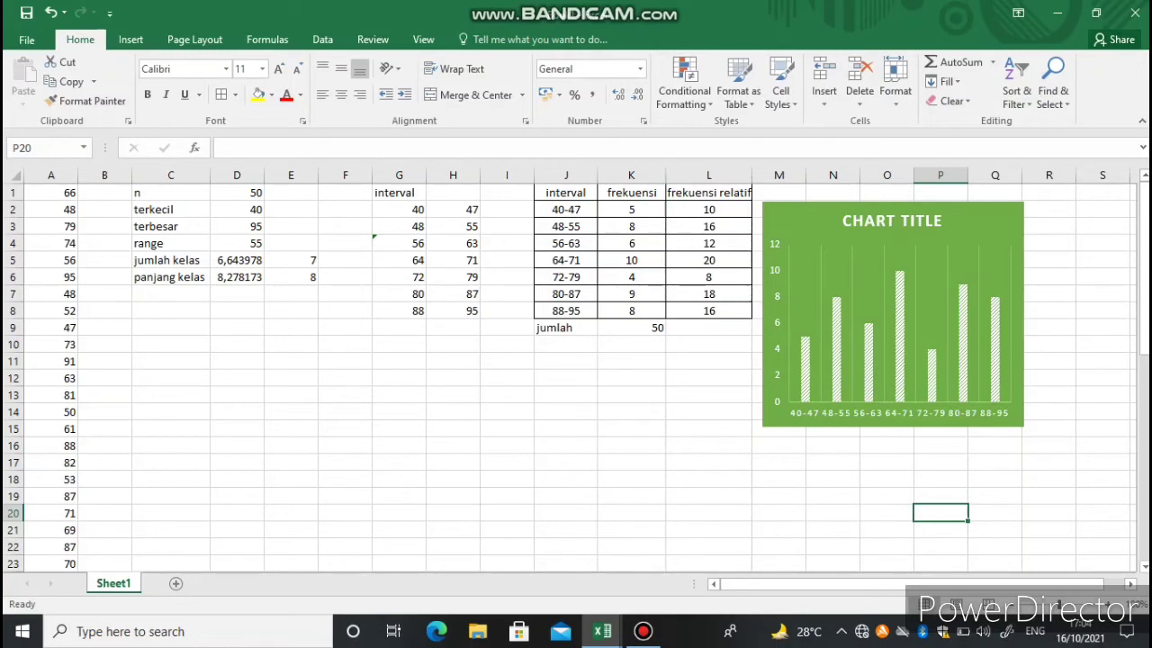
Replace the column chart's placeholder title with "DATA PRATIKUM STATISTIK 1".
left_click(892, 221)
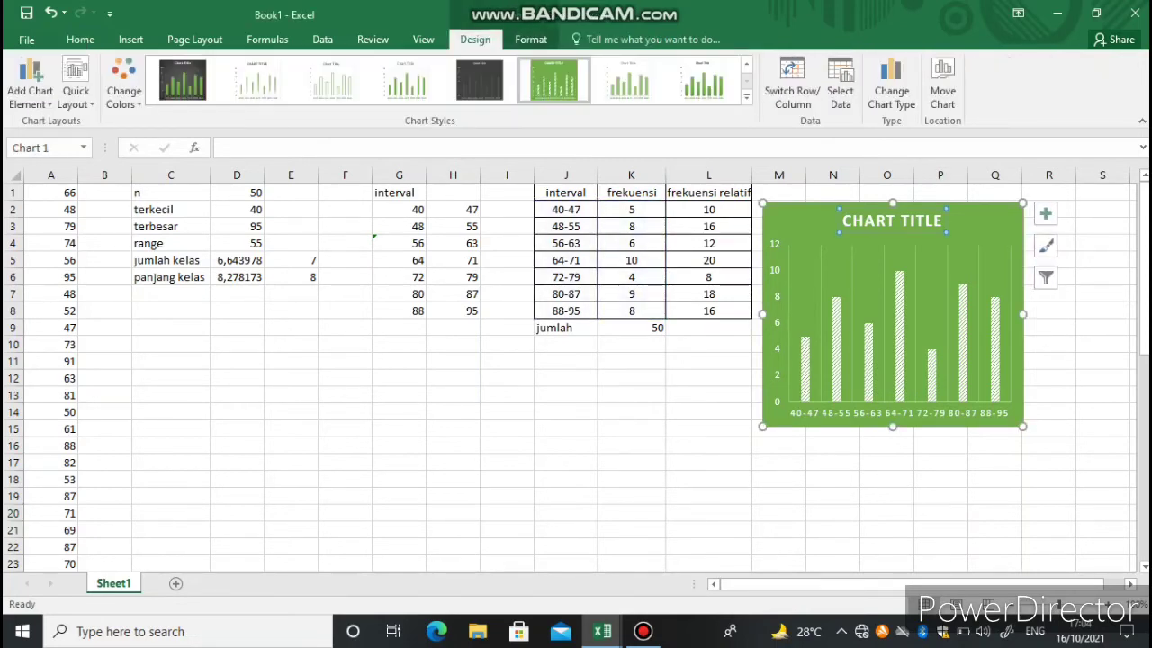
left_click_drag(842, 221, 945, 221)
type("D")
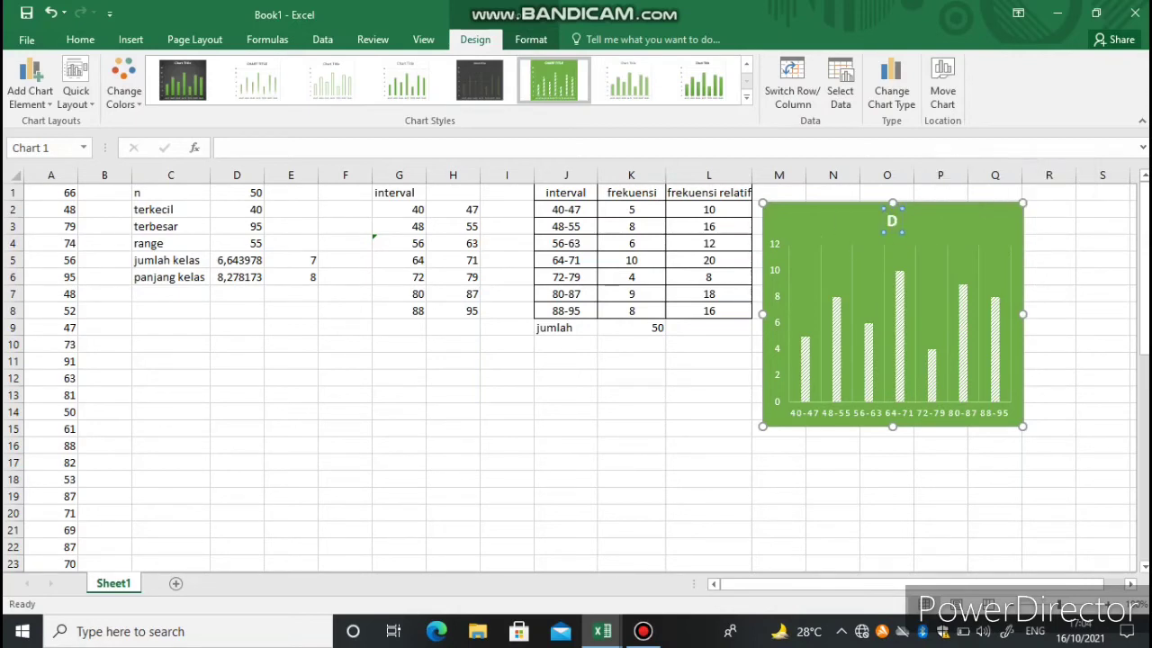
type("ATA PRATIKUM S")
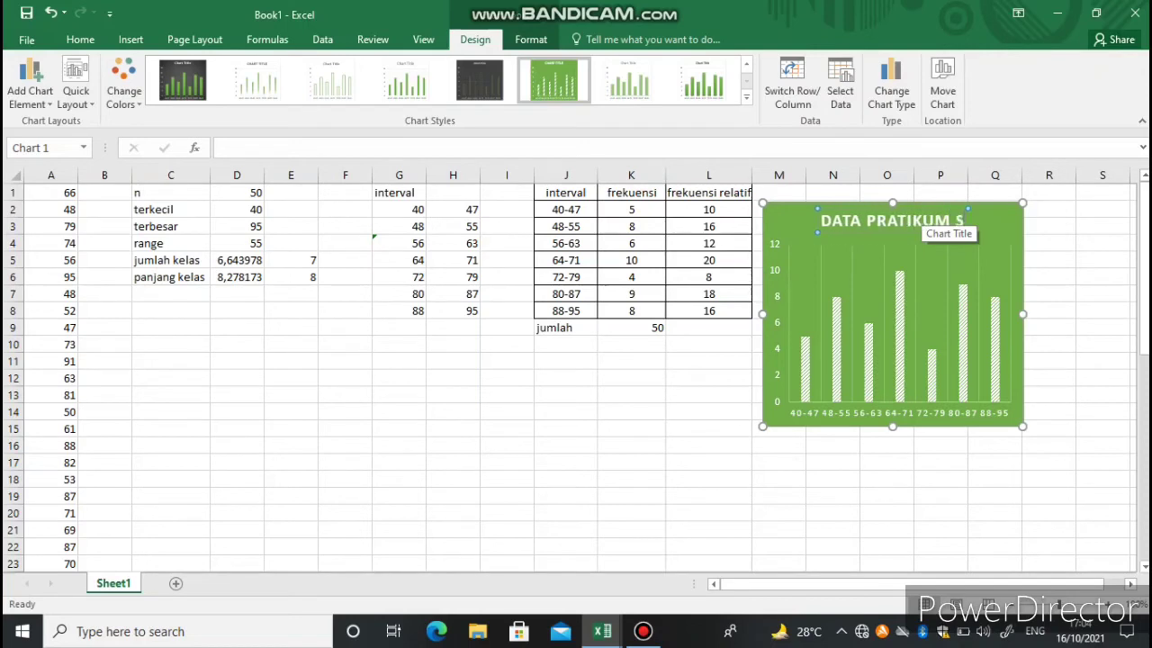
type("TATISTI")
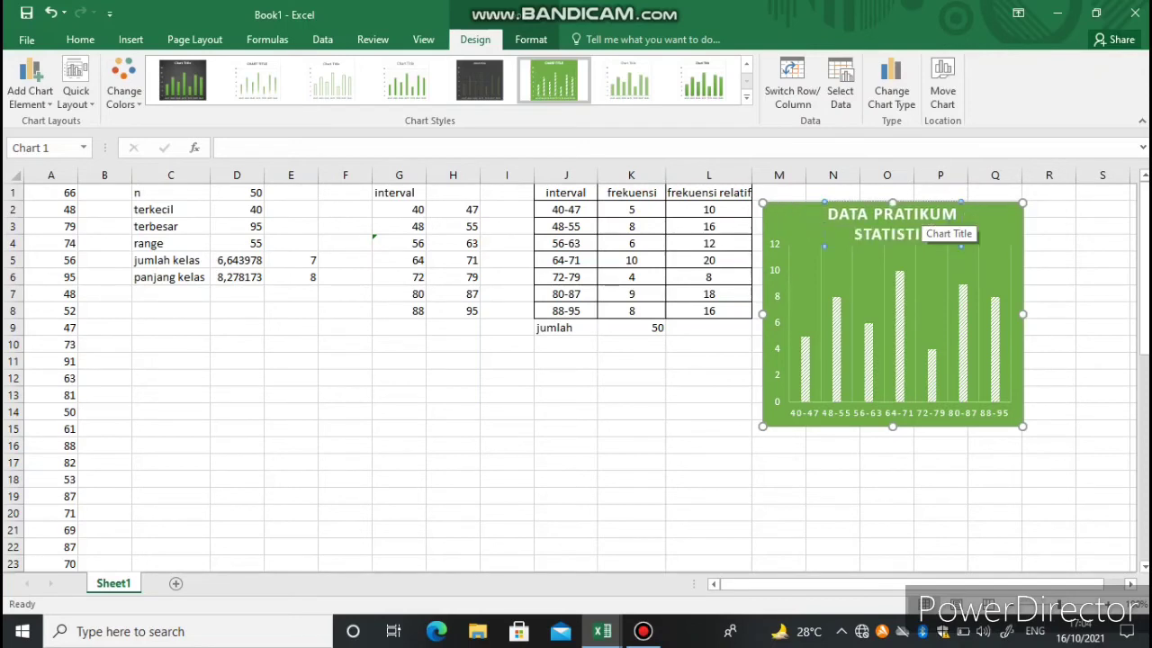
type("K")
type(" 1")
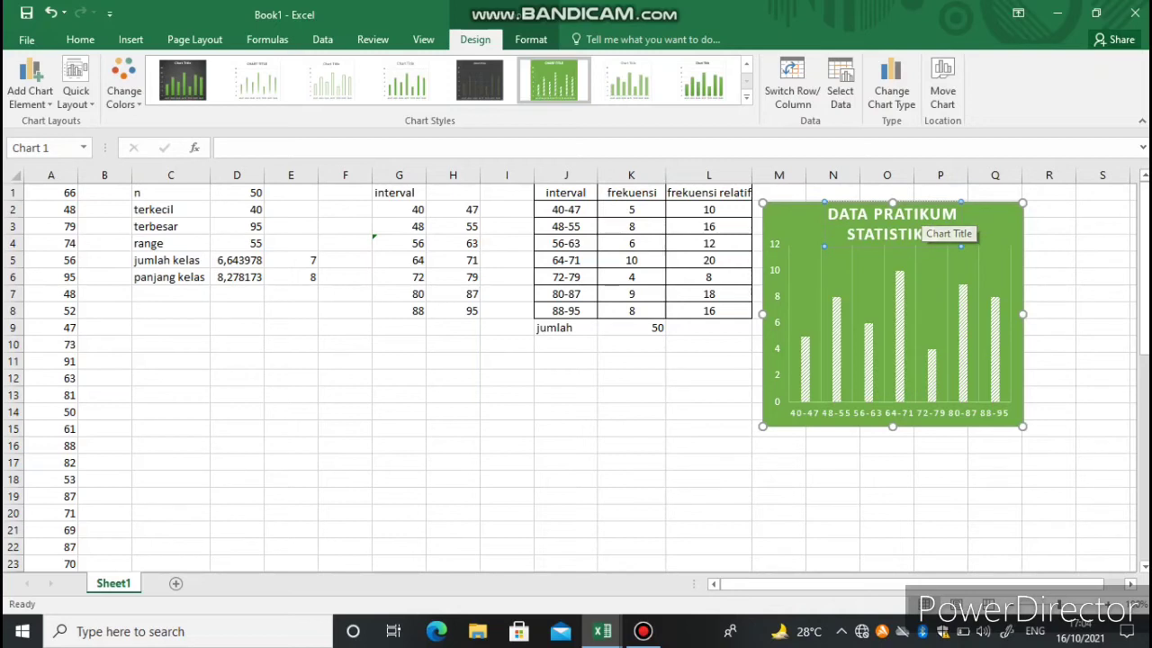
left_click(708, 360)
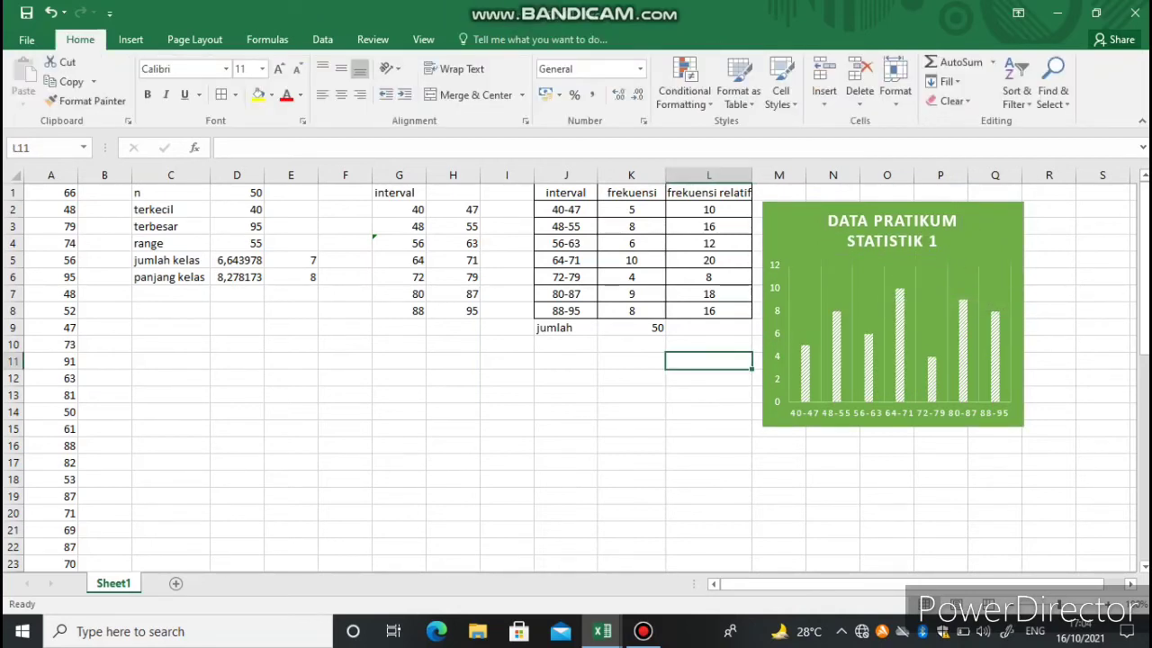
Insert a basic 2-D line chart of J2:K8 and apply the grey gradient style with values inside round markers.
left_click_drag(566, 208, 631, 310)
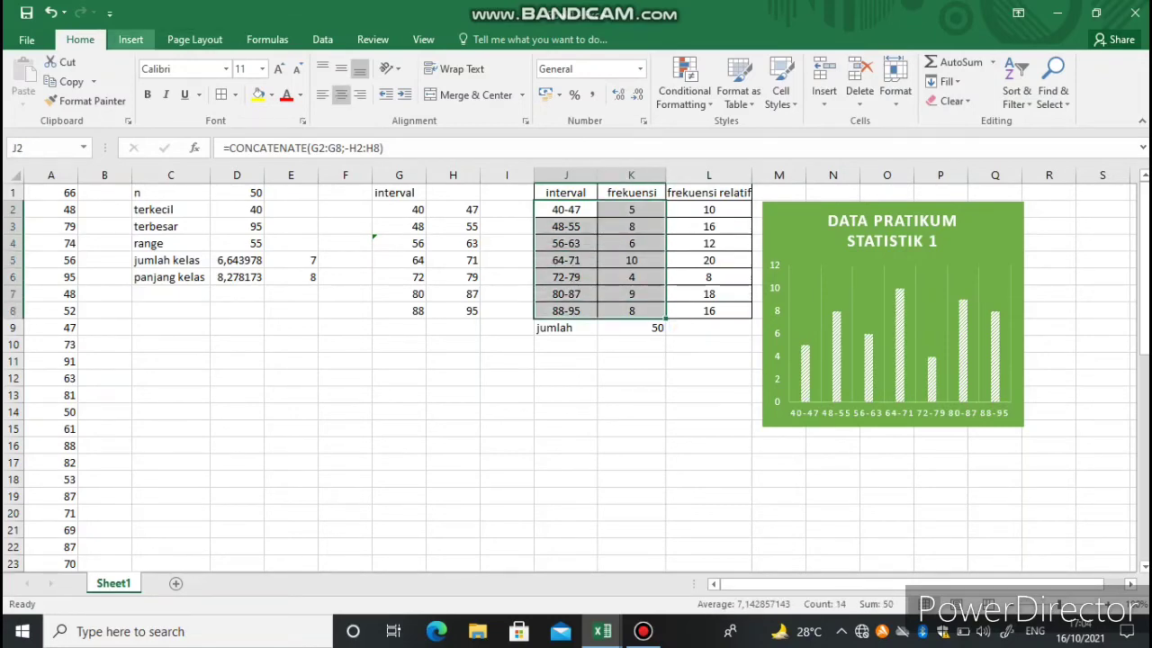
left_click(130, 40)
left_click(465, 81)
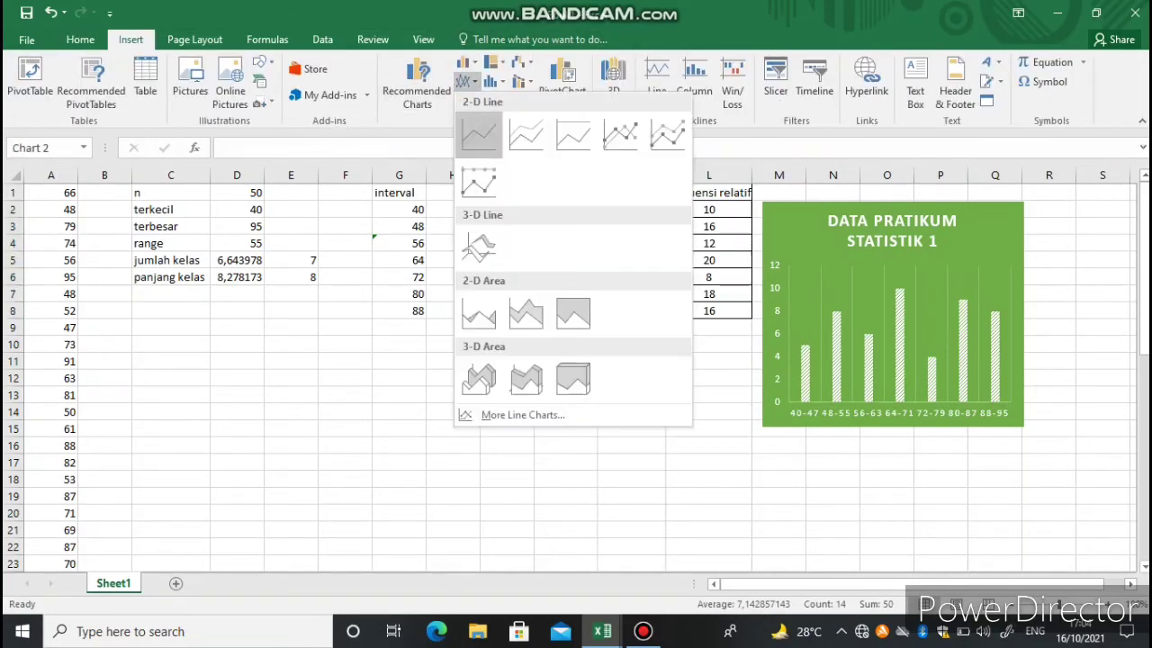
left_click(480, 134)
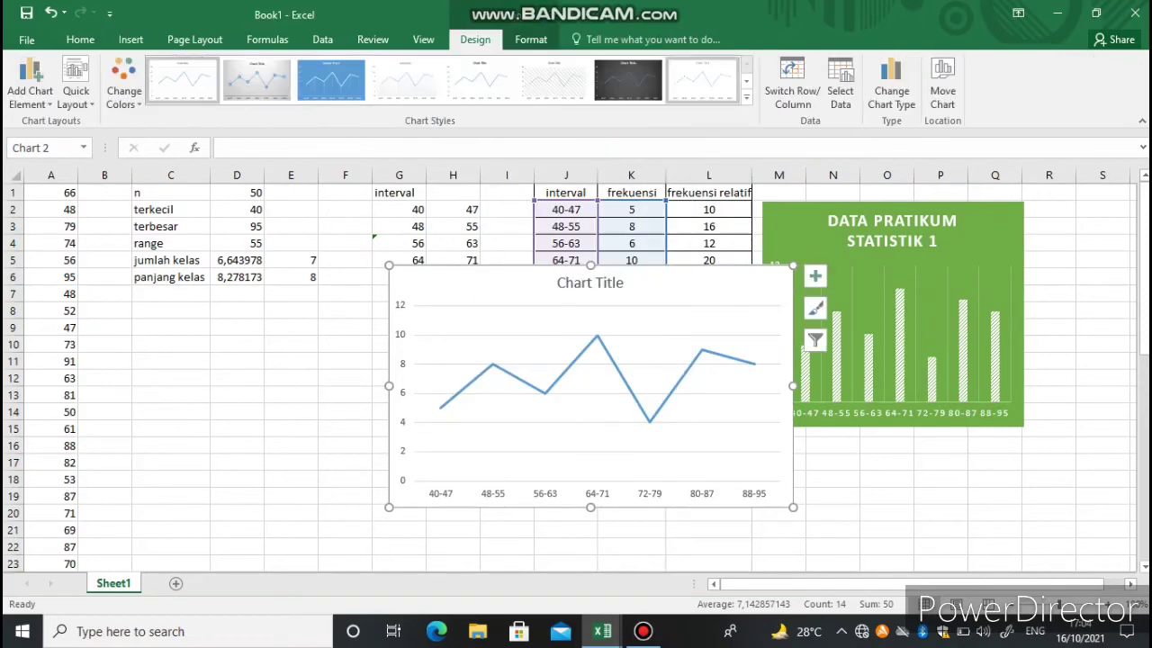
left_click(257, 79)
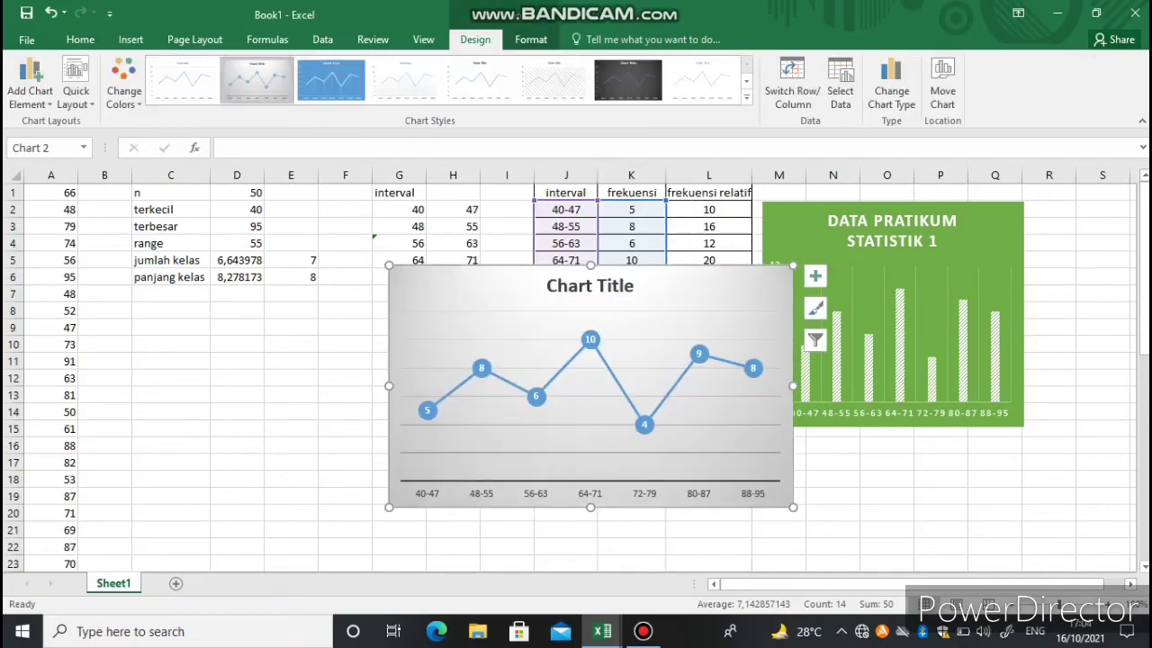
left_click(398, 546)
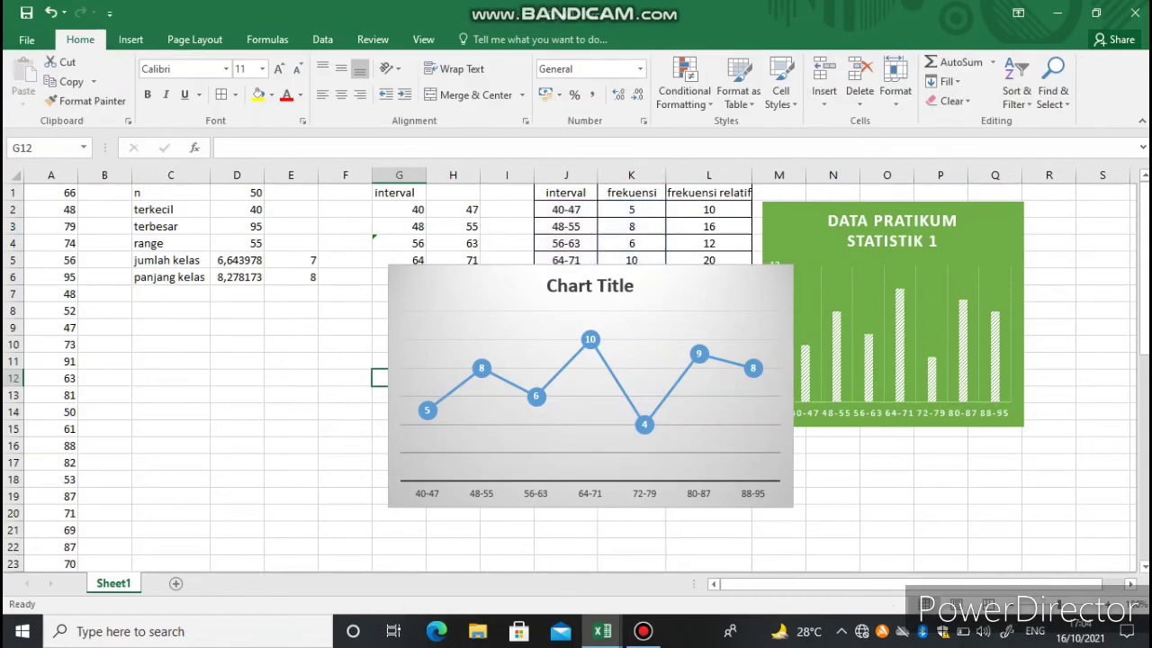
Resize the line chart so it sits below the class calculations, covering roughly C9:I26.
left_click(504, 459)
left_click_drag(504, 459, 250, 459)
left_click_drag(136, 385, 136, 385)
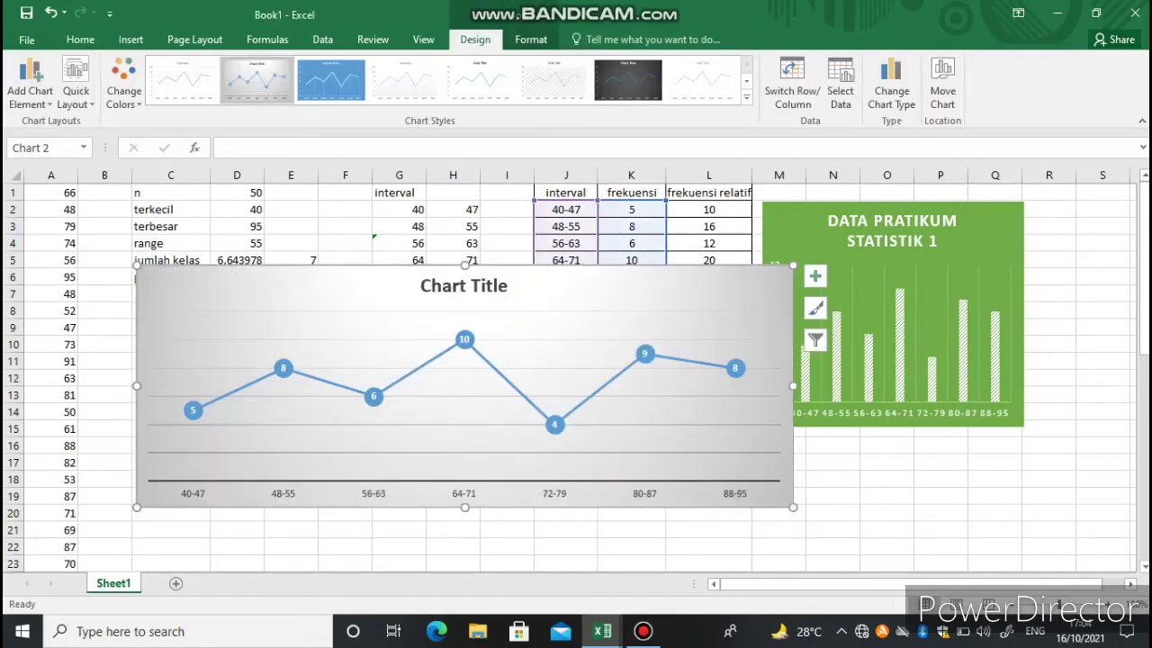
left_click_drag(465, 264, 465, 302)
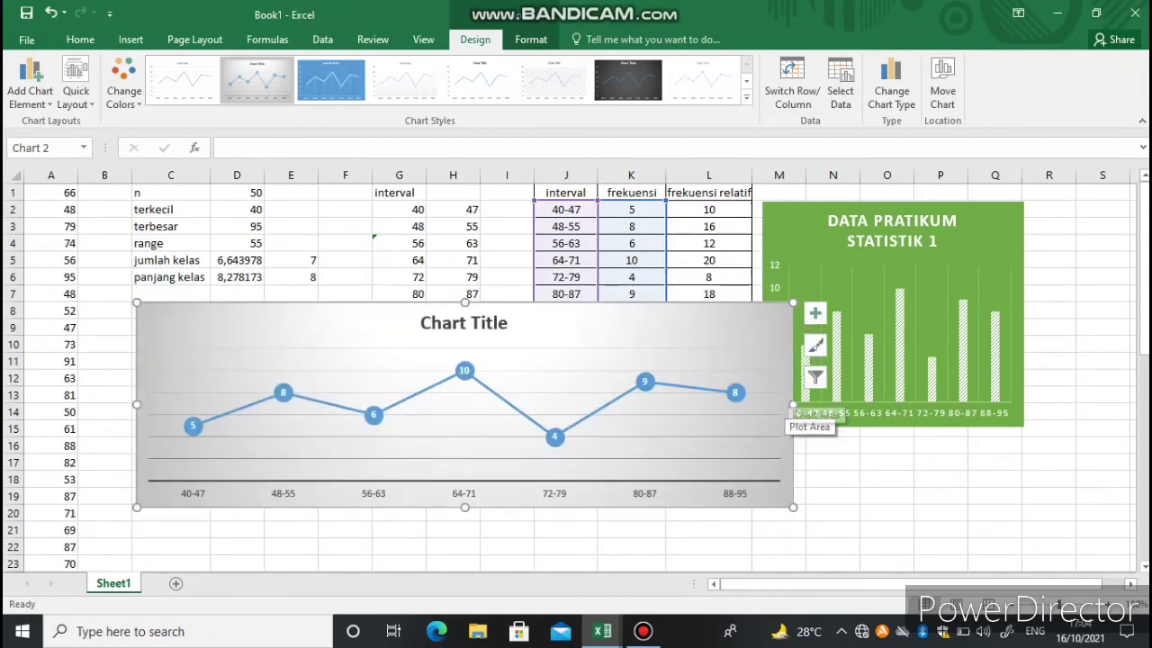
left_click_drag(792, 404, 508, 404)
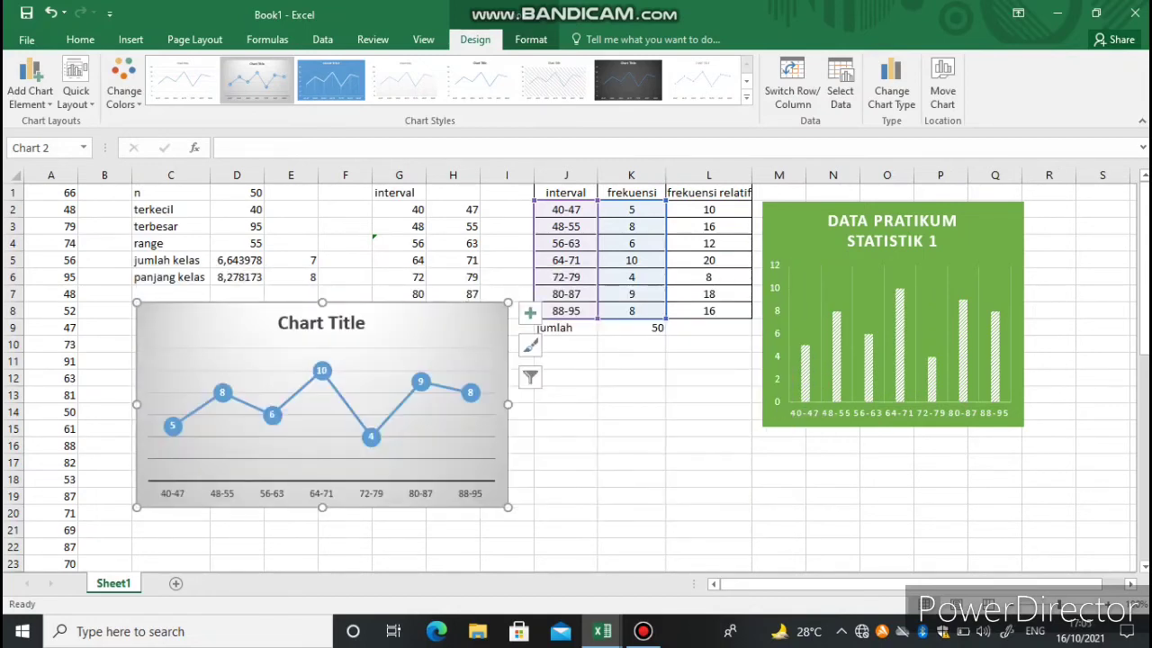
scroll(360, 504, "down", 1)
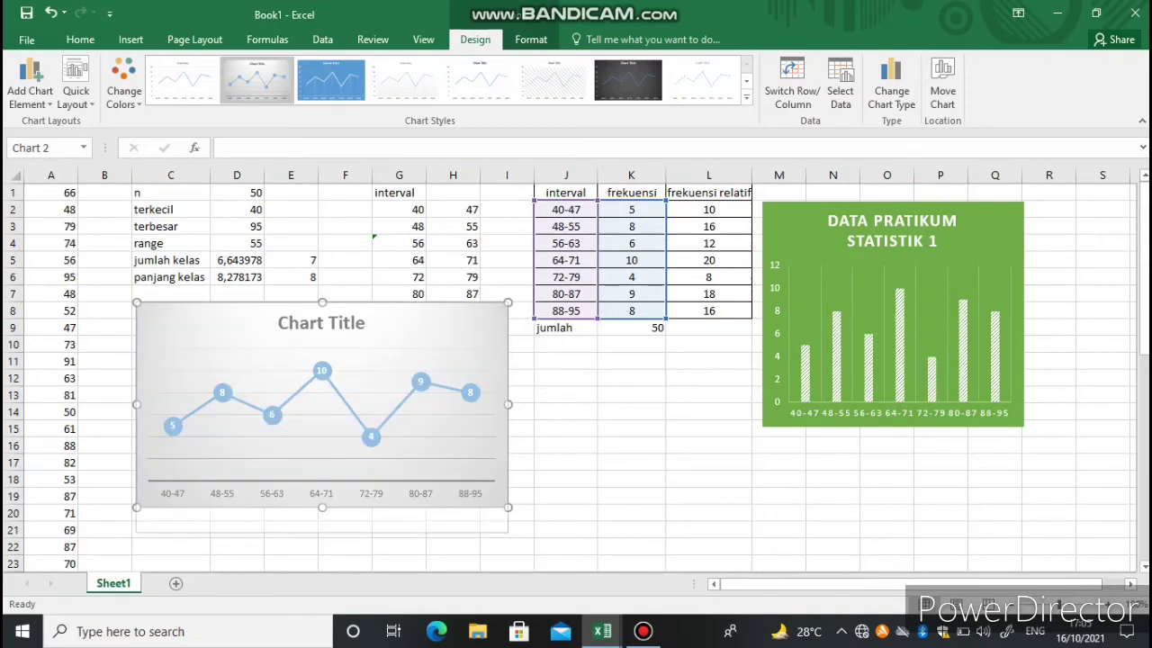
left_click_drag(322, 464, 322, 566)
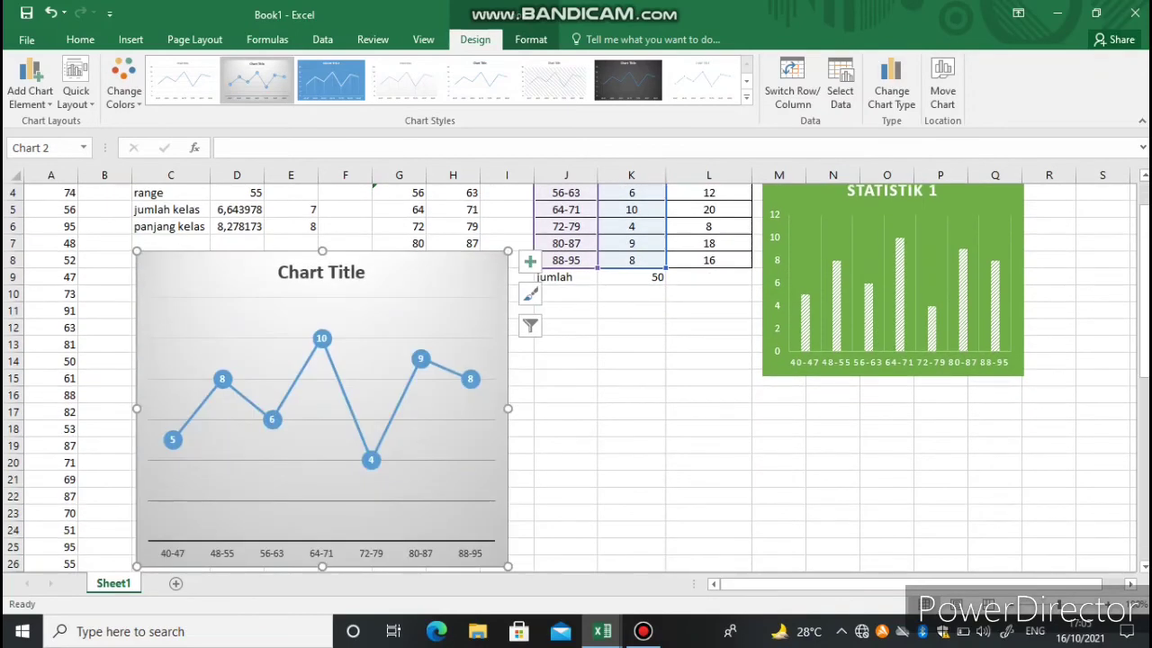
left_click_drag(322, 251, 322, 277)
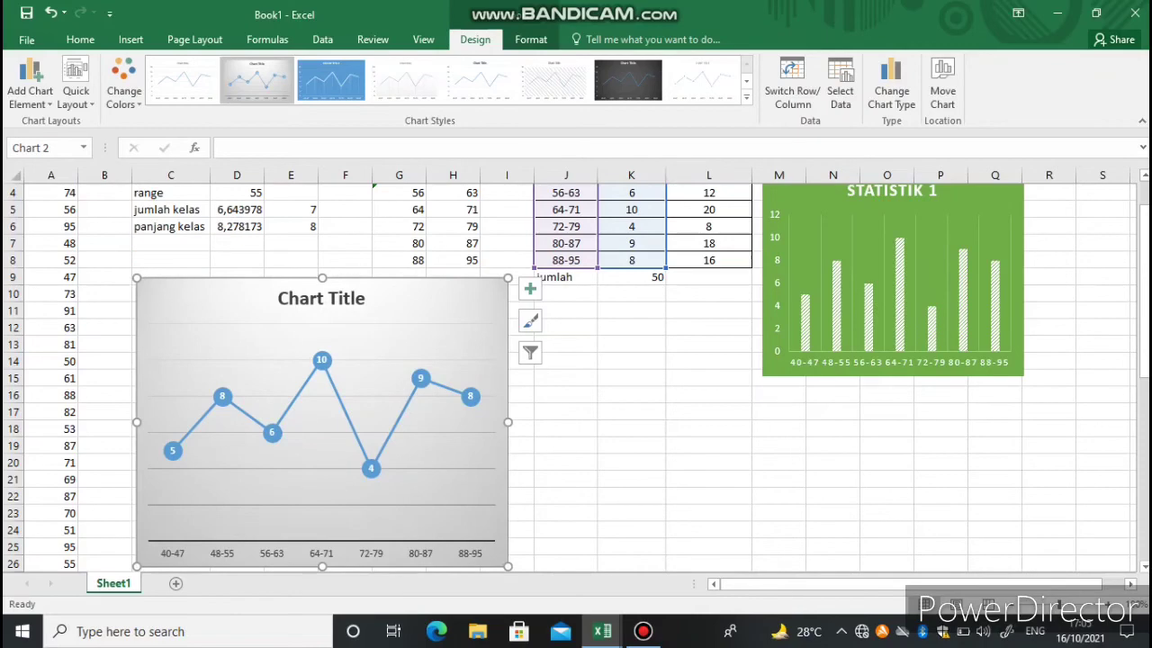
Shorten the line chart from its lower edge so it ends at about row 23.
left_click(321, 298)
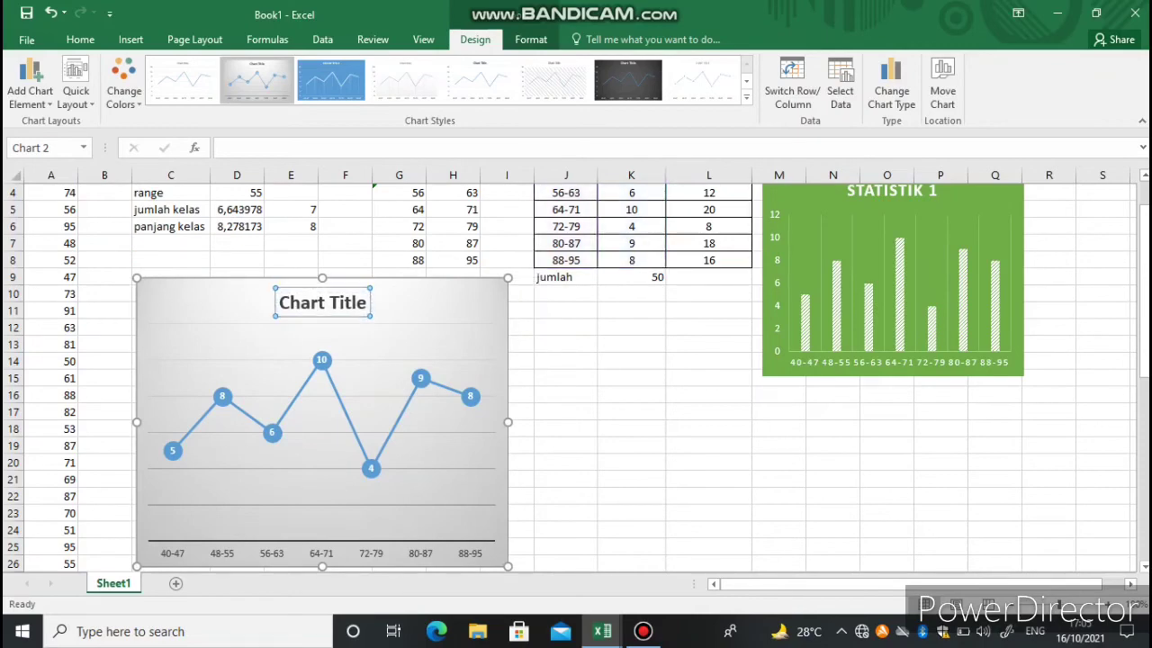
scroll(356, 299, "down", 1)
scroll(576, 378, "up", 1)
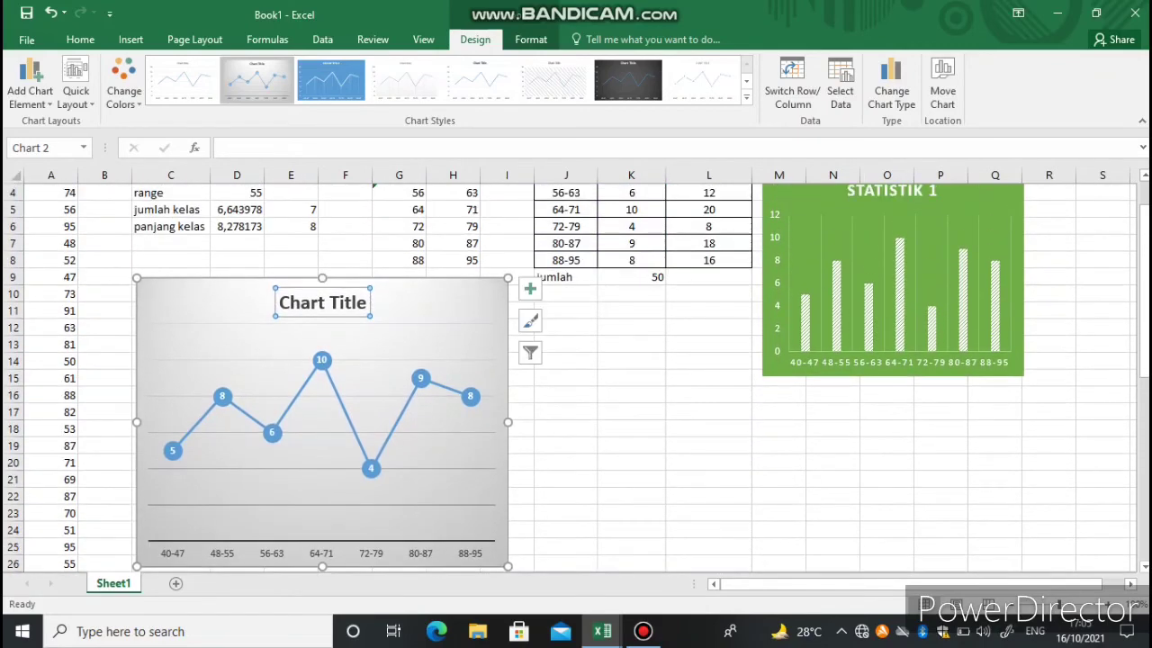
left_click(631, 394)
left_click(322, 414)
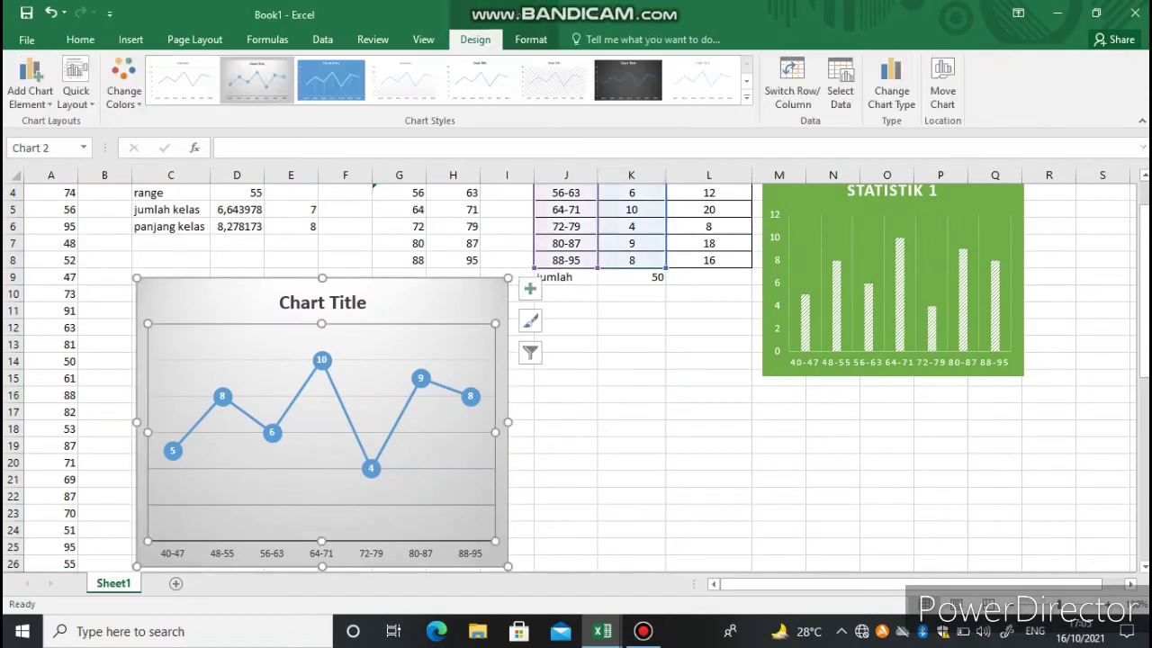
left_click_drag(322, 566, 323, 521)
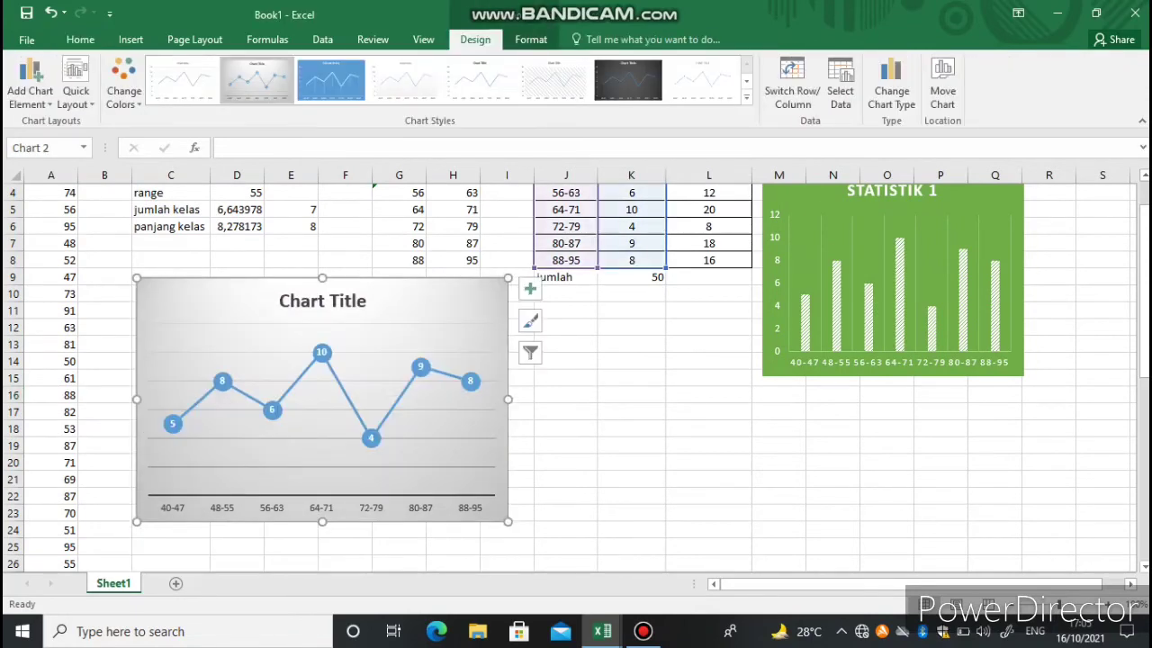
Give the line chart the solid-background style with a white line and drop lines, recoloured with the light-to-dark blue monochromatic palette.
left_click(530, 320)
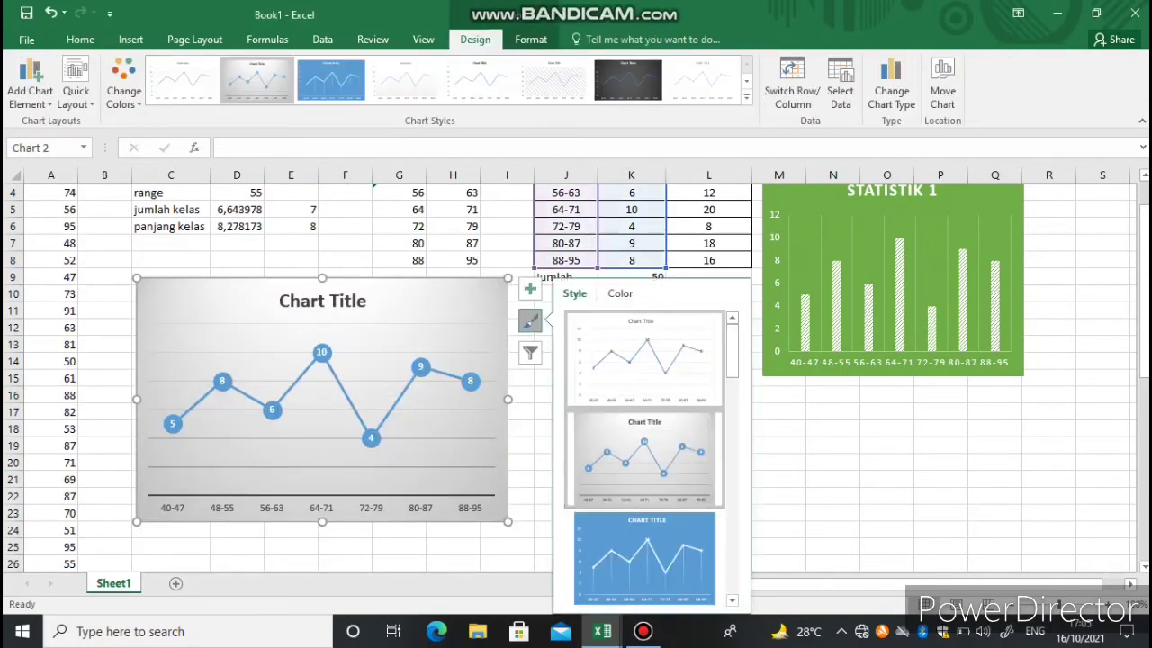
left_click(620, 293)
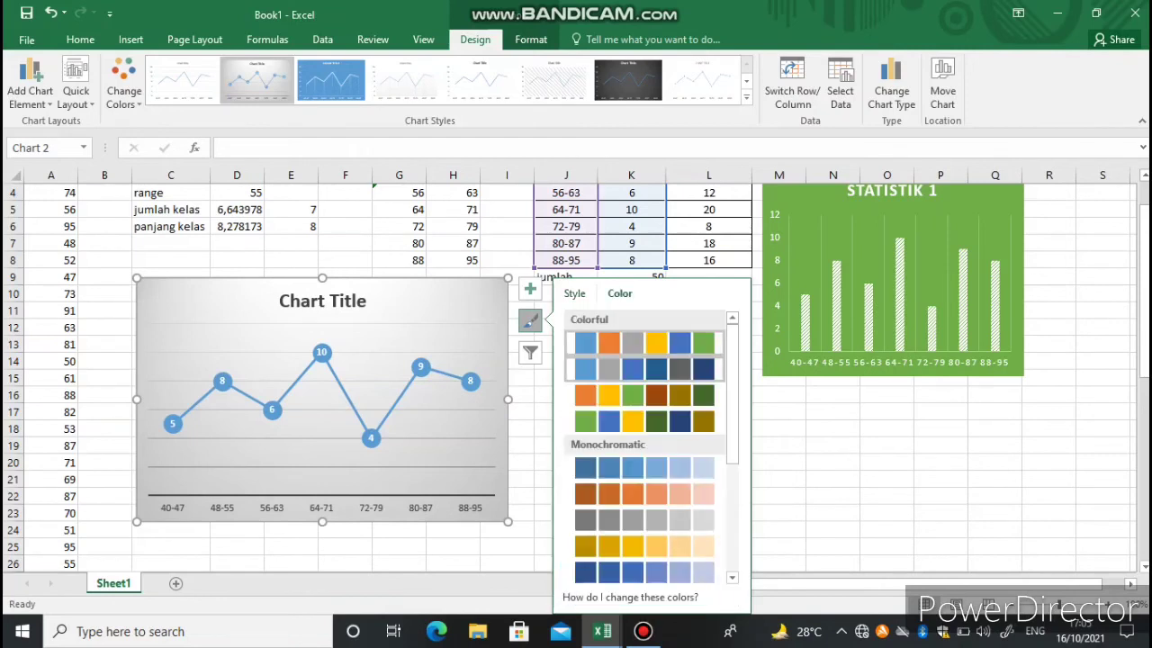
left_click(644, 395)
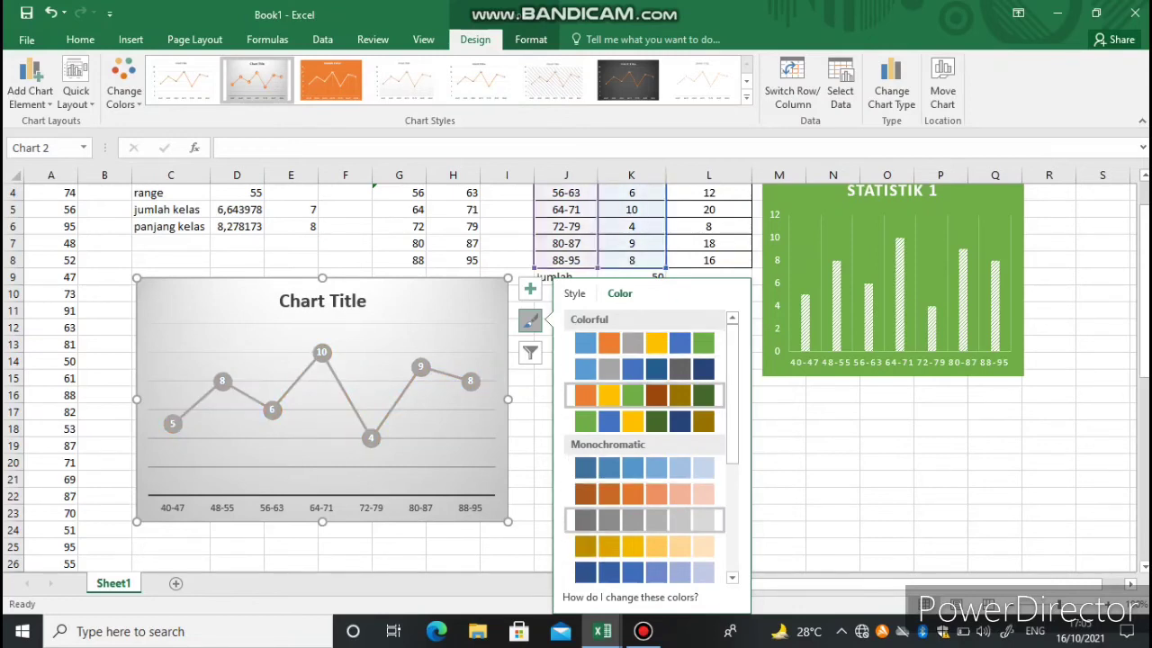
scroll(643, 522, "down", 3)
scroll(644, 540, "down", 2)
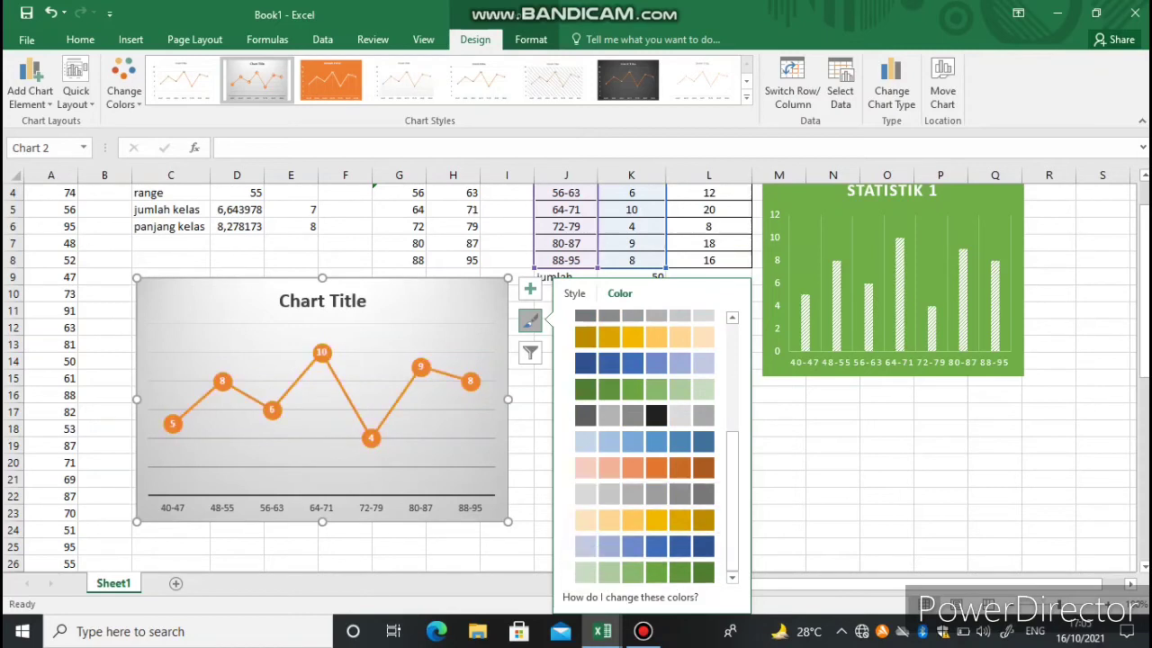
left_click(746, 81)
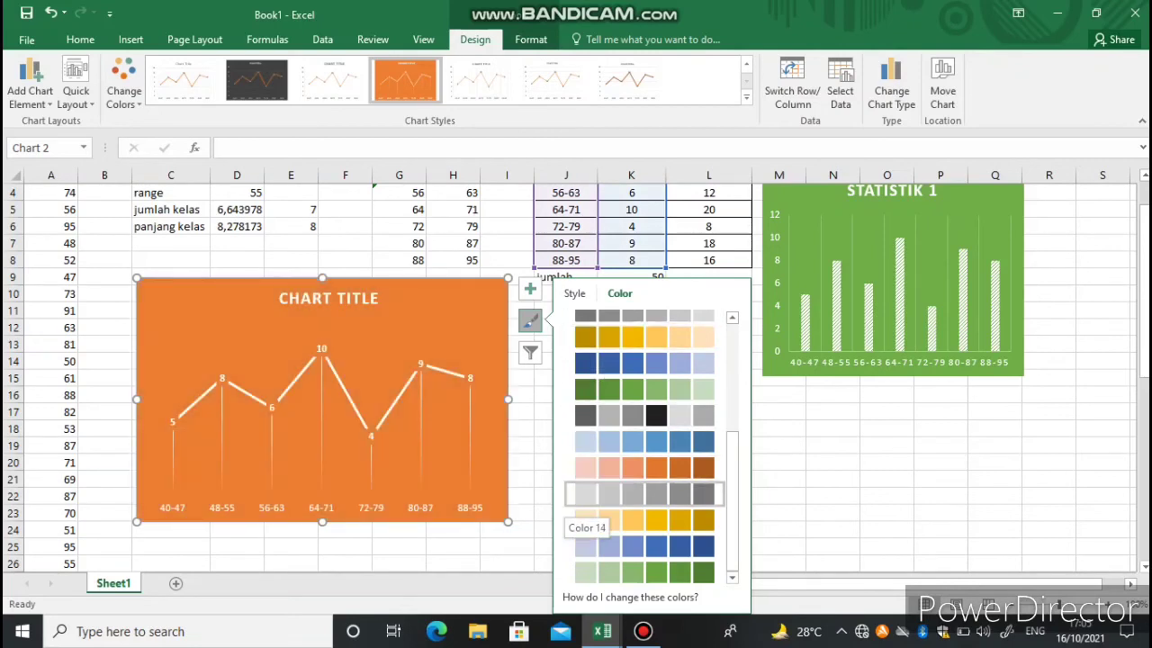
left_click(644, 547)
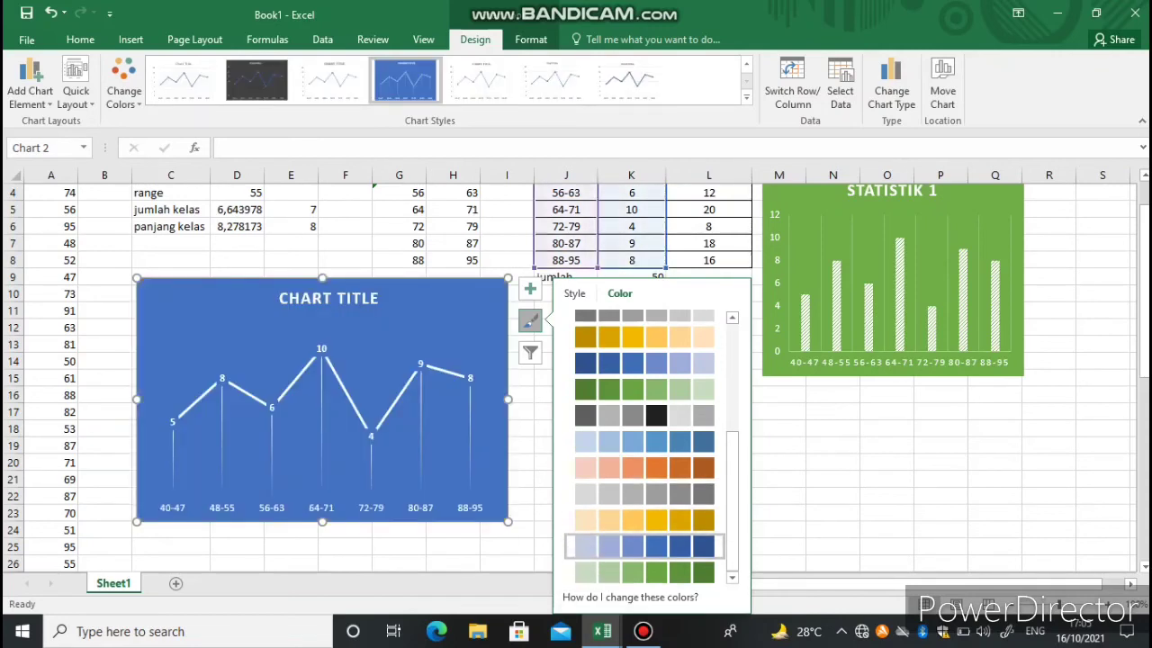
left_click(522, 445)
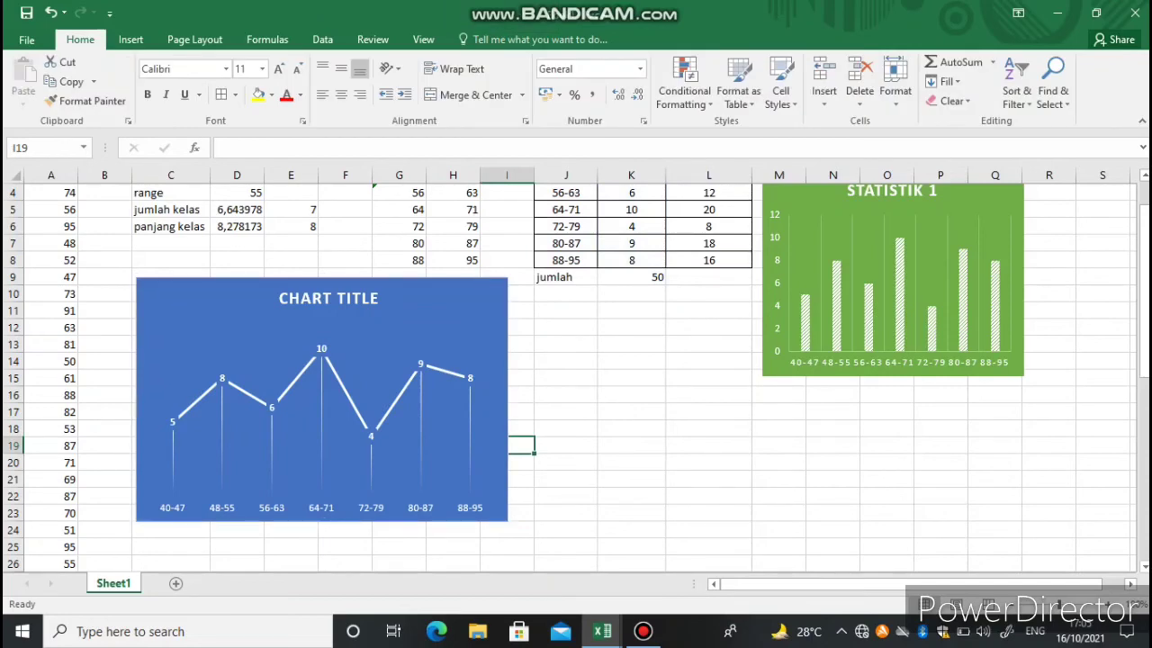
Copy the column chart's title "DATA PRATIKUM STATISTIK 1" and paste it over the line chart's placeholder title.
scroll(576, 378, "up", 1)
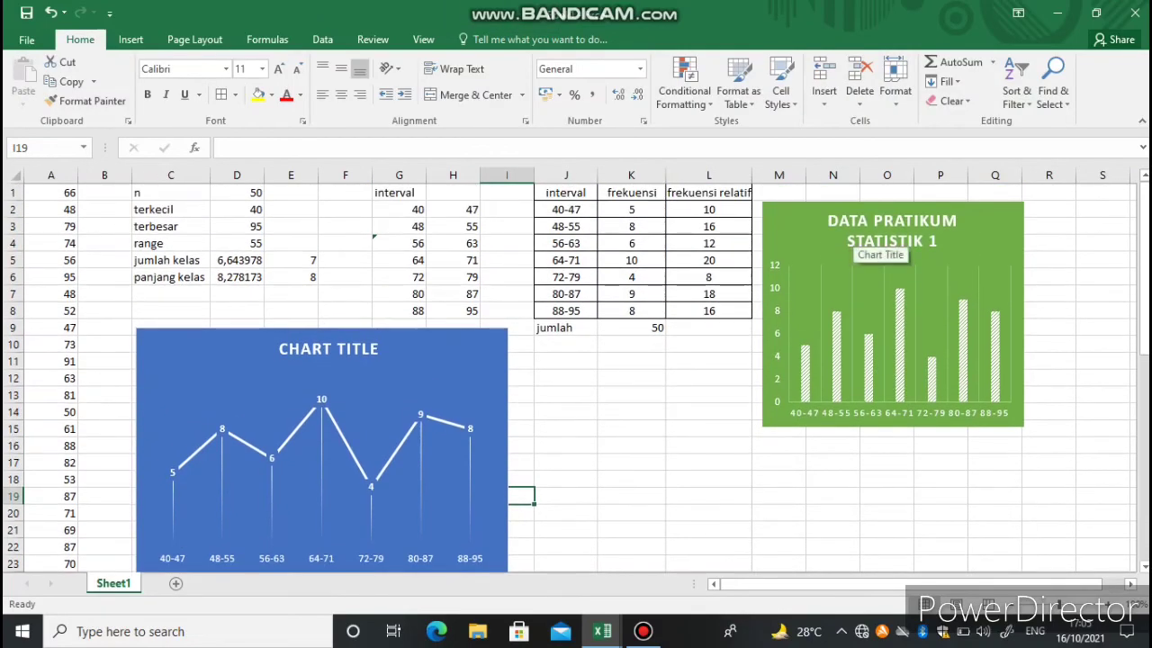
left_click(891, 231)
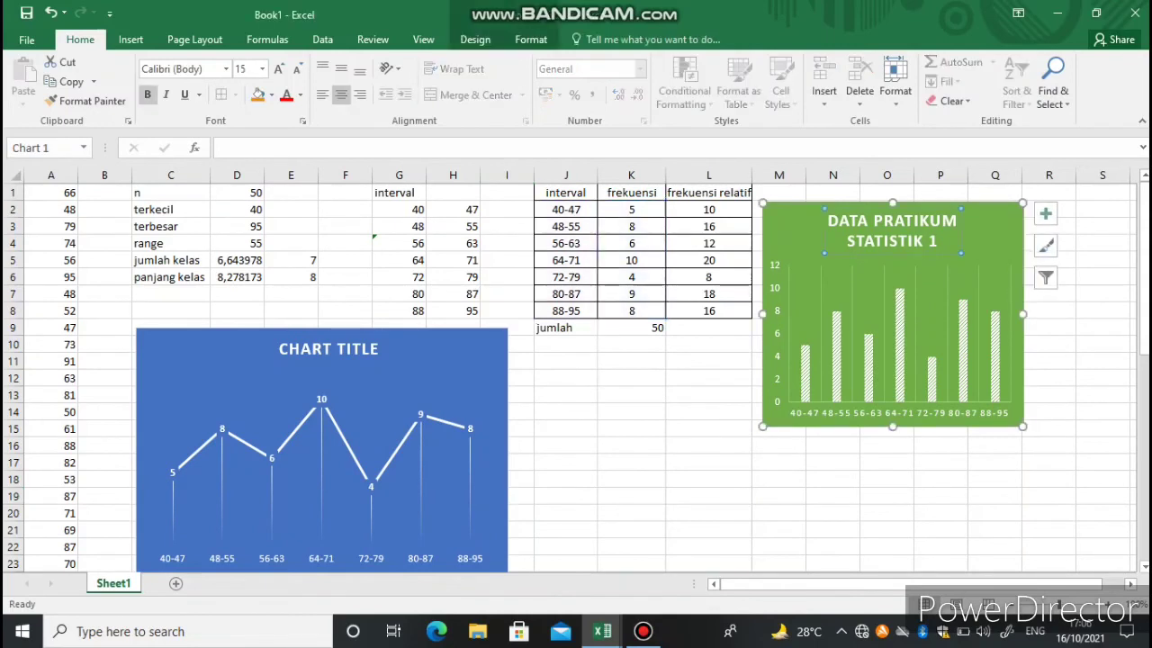
left_click_drag(828, 221, 940, 241)
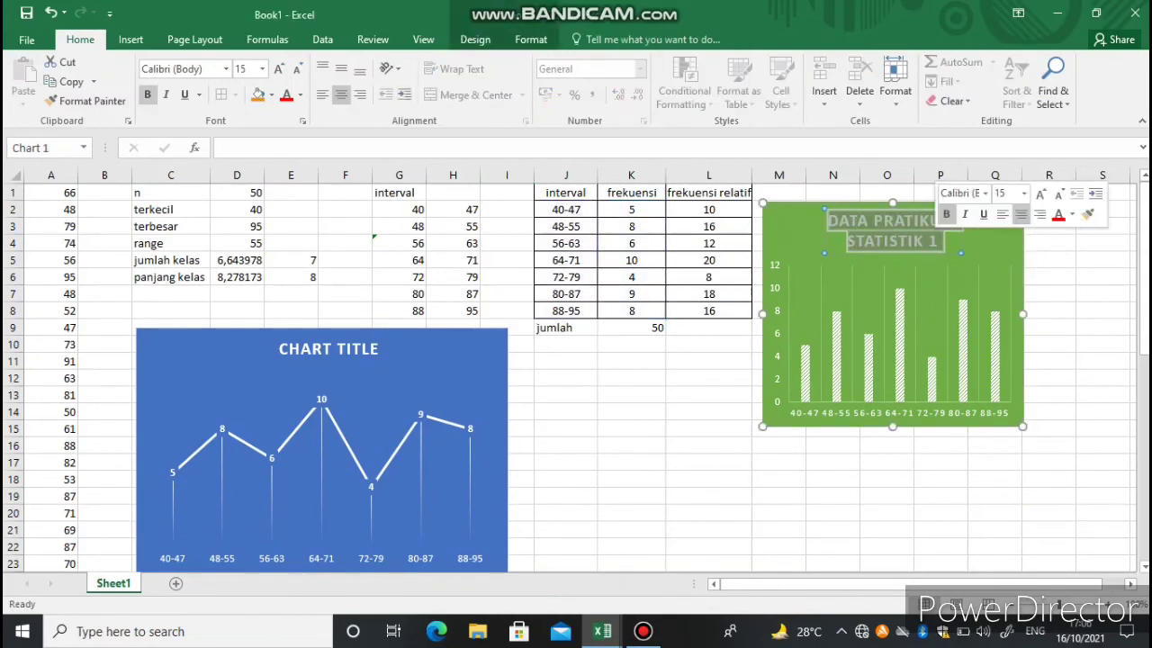
key("ctrl+c")
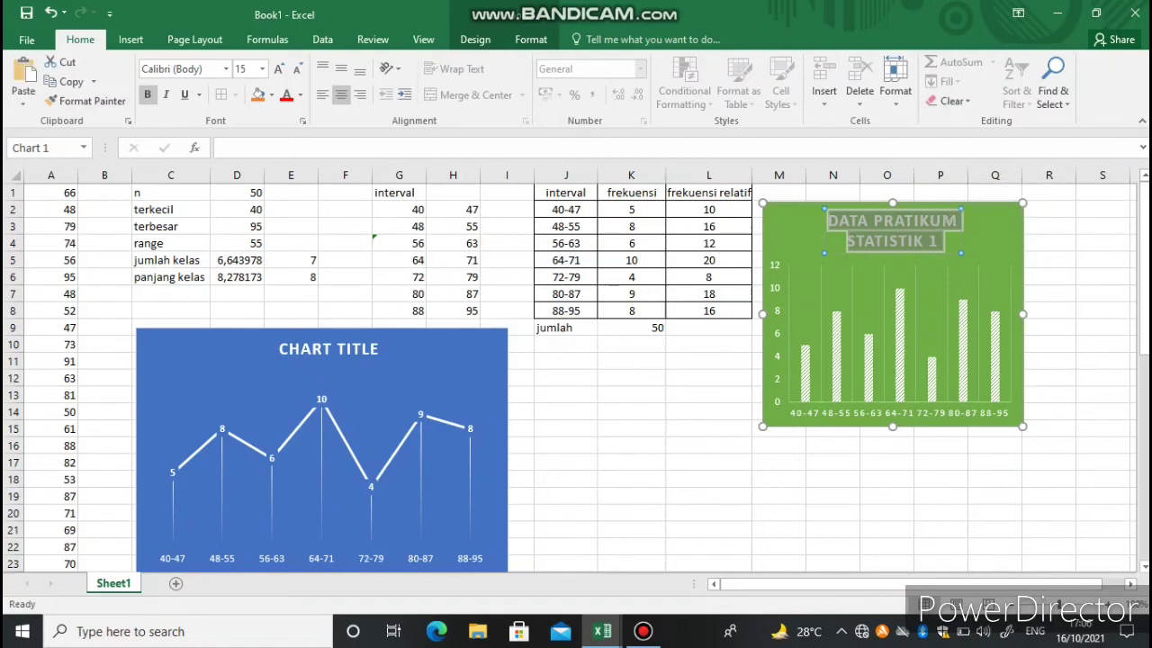
left_click(328, 348)
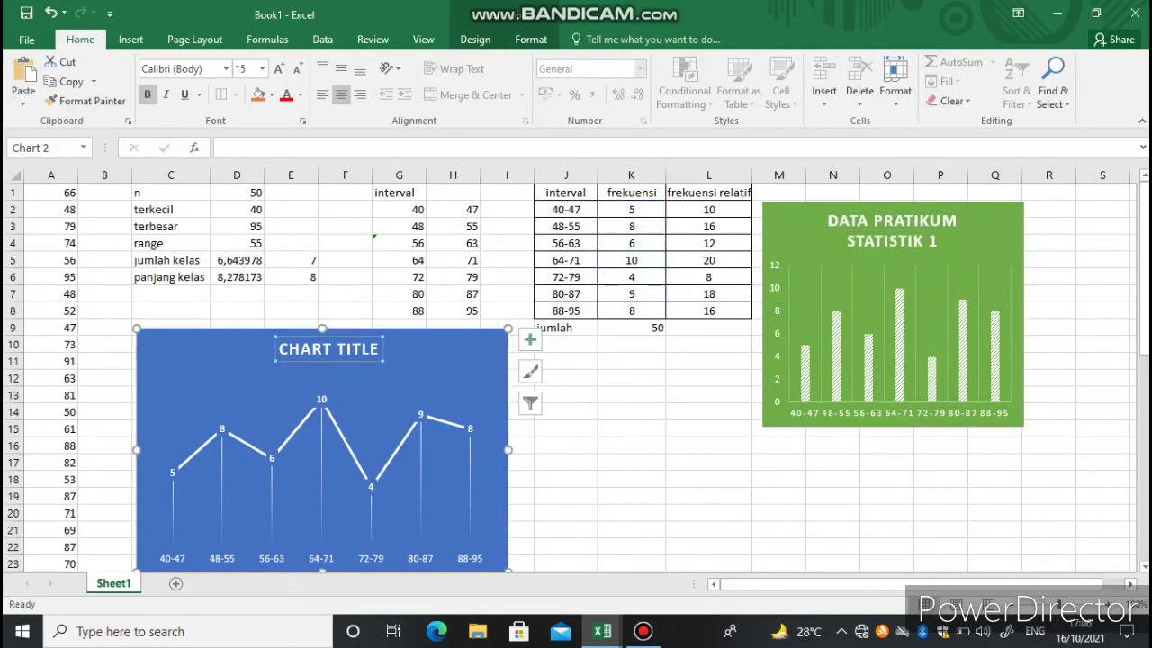
left_click_drag(279, 349, 384, 349)
key("ctrl+v")
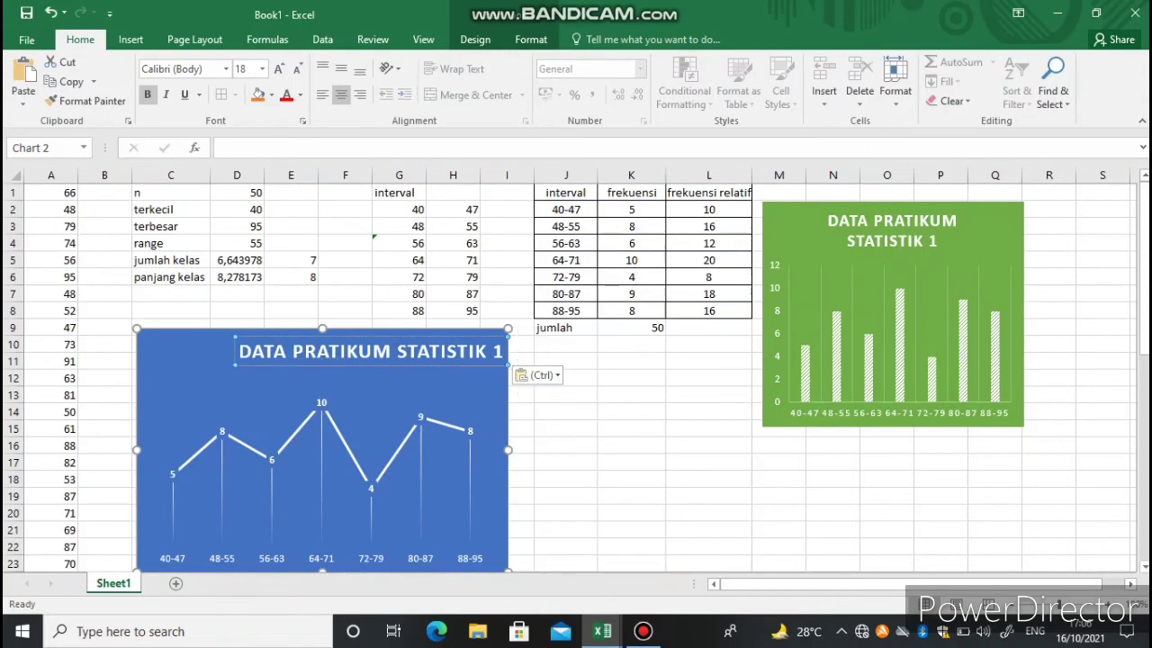
key("Escape")
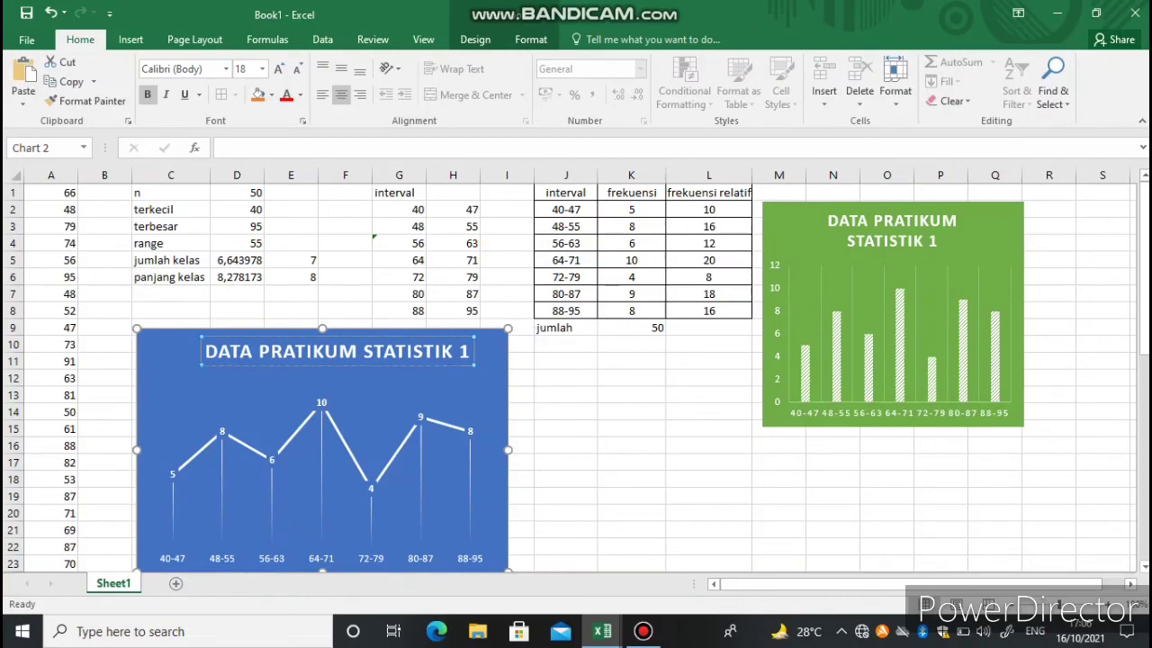
Insert a 2-D pie chart from the intervals and frequencies in J2:K8.
left_click(565, 445)
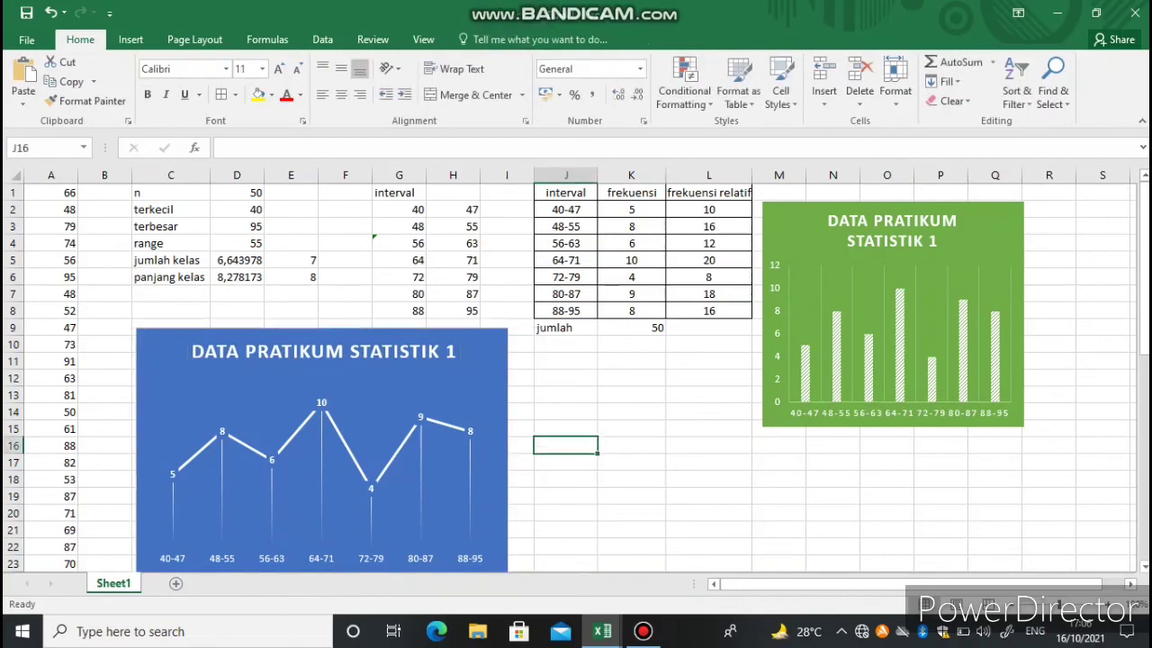
scroll(565, 435, "down", 1)
scroll(565, 435, "up", 1)
scroll(576, 378, "up", 1)
left_click_drag(554, 209, 667, 315)
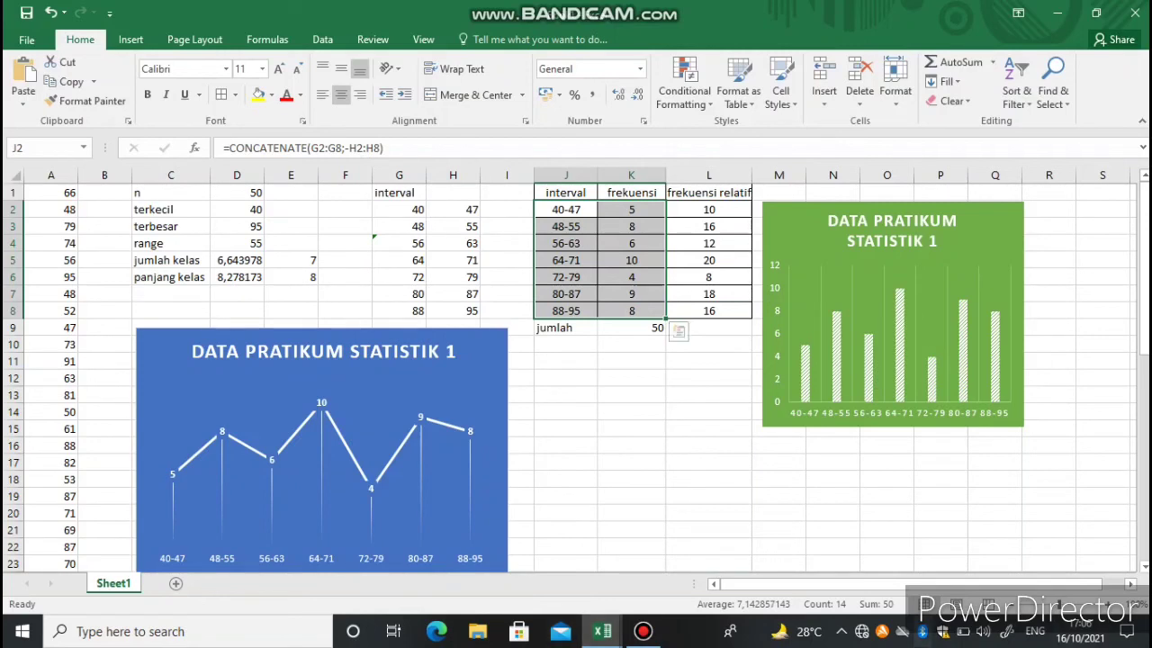
left_click(130, 40)
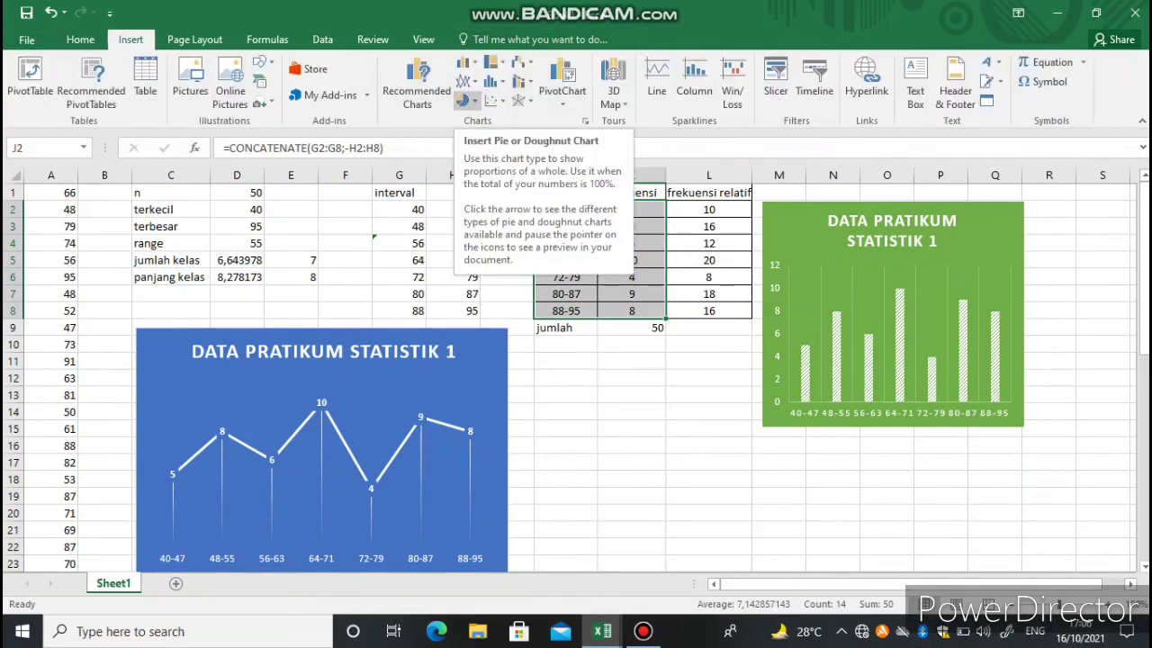
left_click(463, 100)
left_click(477, 154)
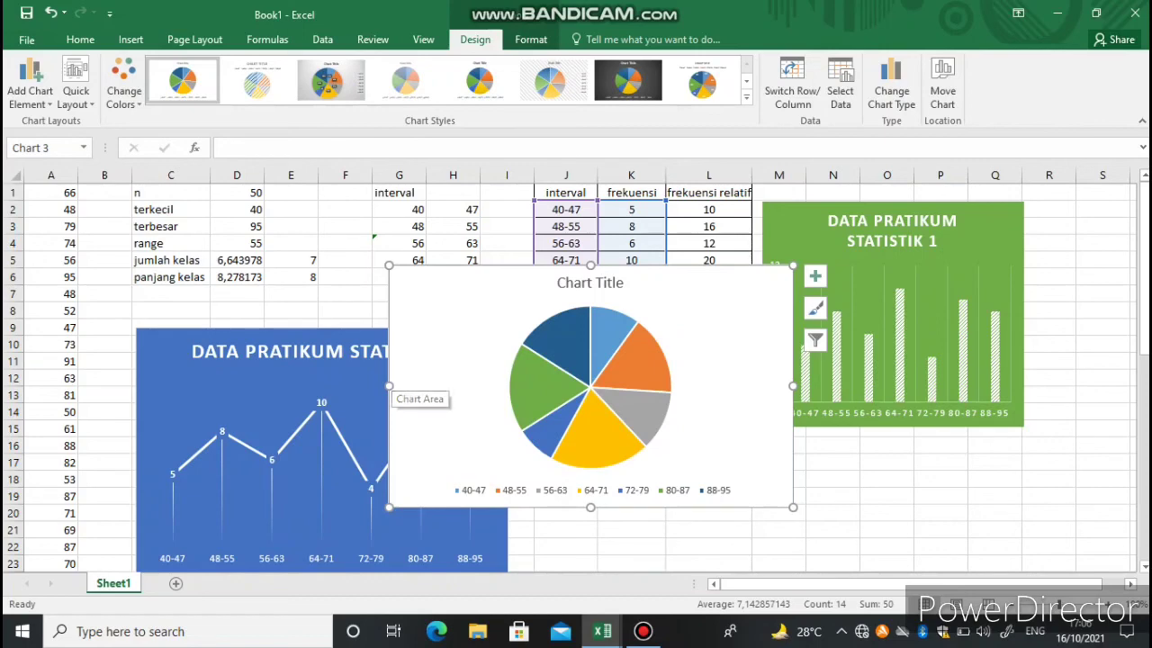
Move the pie chart below the frequency table and resize it to the table's width, covering about rows 12 to 25.
left_click_drag(420, 399, 554, 484)
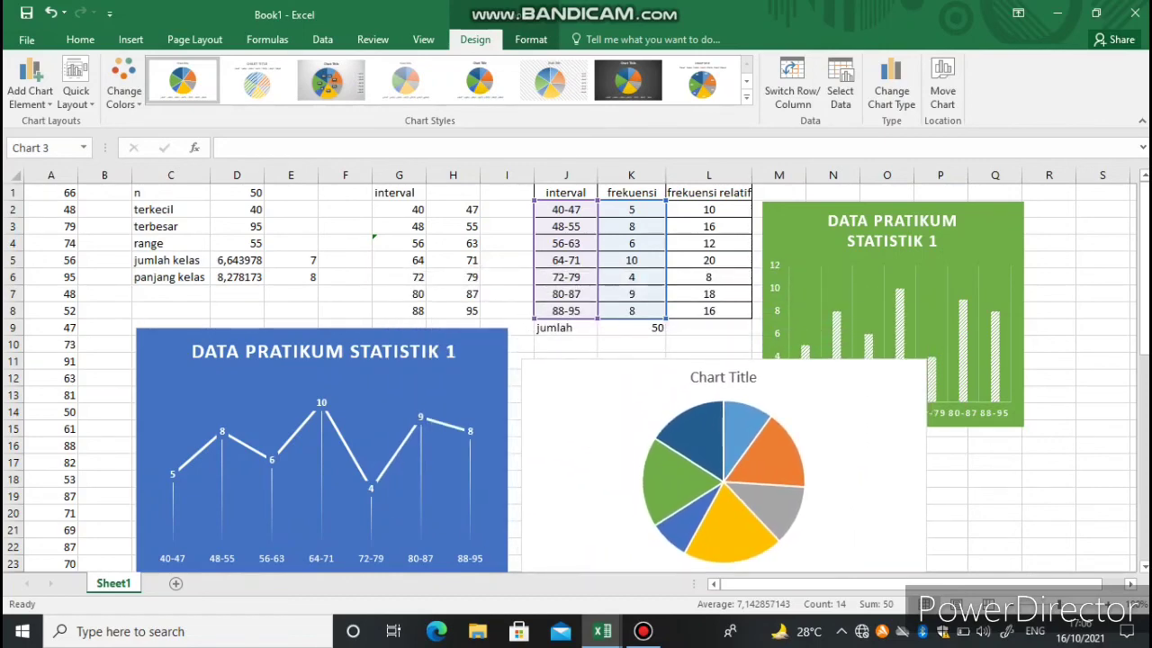
scroll(554, 485, "down", 3)
scroll(577, 379, "up", 1)
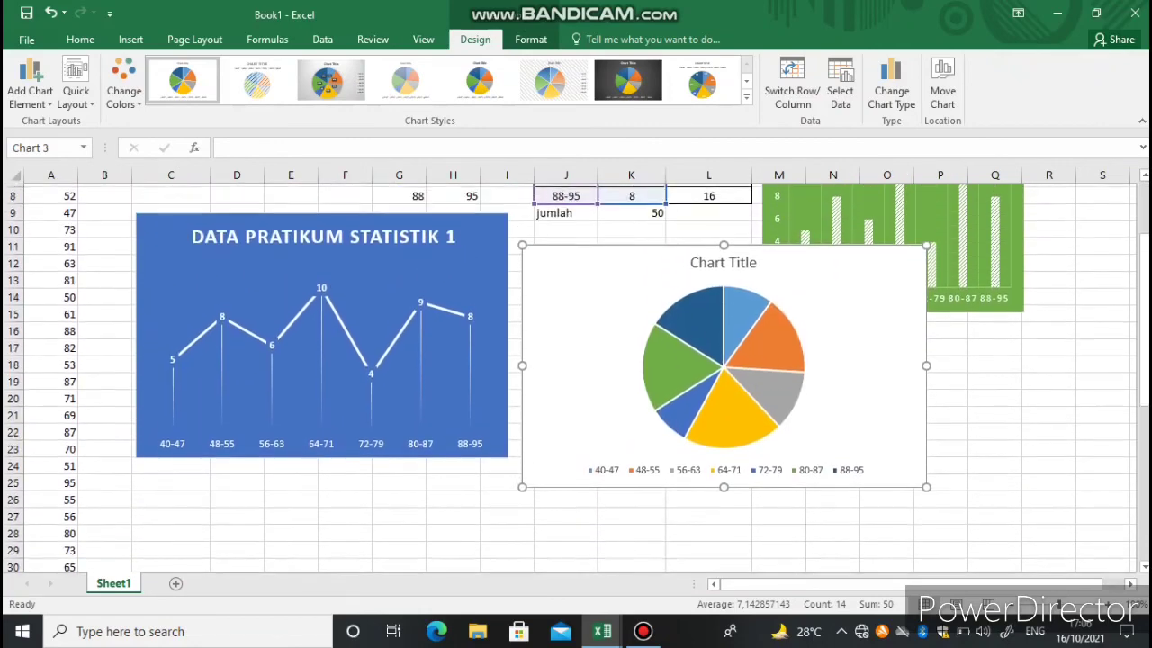
left_click_drag(926, 380, 770, 380)
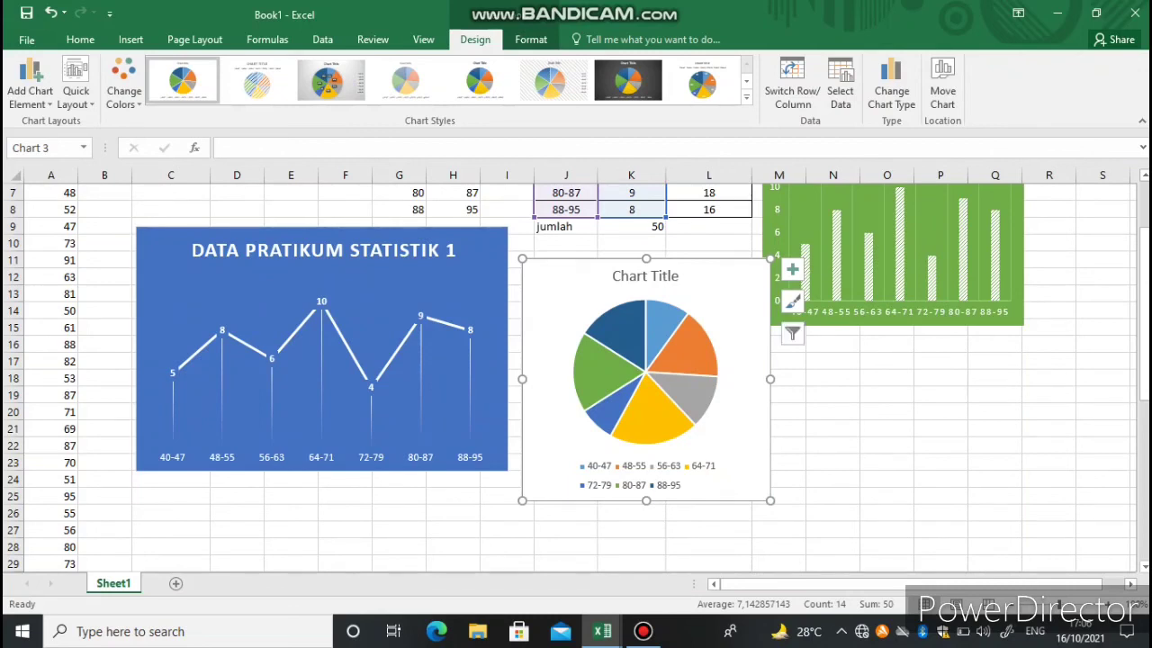
left_click_drag(770, 379, 762, 378)
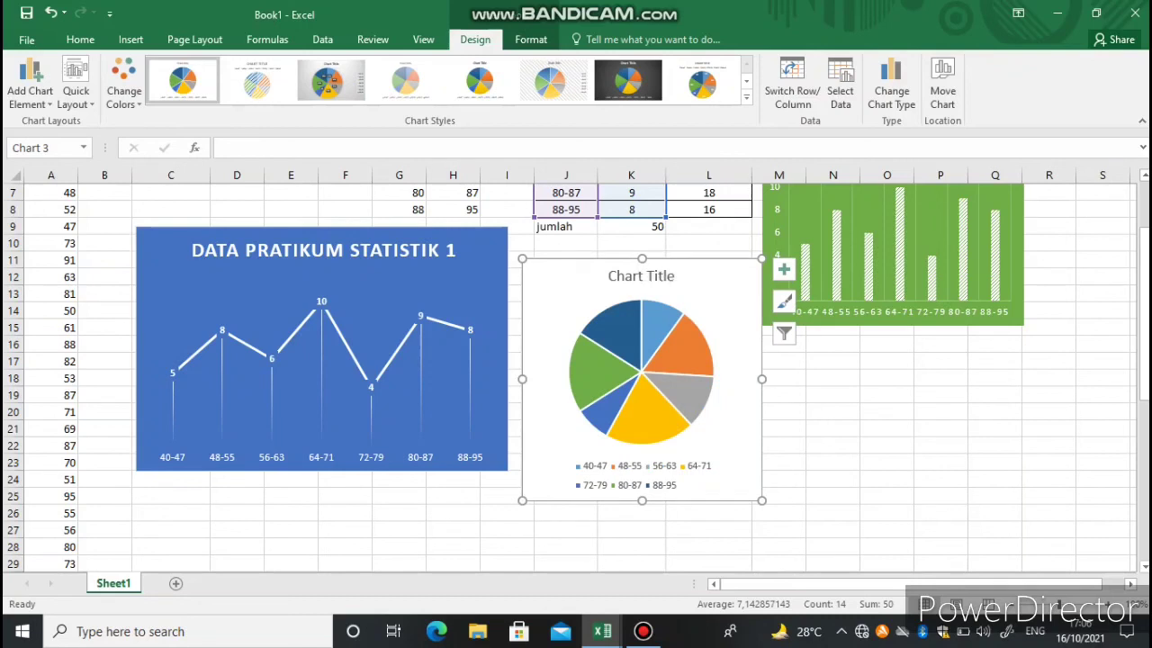
left_click_drag(642, 259, 641, 271)
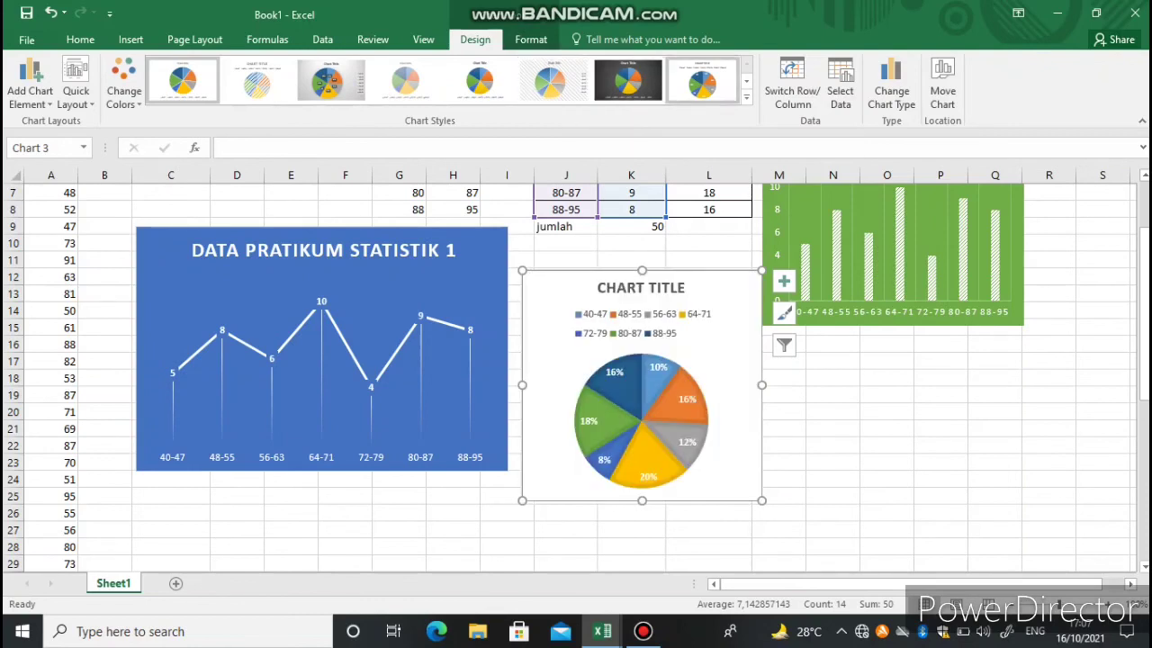
Give the pie chart the white-background style with percentage labels on separated slices and the legend above the pie.
left_click(747, 82)
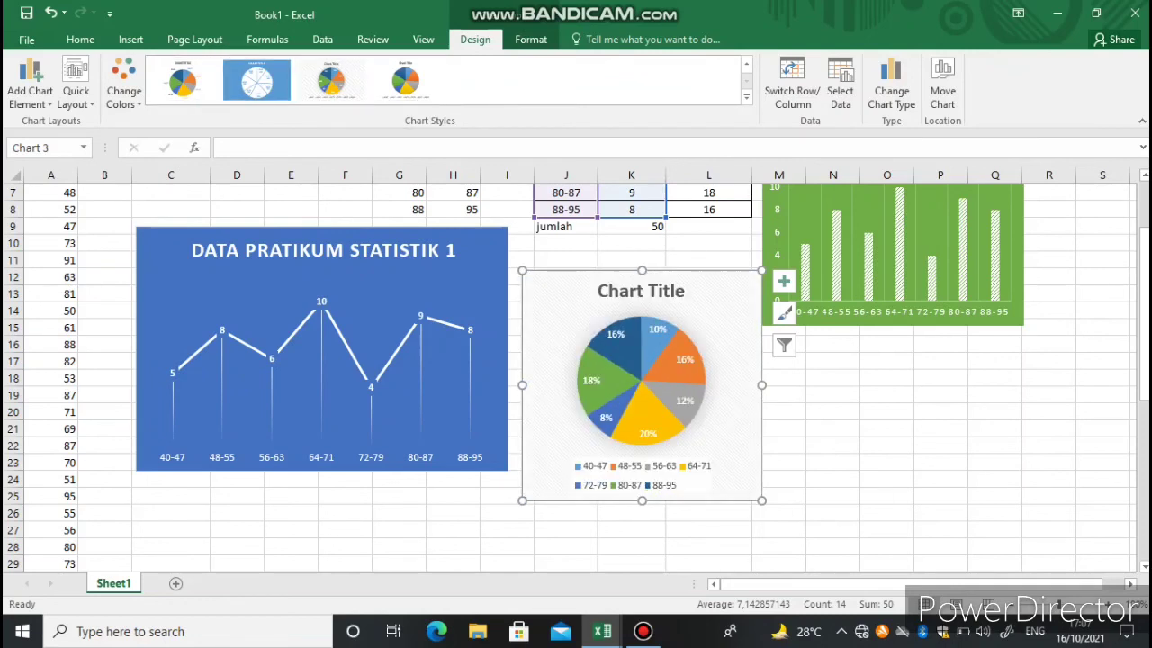
left_click(746, 64)
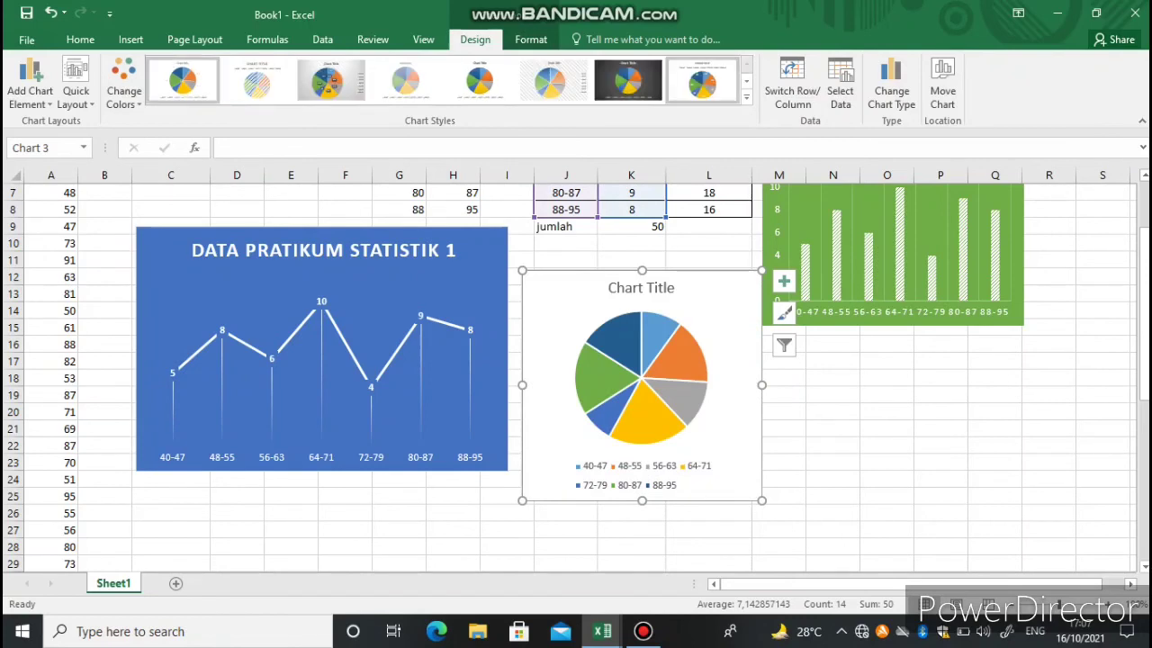
left_click(702, 81)
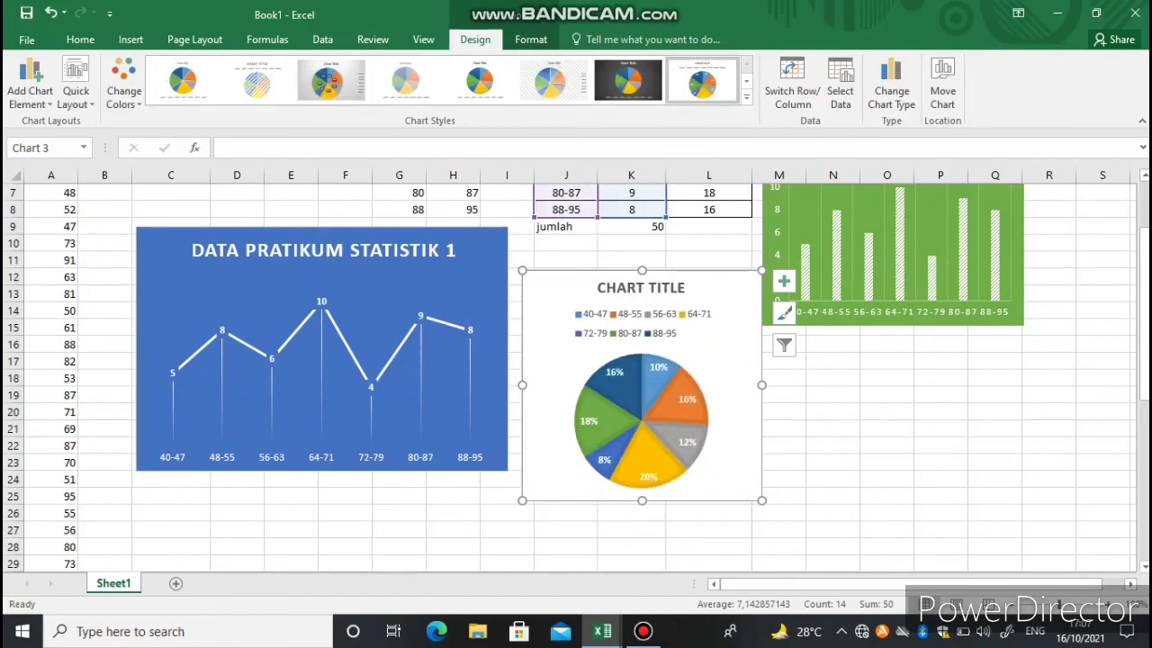
Recolour the pie chart with the dark-to-light orange monochromatic palette and deselect it.
left_click(783, 312)
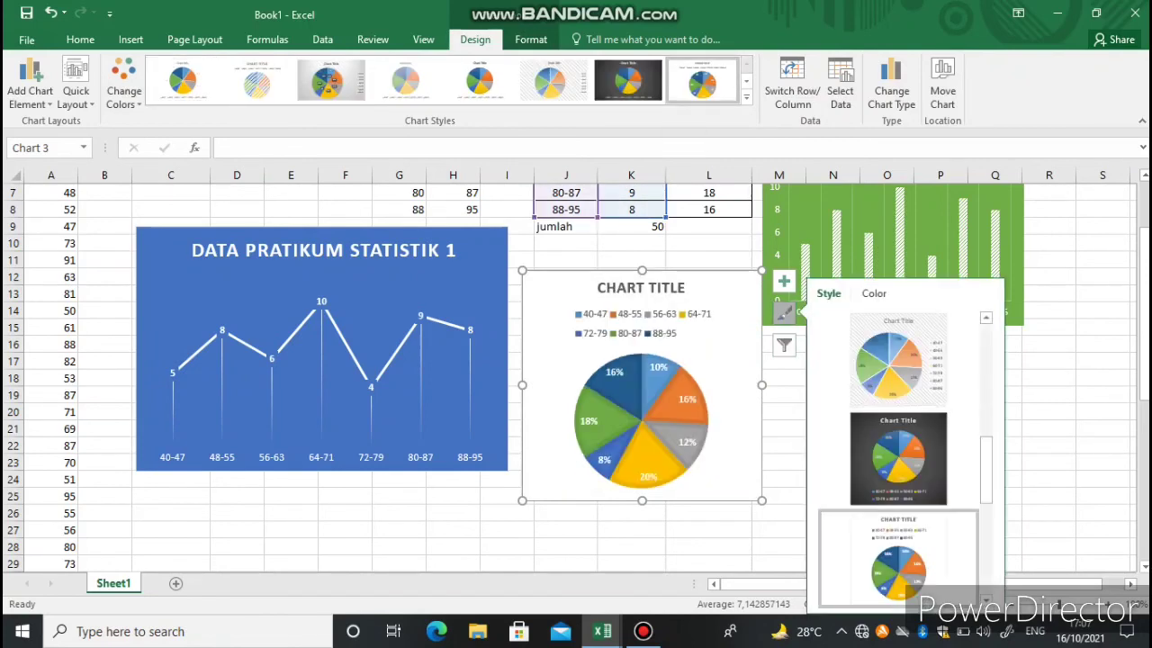
left_click(874, 293)
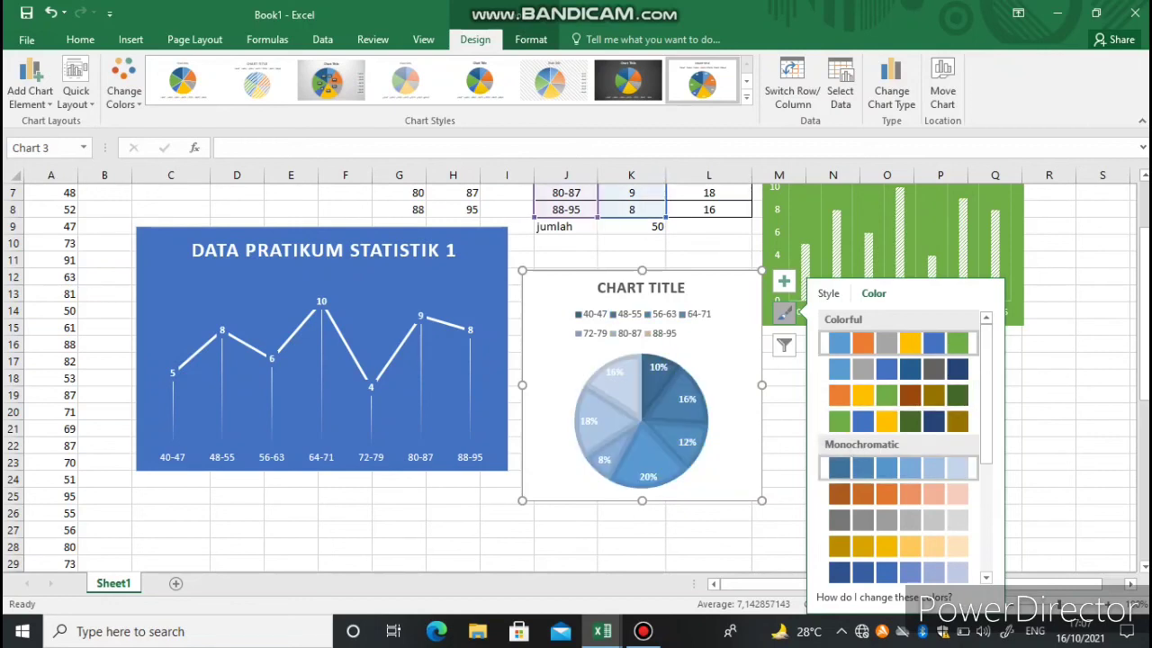
left_click(837, 494)
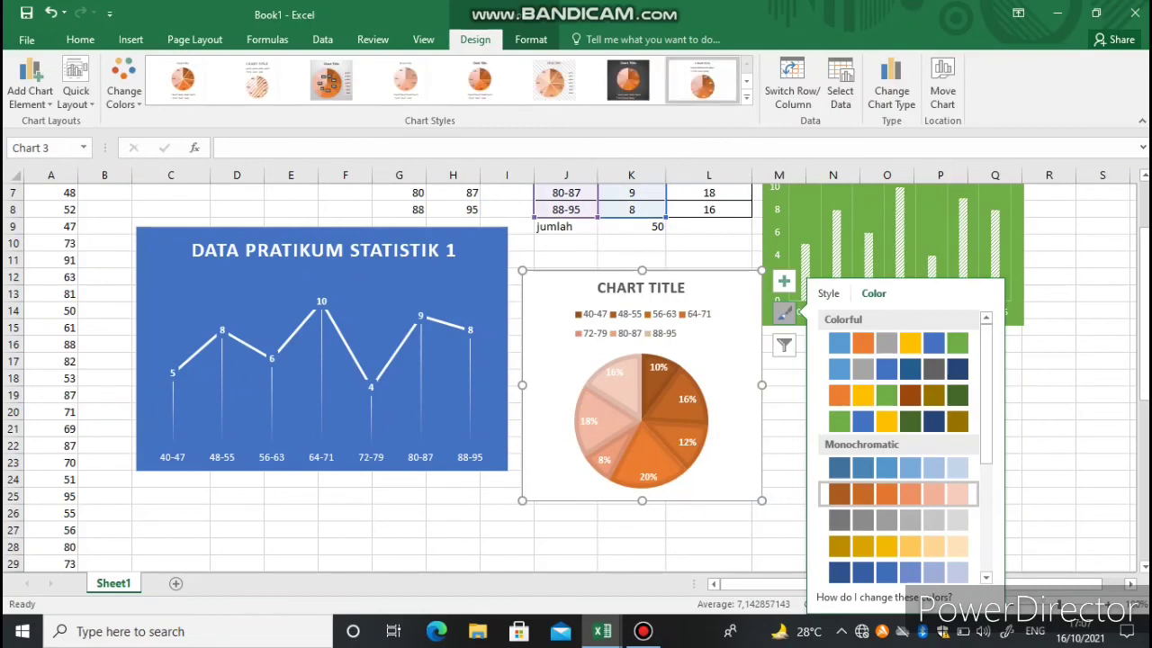
left_click(784, 412)
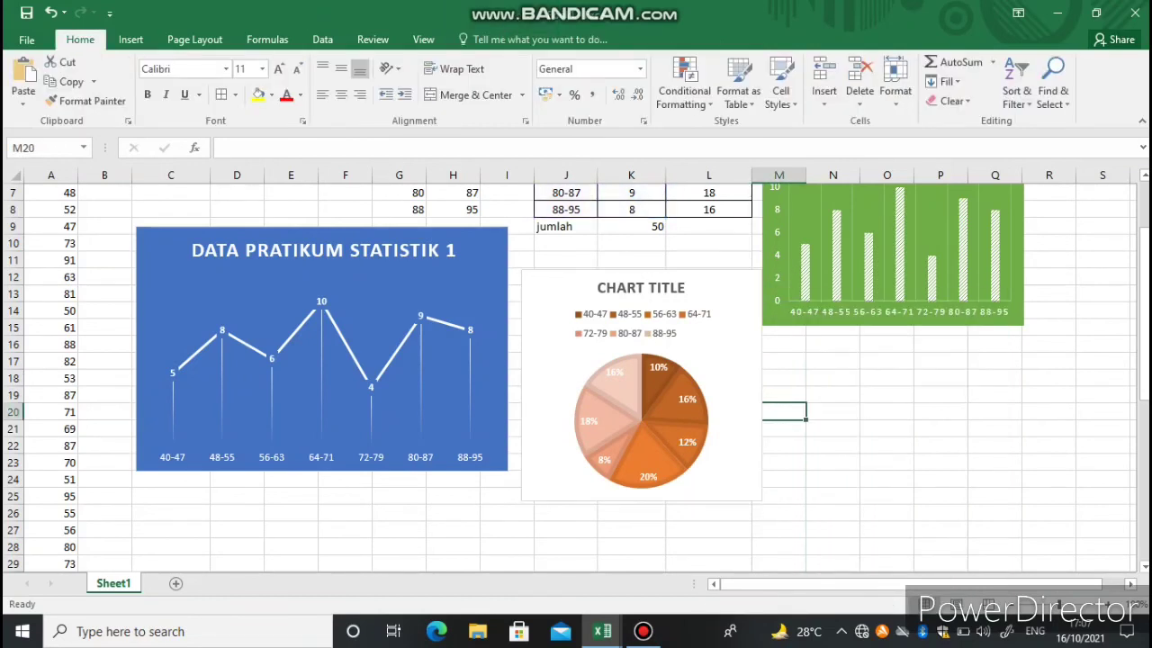
scroll(785, 412, "up", 2)
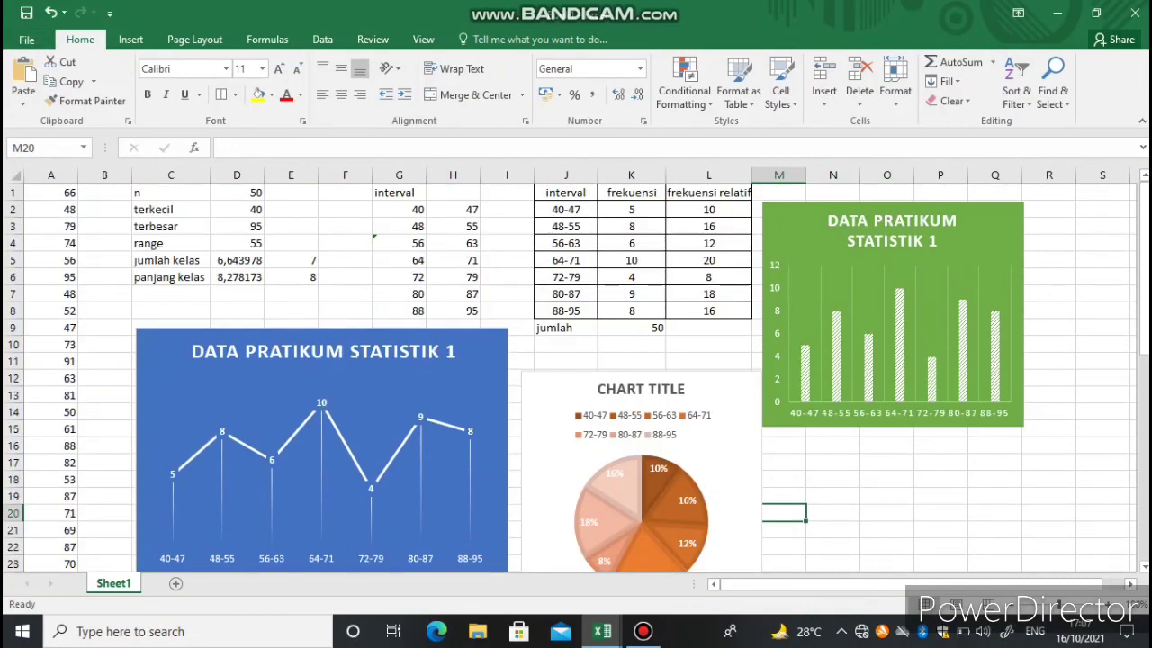
scroll(576, 377, "up", 1)
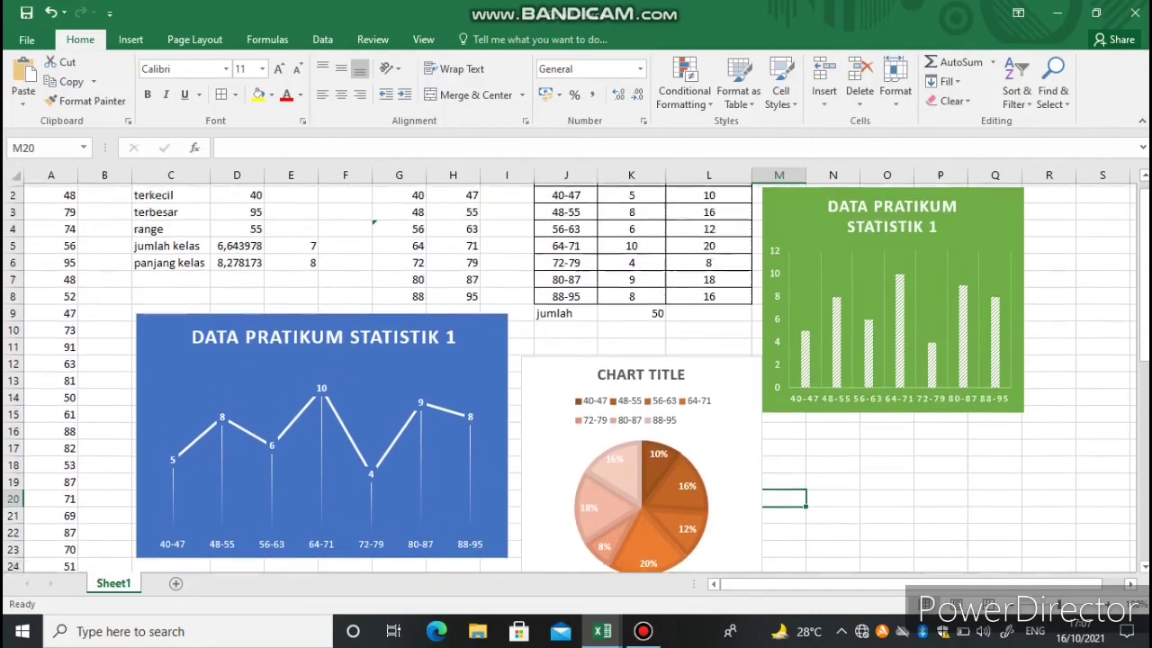